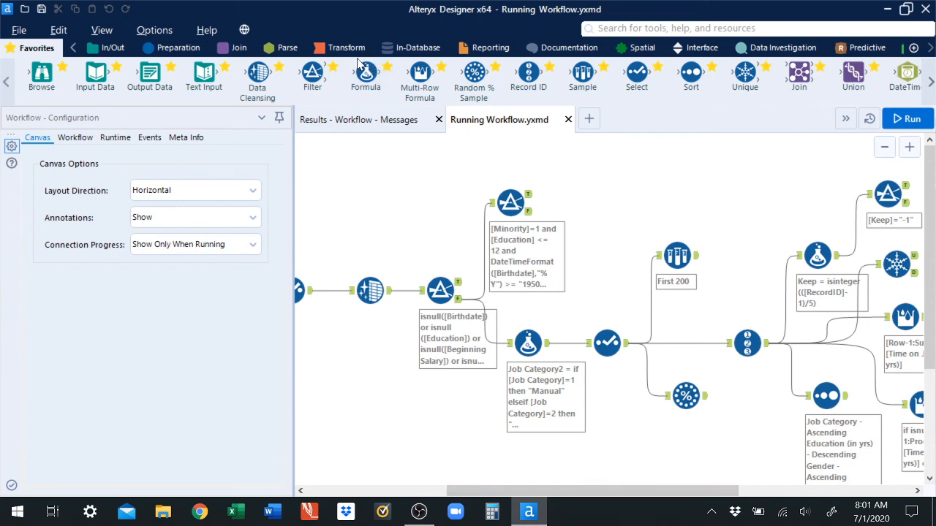
Step: Add the Running Total tool from the Transform tool set to the Favorites
click(351, 51)
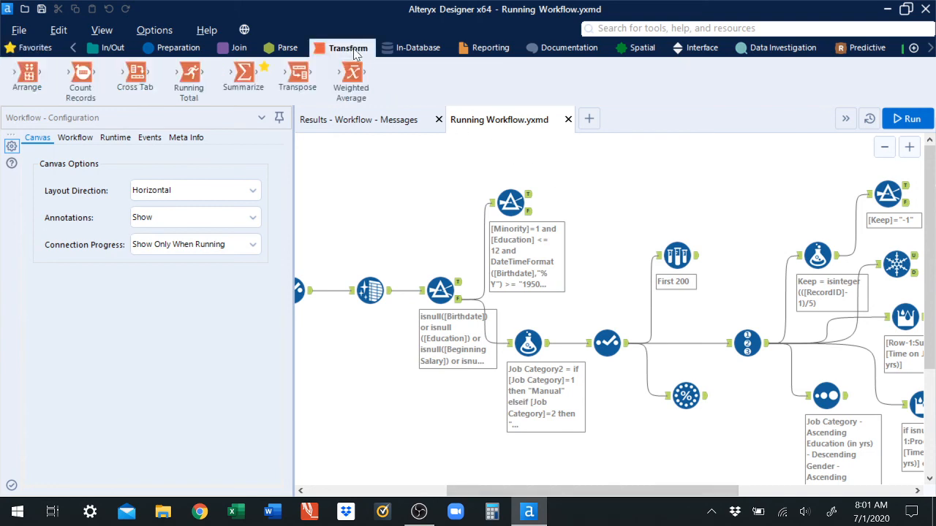
click(210, 68)
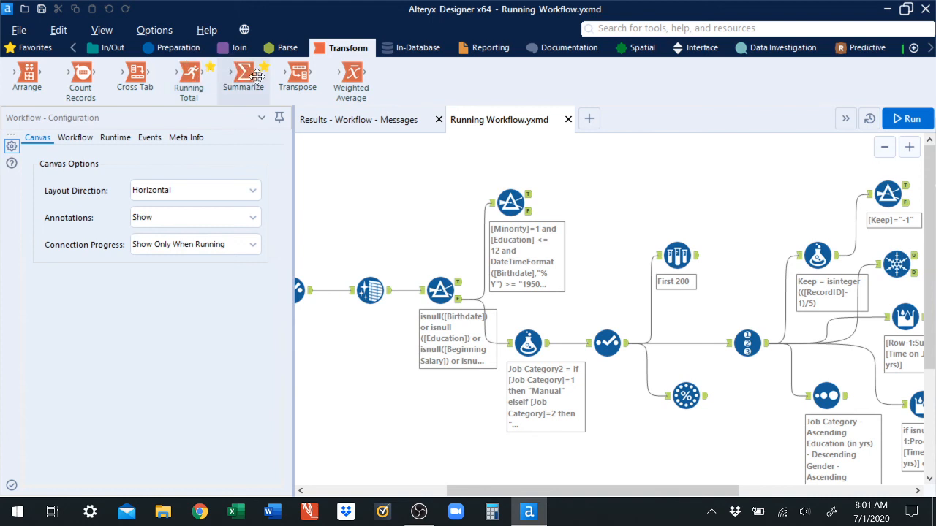
click(44, 49)
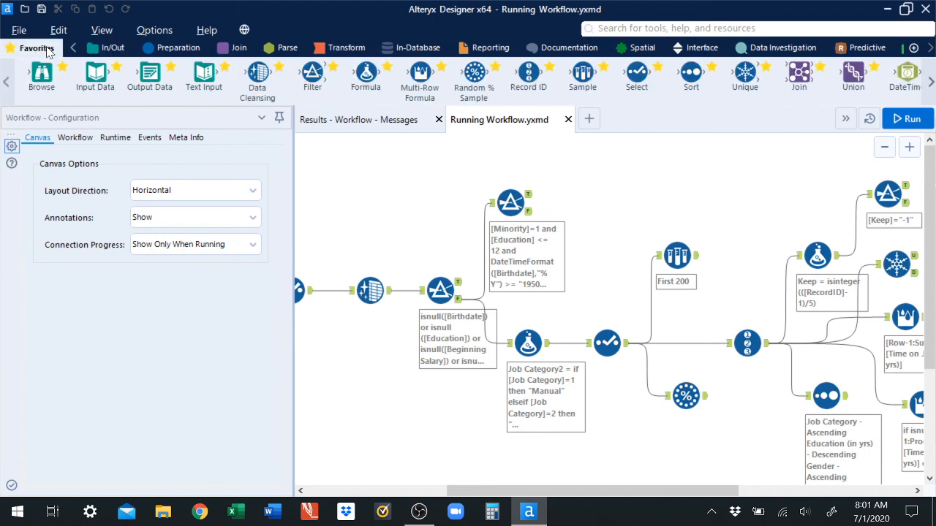
Step: Run the workflow
drag(627, 492, 763, 491)
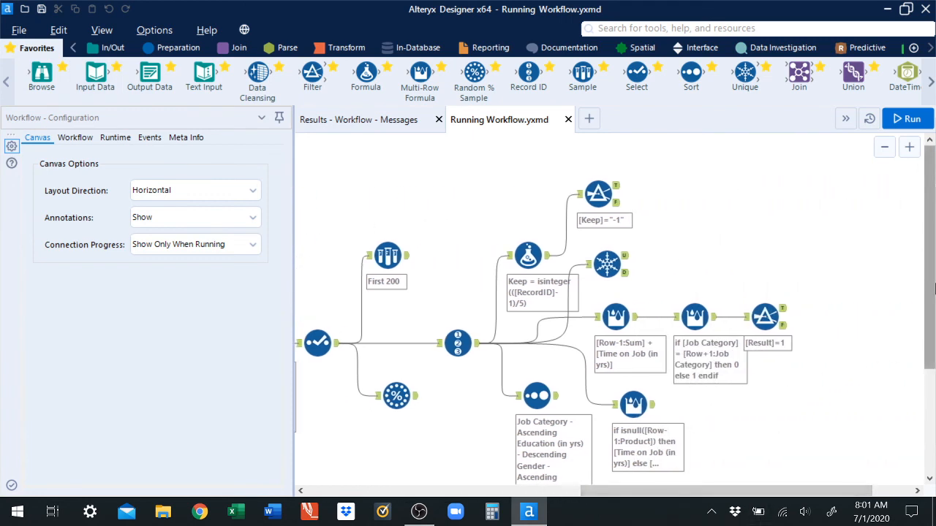
drag(933, 271, 932, 316)
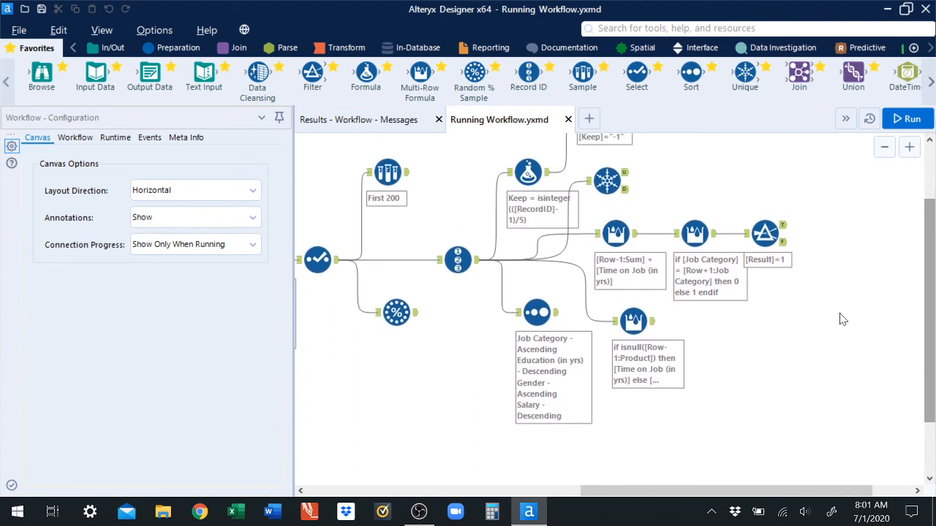
click(448, 265)
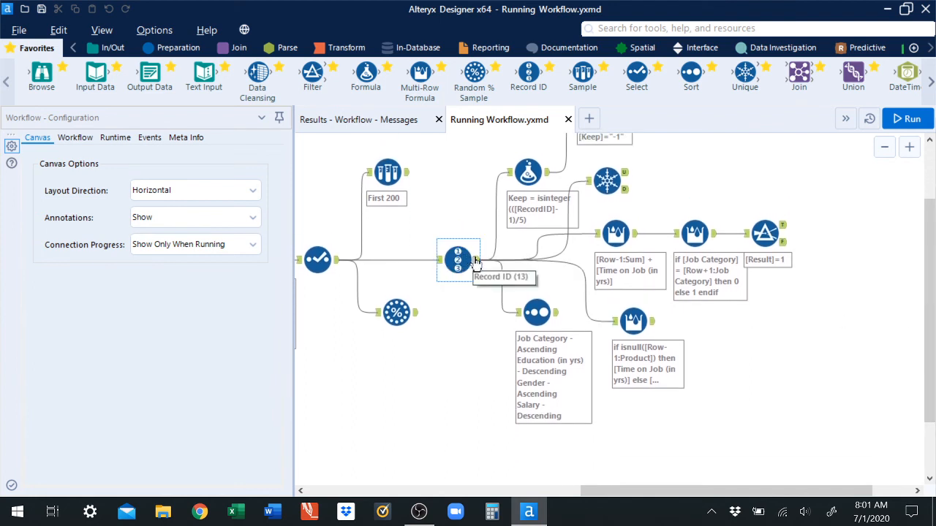
click(476, 262)
click(480, 261)
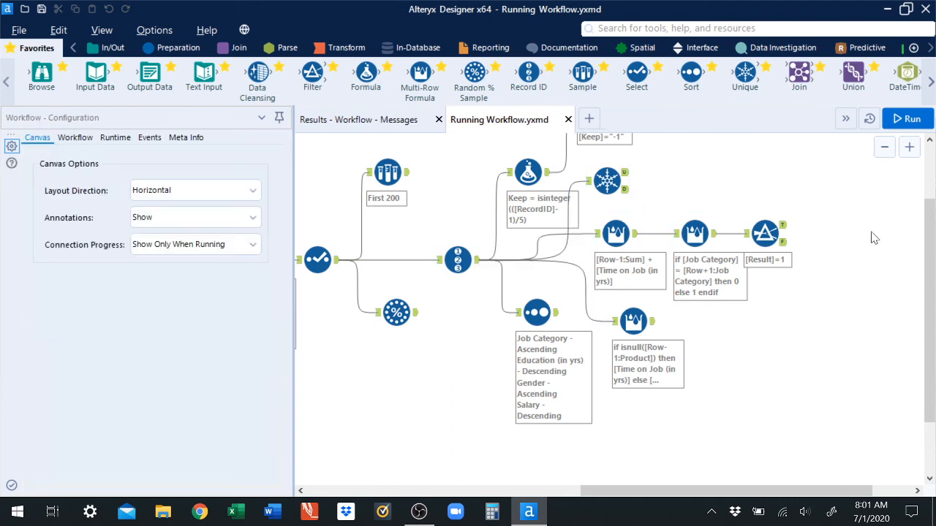
drag(928, 249, 932, 214)
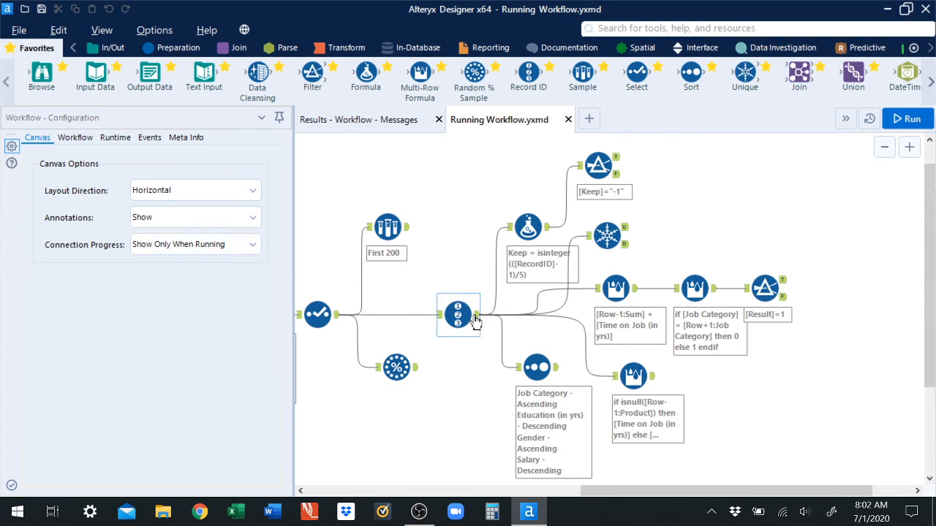
click(913, 119)
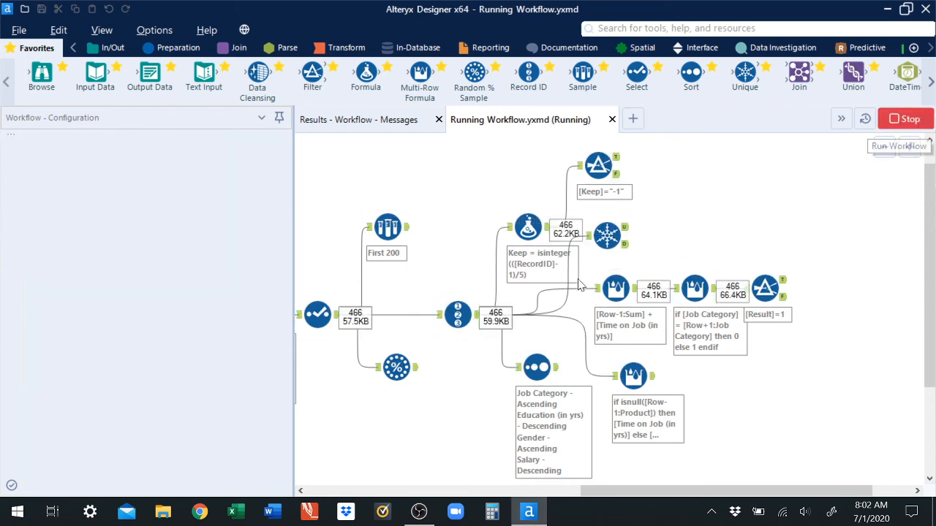
Step: Inspect the Record ID tool's configuration and its output records
click(473, 319)
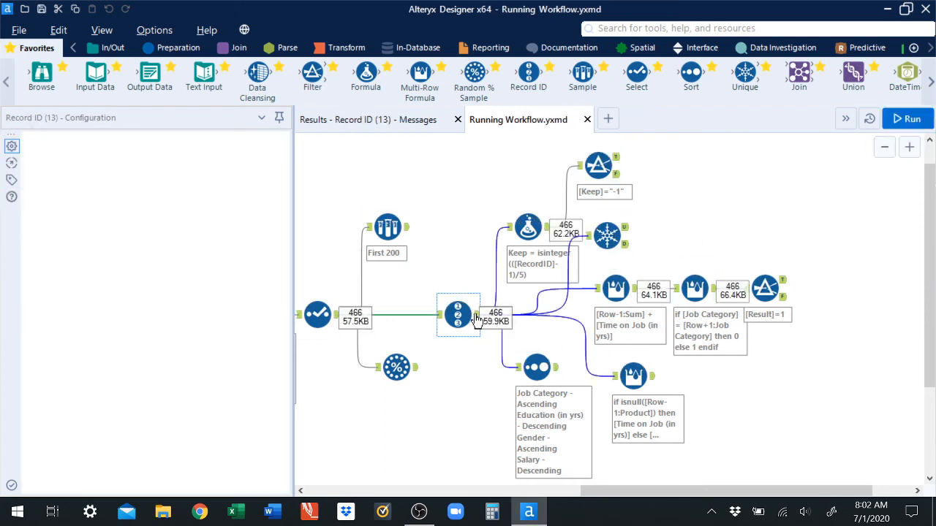
click(386, 124)
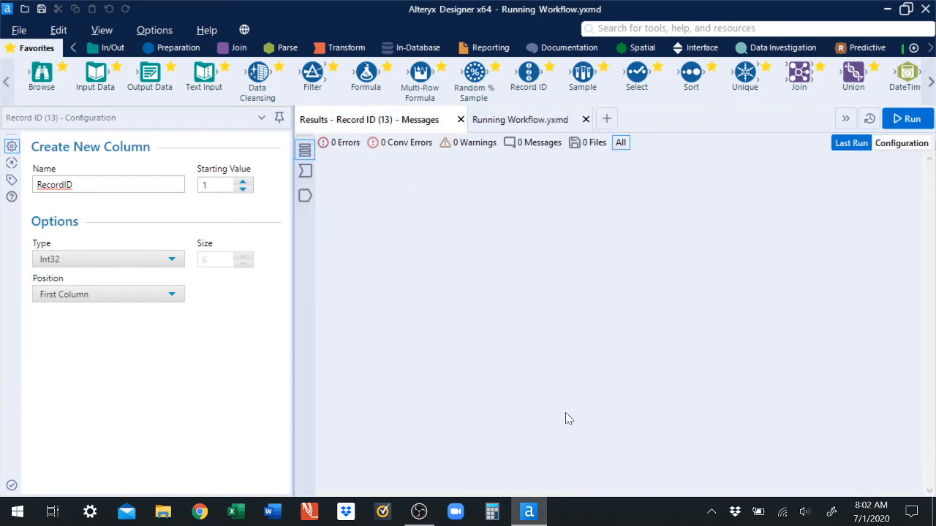
click(520, 125)
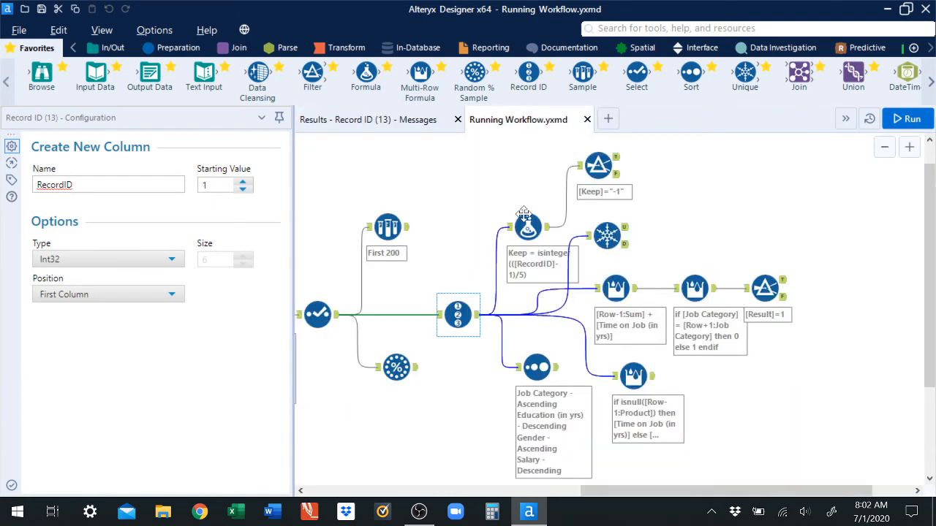
click(350, 124)
click(305, 196)
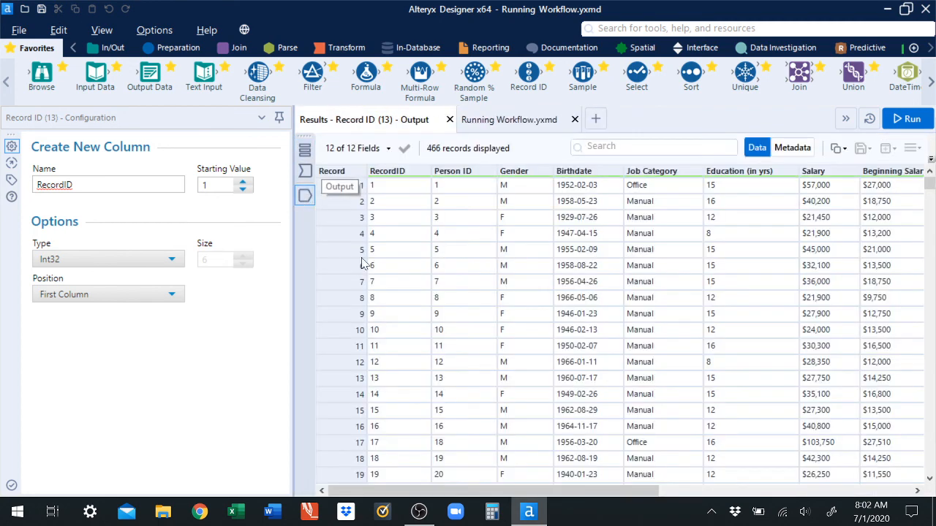
mouse_move(582, 496)
mouse_down()
mouse_move(793, 499)
mouse_move(829, 511)
mouse_move(578, 495)
mouse_up()
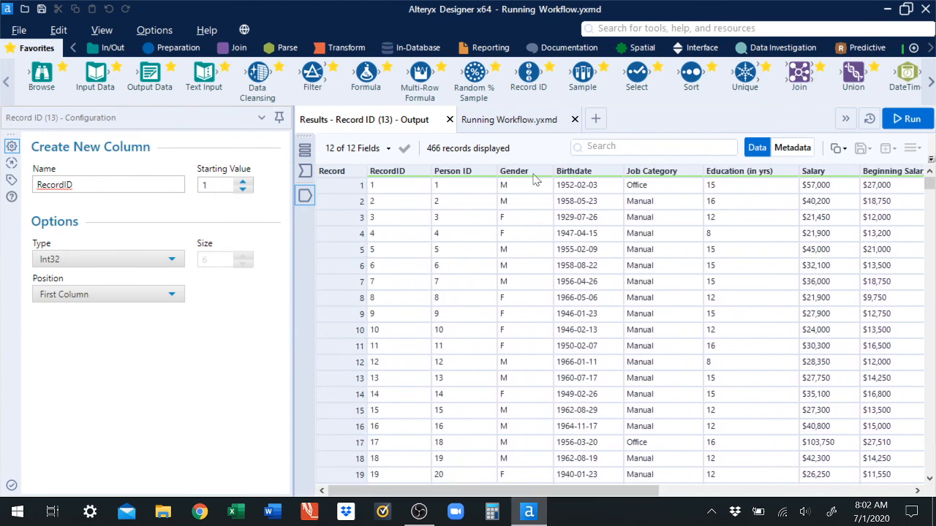
click(517, 124)
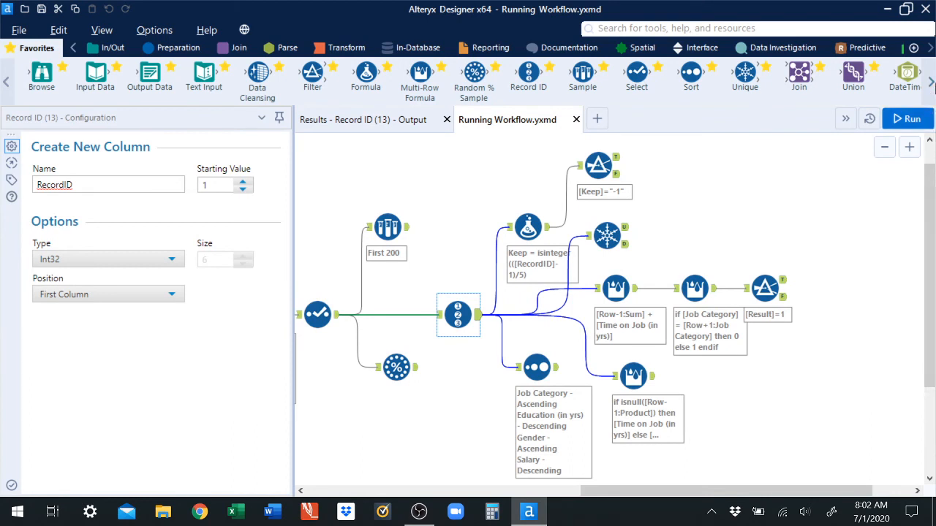
Step: Place a Running Total tool on the canvas below the Record ID tool
click(931, 82)
click(932, 82)
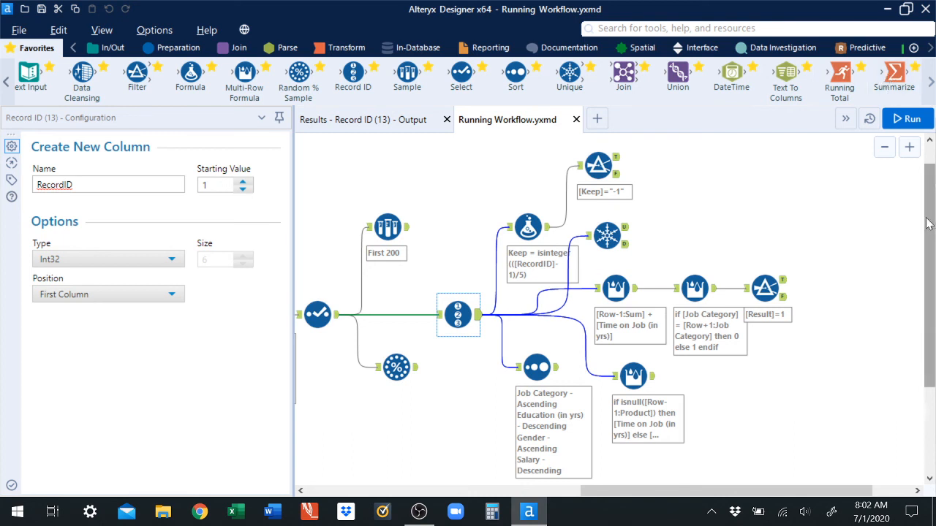
drag(933, 215, 933, 286)
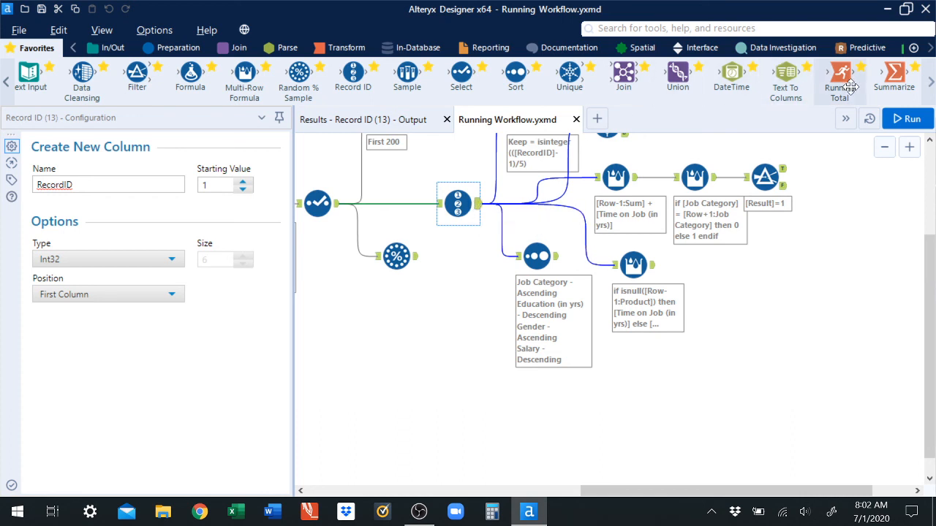
drag(849, 86, 477, 336)
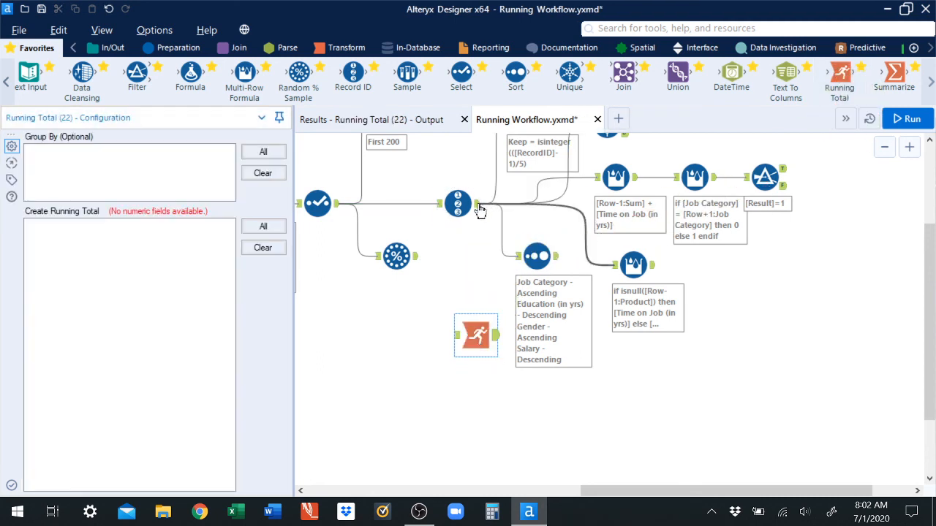
Step: Connect the Record ID output to the Running Total tool and group by Job Category
mouse_move(480, 210)
mouse_down()
mouse_move(471, 335)
mouse_move(473, 299)
mouse_move(451, 296)
mouse_move(382, 364)
mouse_move(384, 335)
mouse_move(405, 322)
mouse_up()
click(472, 335)
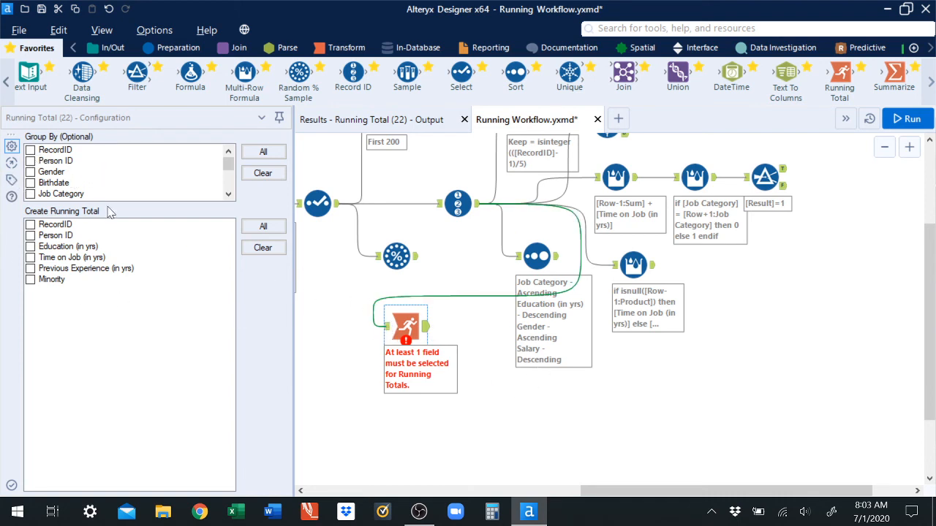
click(30, 194)
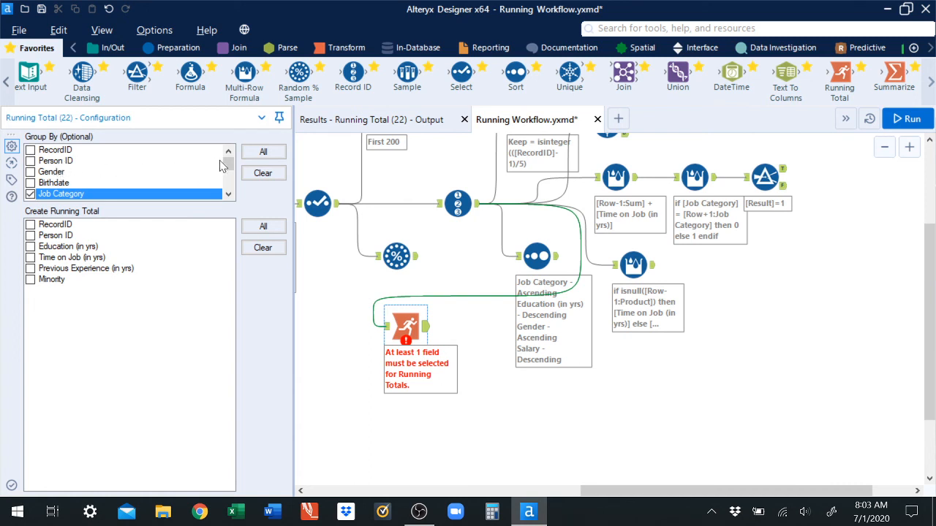
drag(228, 167, 242, 152)
Step: Review the Record ID tool's output fields, including the salary columns
click(476, 211)
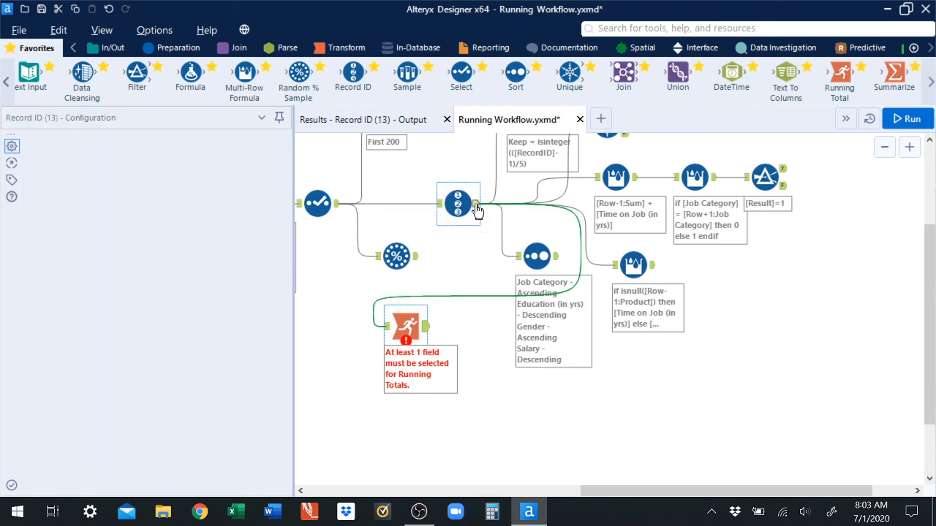
click(374, 124)
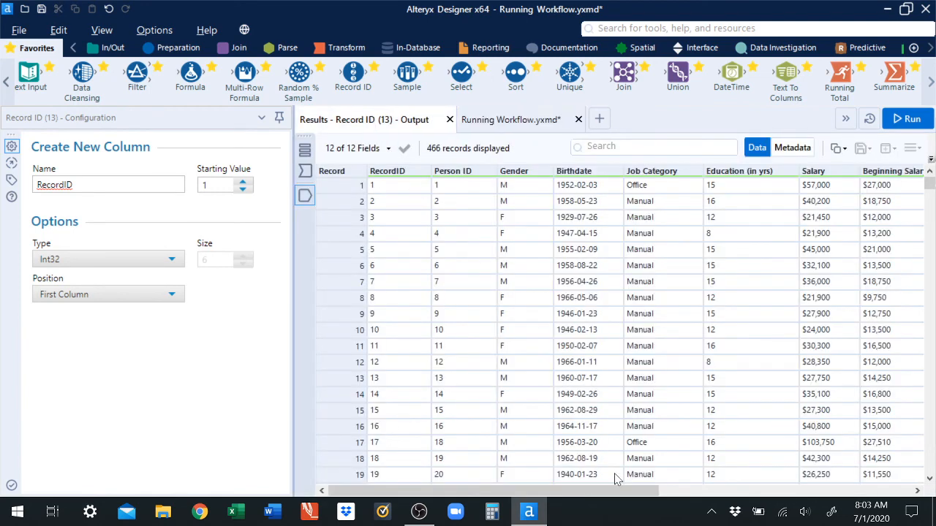
drag(582, 494, 658, 493)
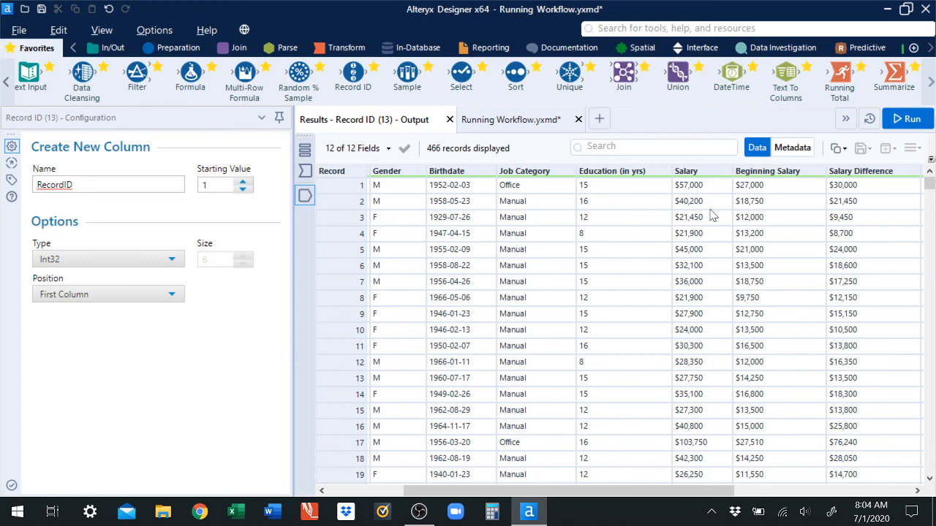
click(505, 121)
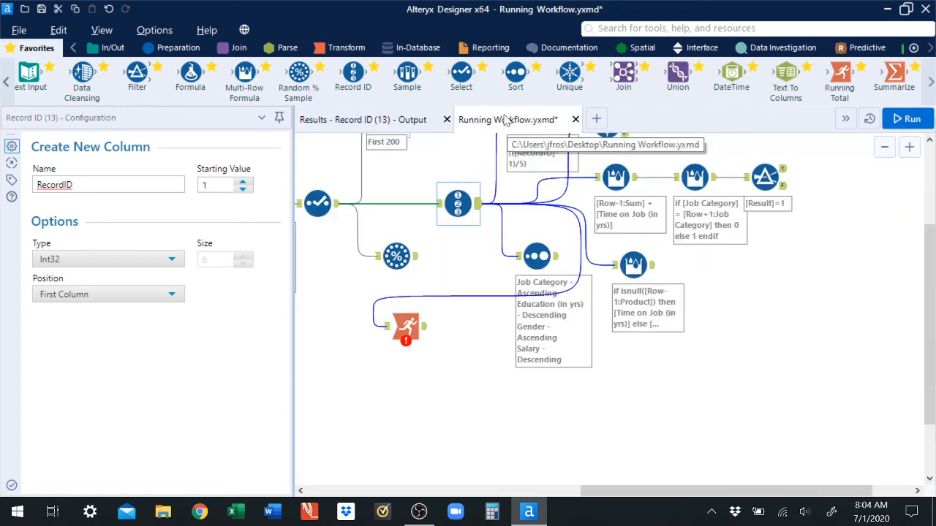
Step: Delete the Running Total tool
click(401, 328)
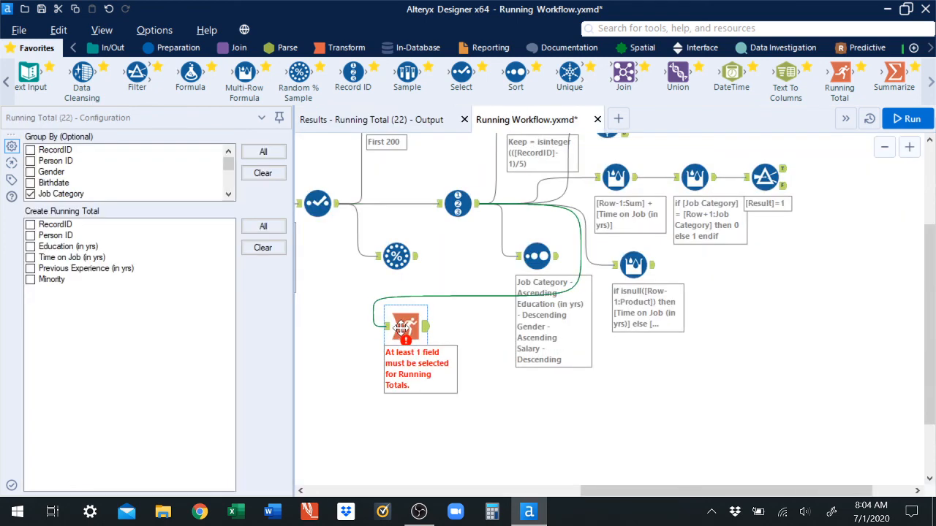
key(Delete)
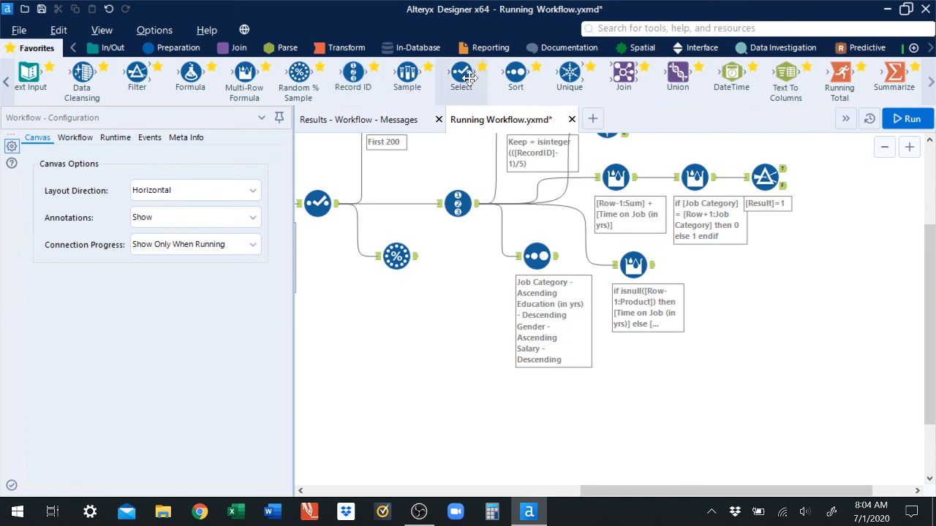
Step: Add a Select tool fed by the Record ID output and change the Salary field's type to Double
drag(469, 78, 453, 323)
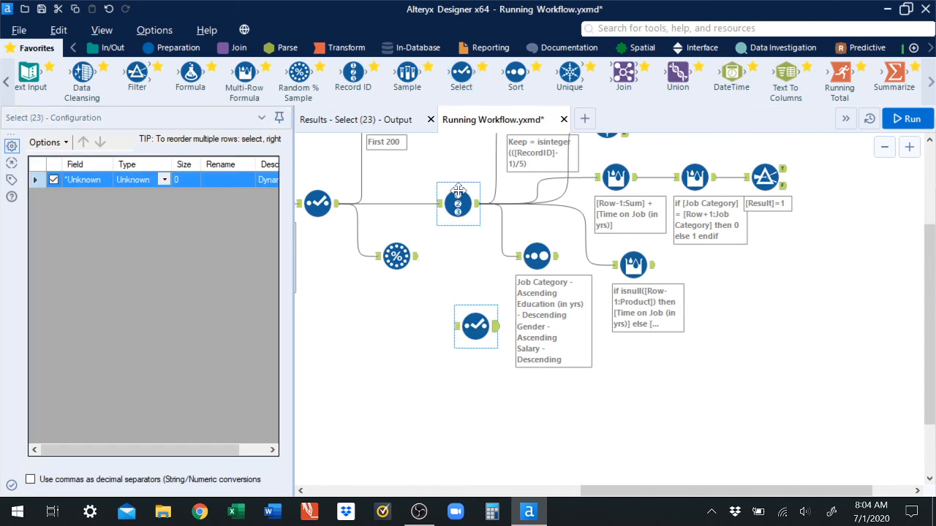
drag(478, 204, 455, 327)
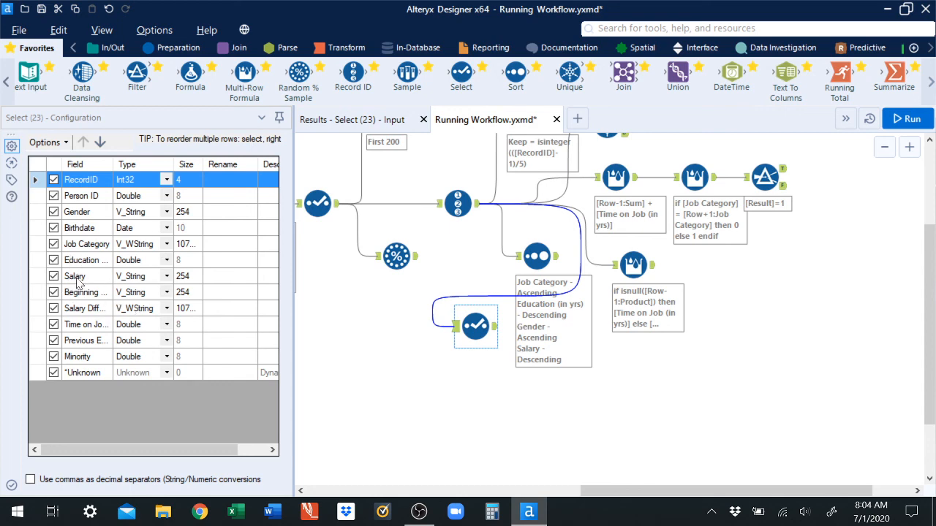
click(168, 277)
click(137, 356)
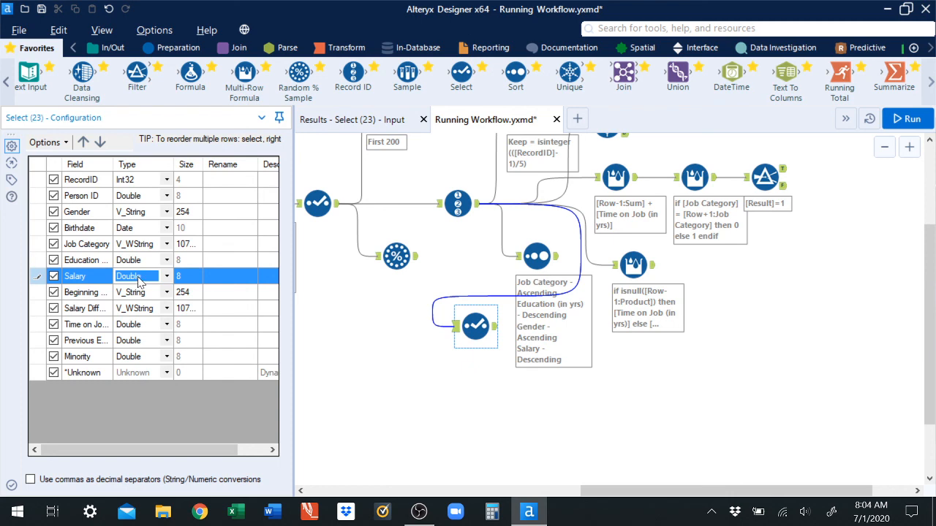
Step: Run the workflow and review the Select tool's output Salary column
click(906, 120)
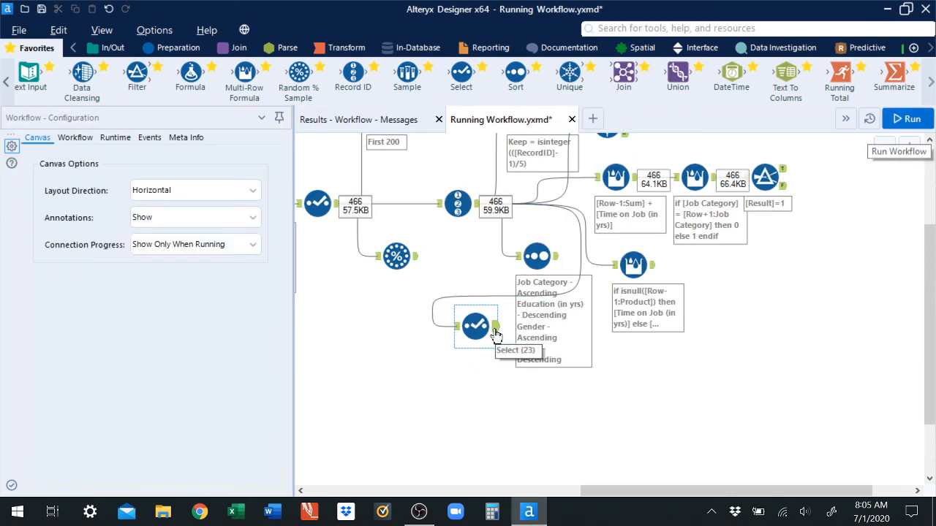
click(495, 334)
click(357, 120)
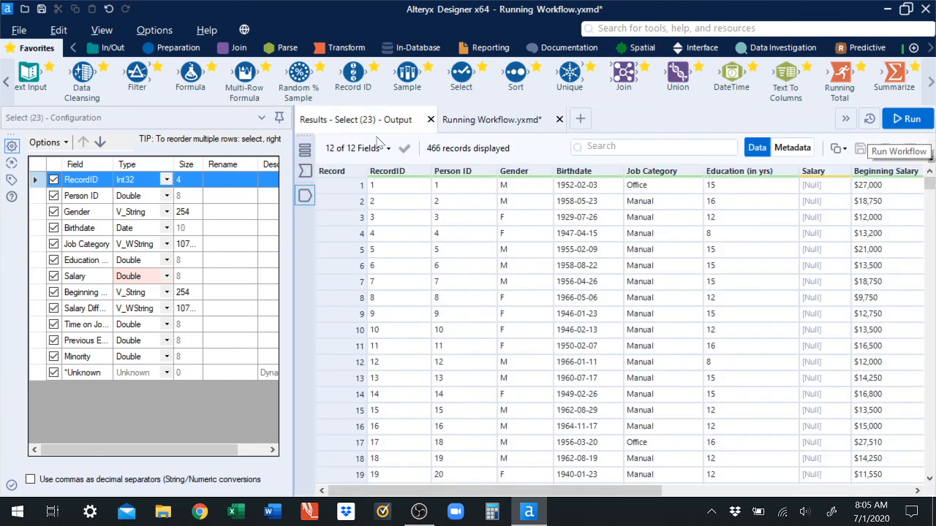
drag(635, 488, 668, 488)
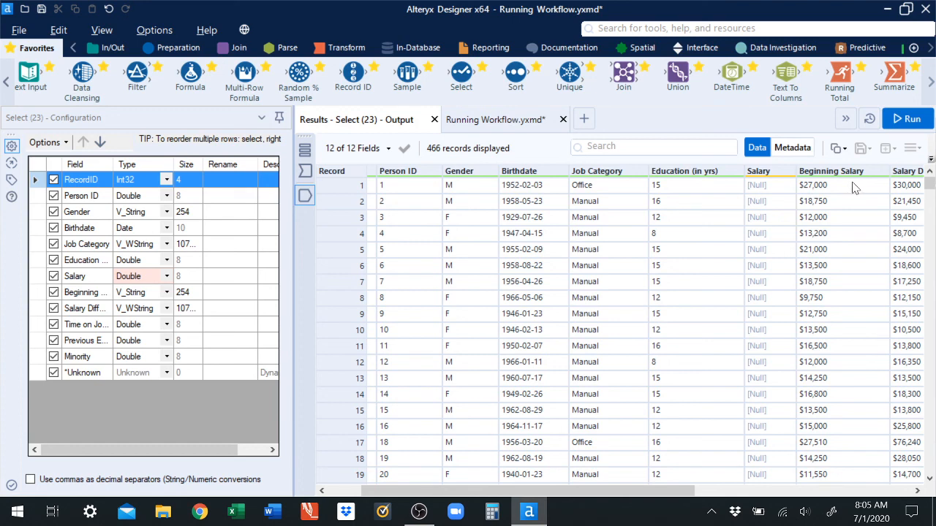
Step: Delete the Select tool
click(506, 121)
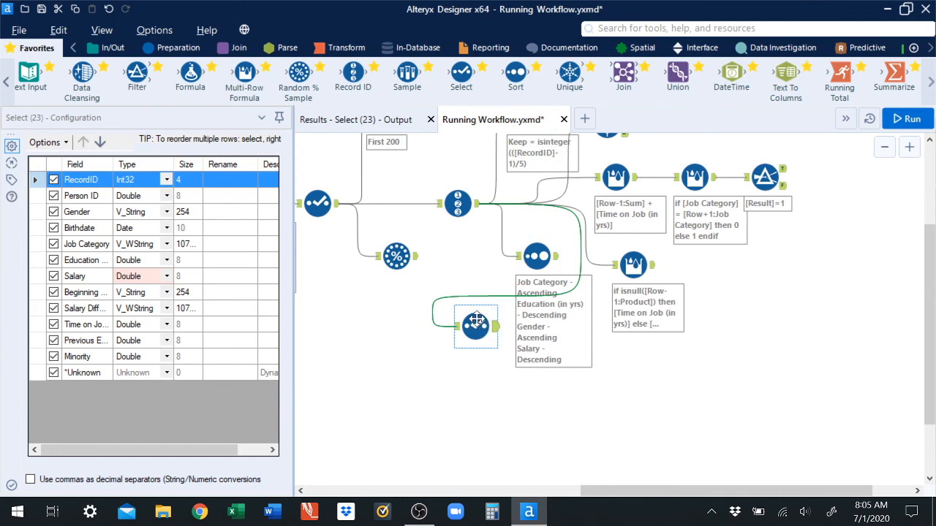
key(Delete)
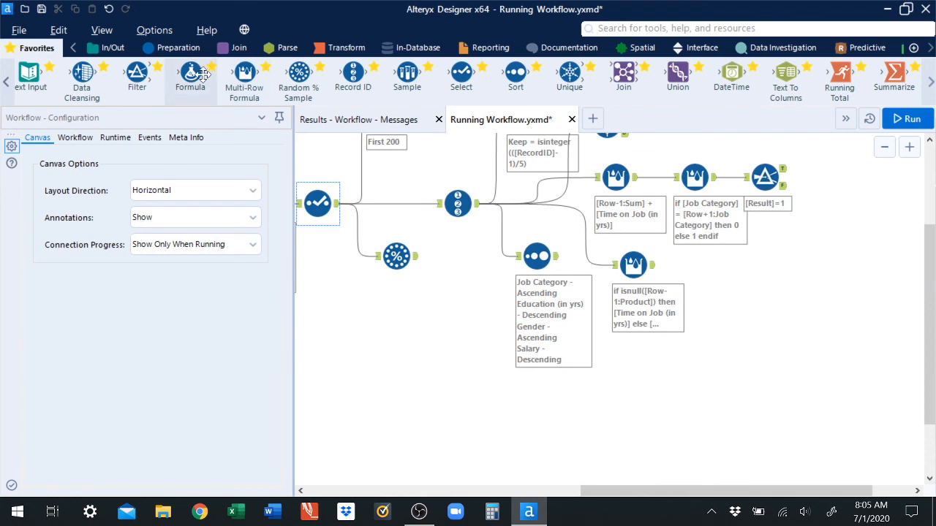
Step: Place a Formula tool on the canvas below the Record ID tool
drag(203, 75, 466, 319)
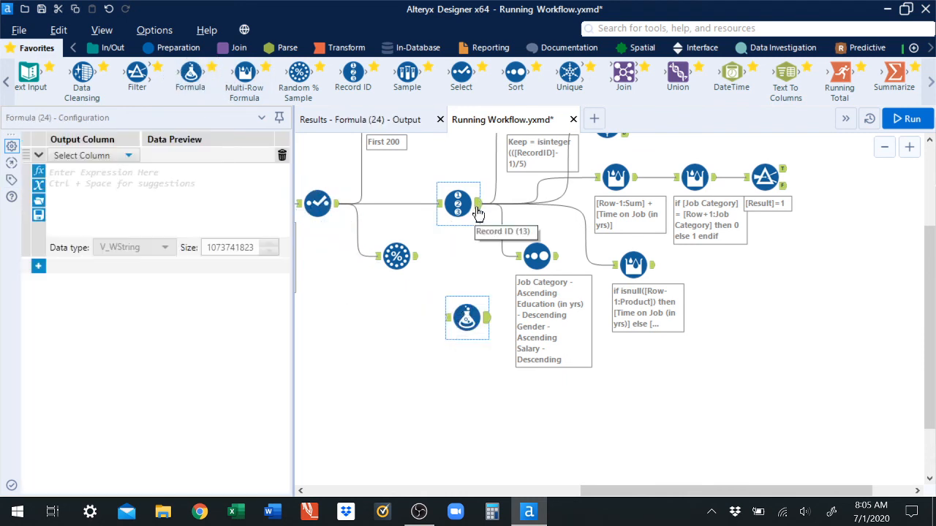
Step: Connect the Record ID output to the Formula tool and choose the existing Salary ($) field as its output column
drag(478, 212, 452, 316)
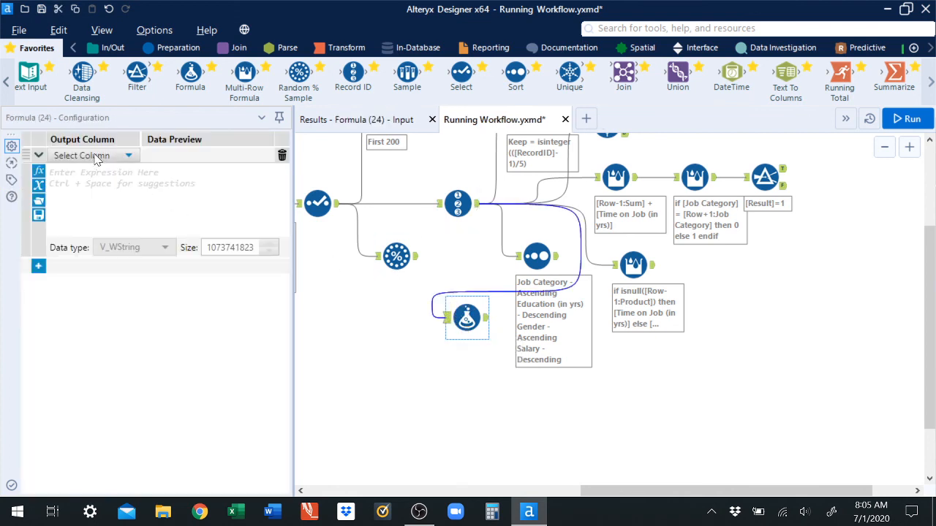
click(95, 159)
click(84, 169)
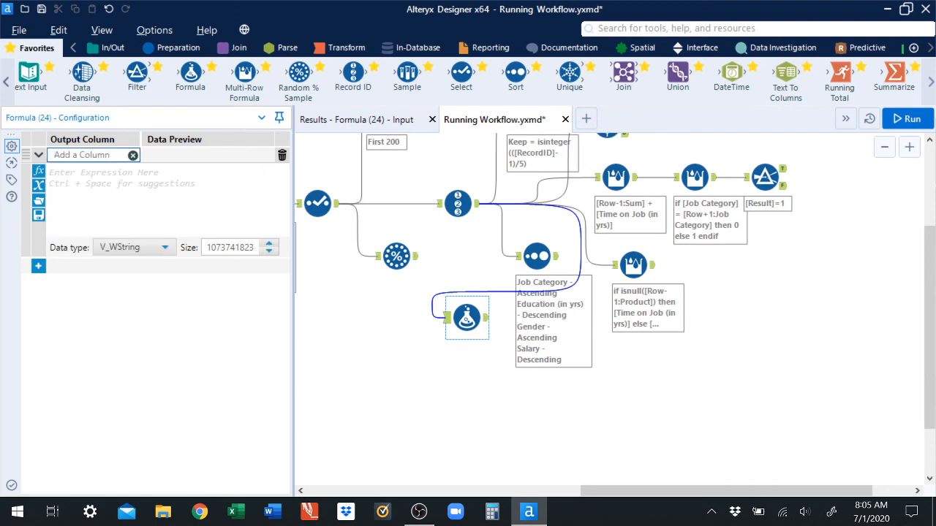
text(Salary ($)
click(114, 192)
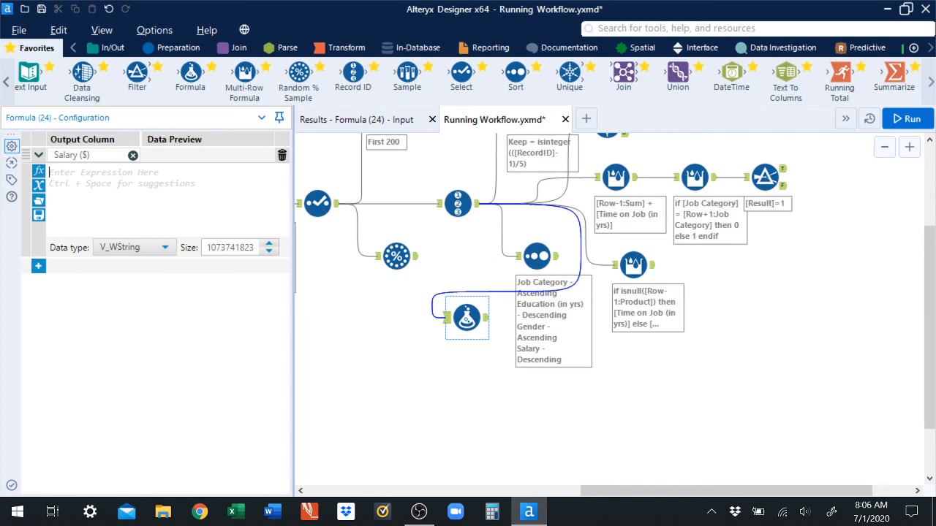
Step: Enter the expression ReplaceChar([Salary],"$,","") to strip dollar signs and commas from the salary
text([)
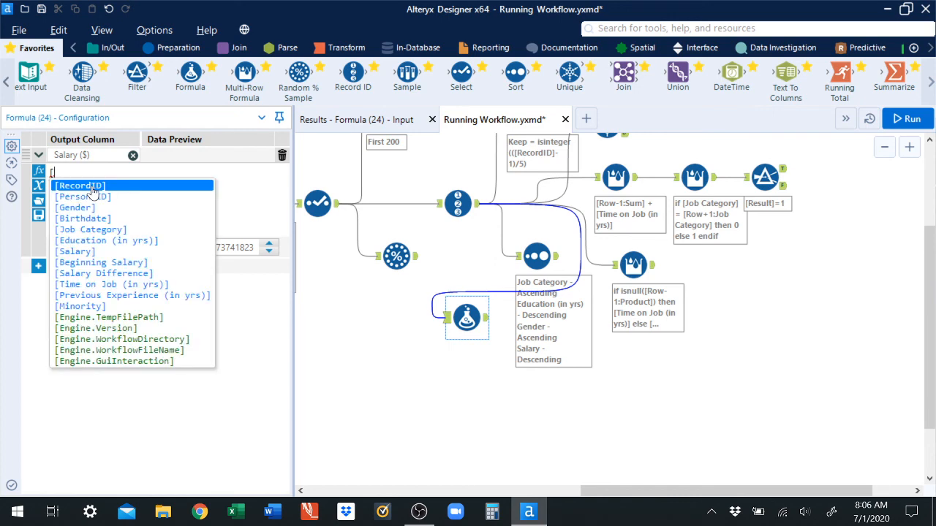
text(Salary])
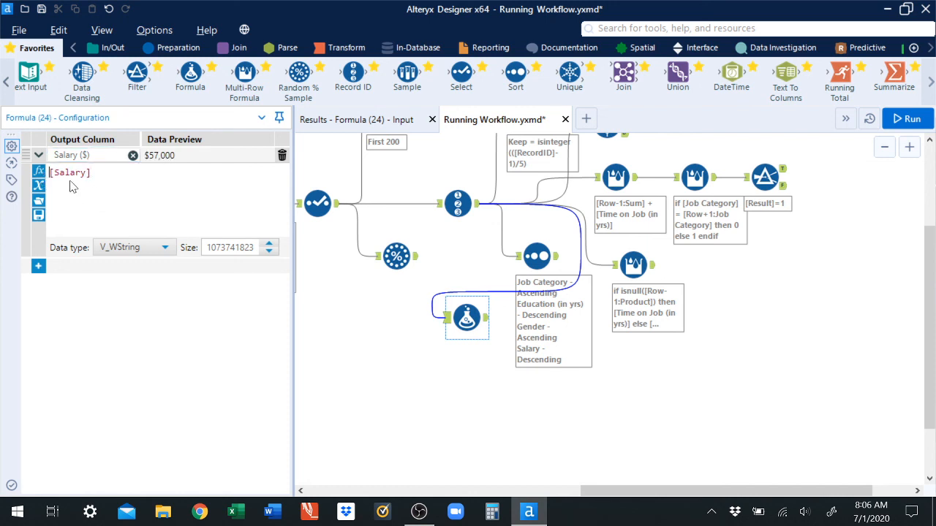
text(Repla)
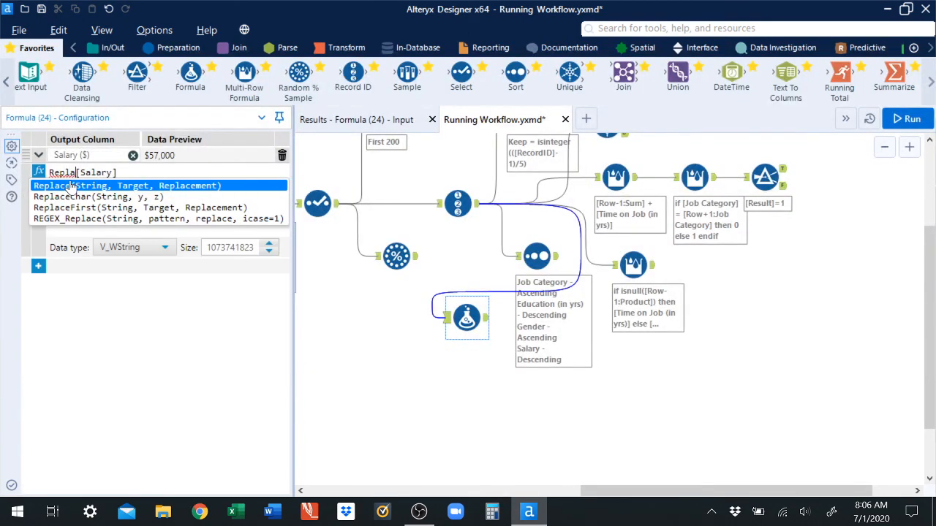
text(ceChar)
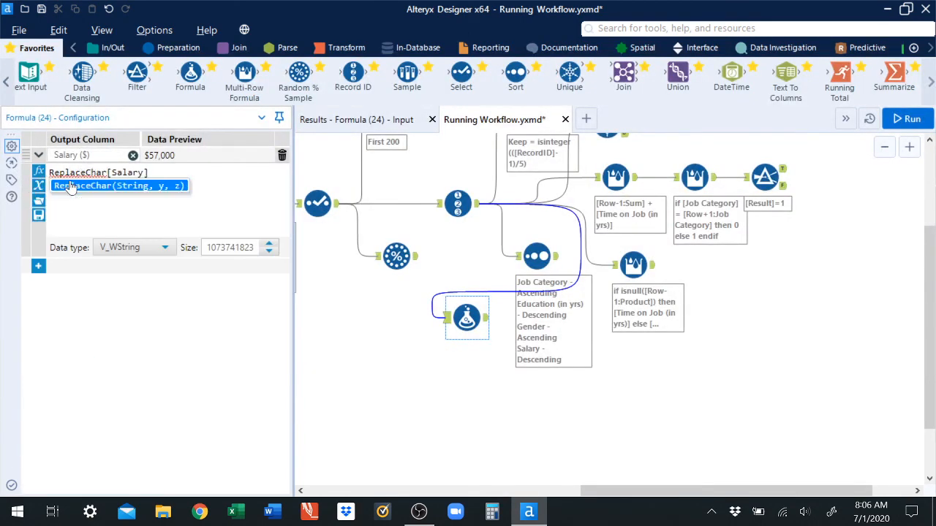
text(()
click(153, 172)
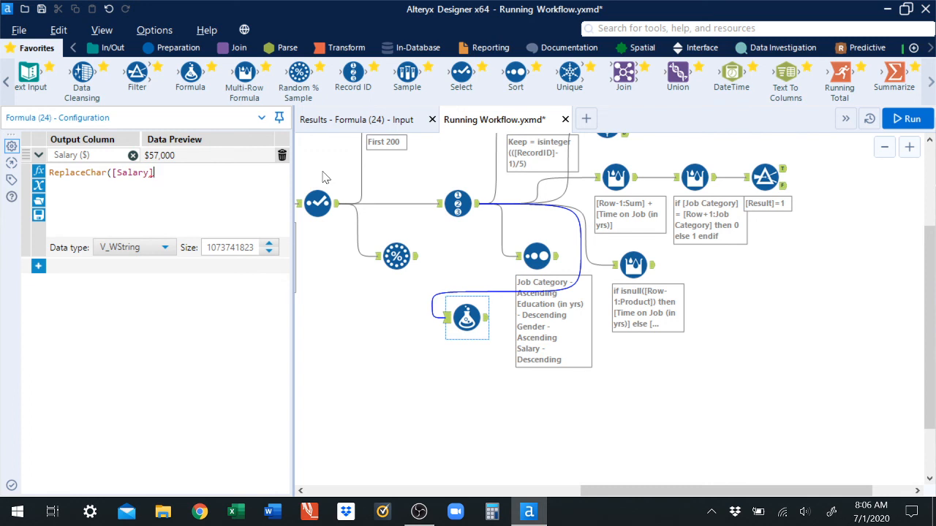
text(,"$,")
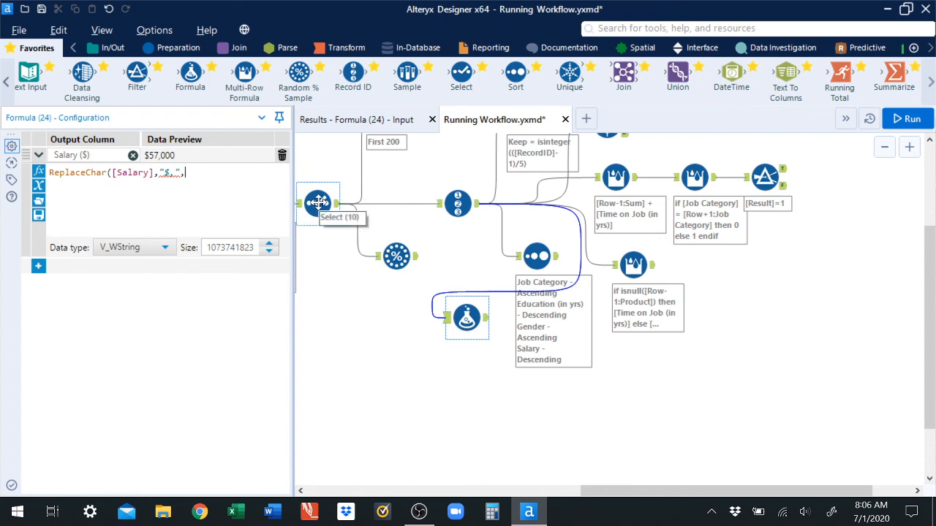
text(,""))
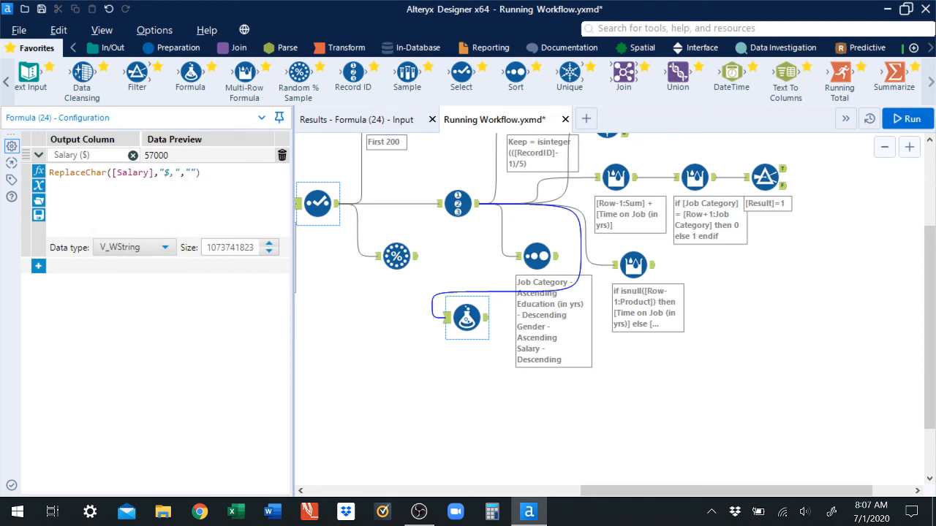
Step: Set the Salary ($) data type to Double and wrap the expression in tonumber()
click(125, 248)
scroll(168, 322, down, 3)
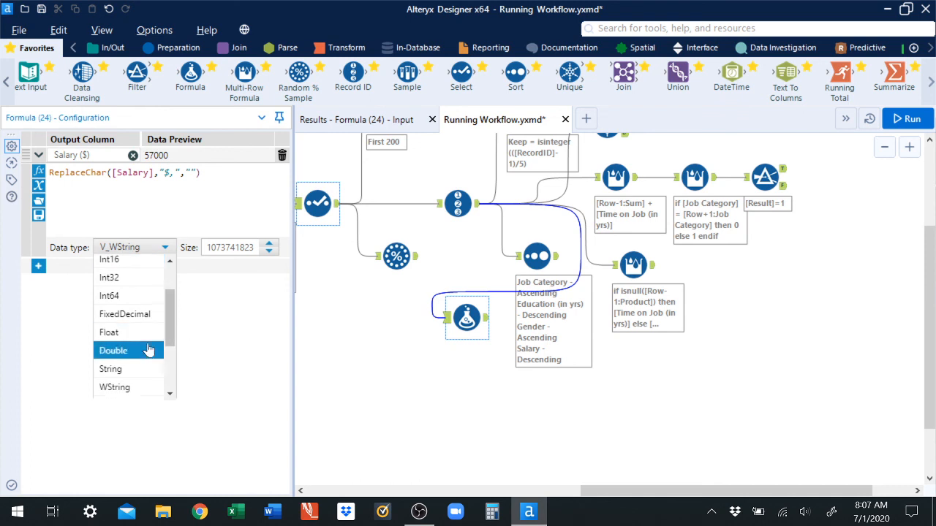
click(146, 352)
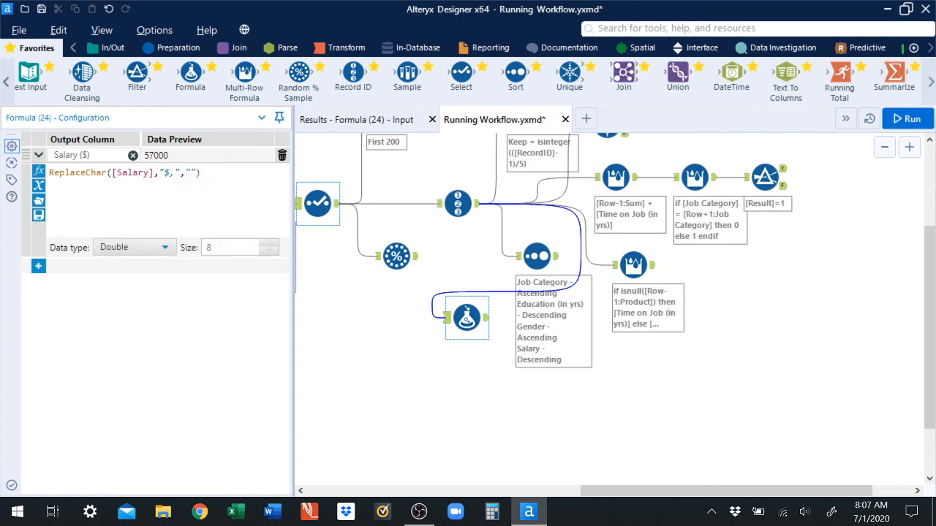
click(49, 173)
text(tonumber)
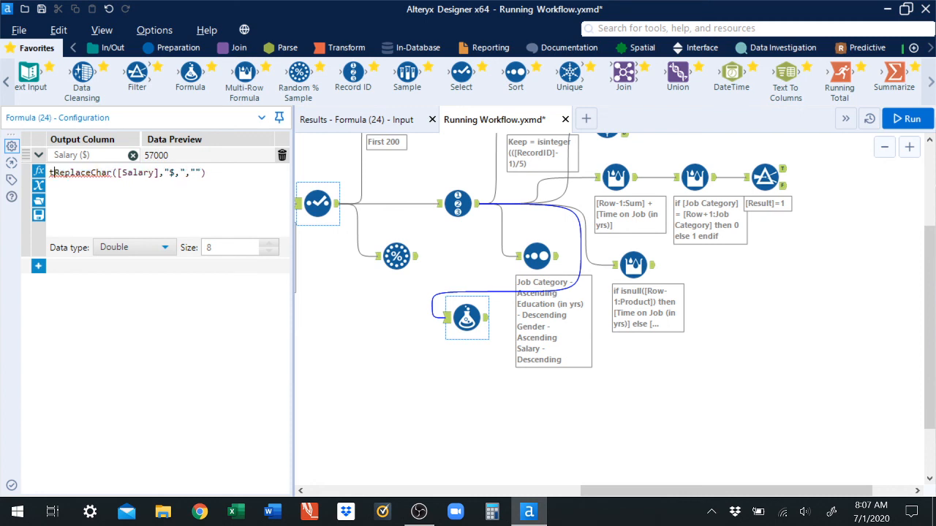
text(()
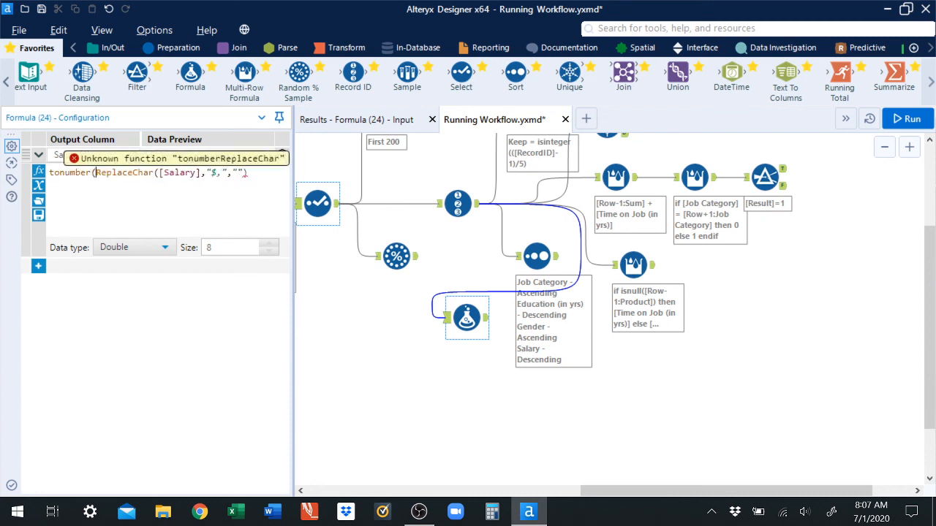
click(252, 173)
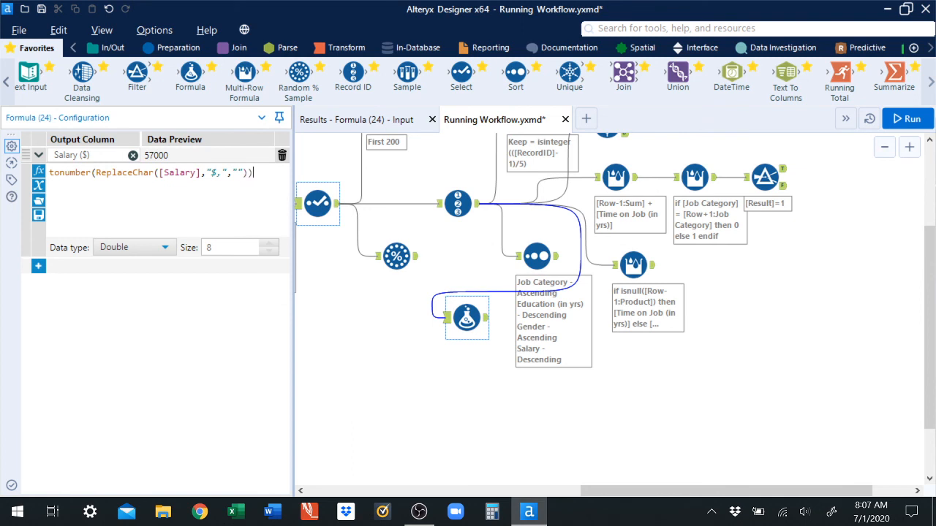
Step: Add a new output column named Beginning Salary ($) and paste in the copied salary expression
click(38, 266)
click(80, 267)
click(73, 281)
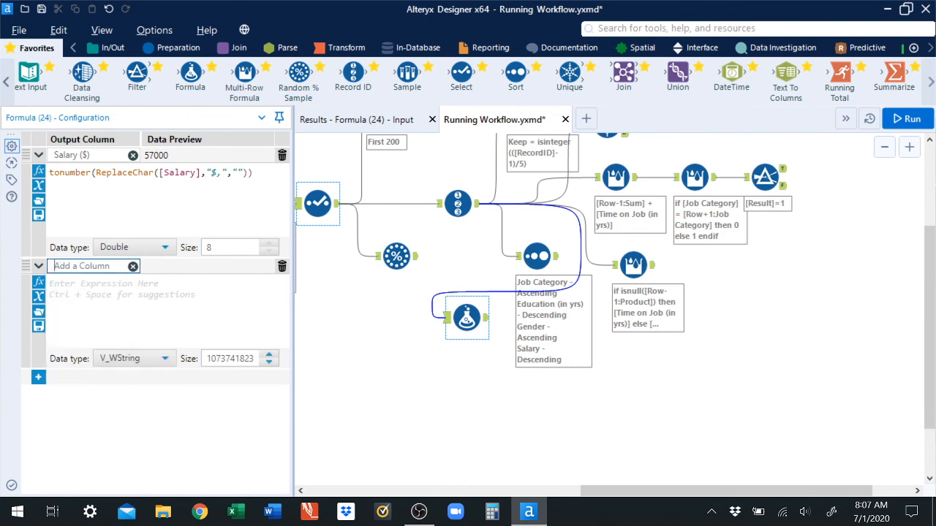
text(BEg)
key(BackSpace)
text(eginning Salary ($))
drag(253, 174, 135, 164)
key(ctrl+c)
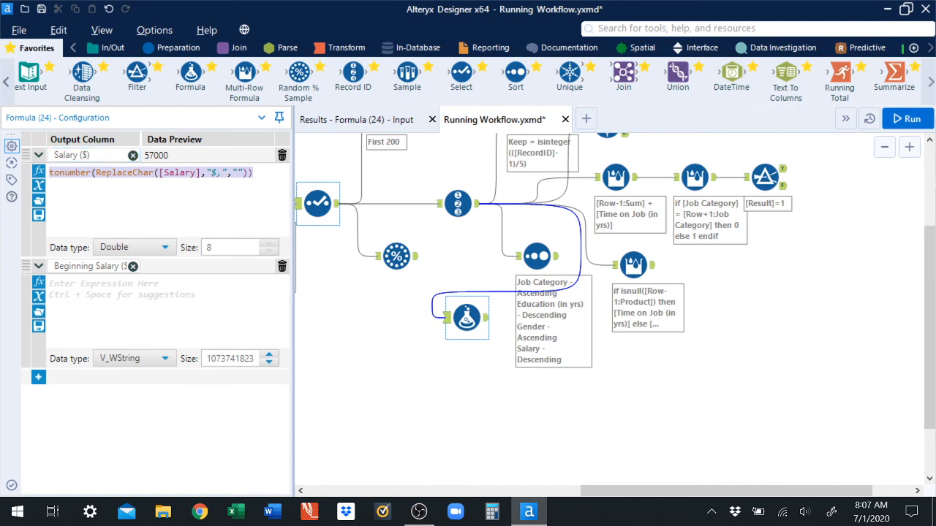
click(73, 285)
key(ctrl+v)
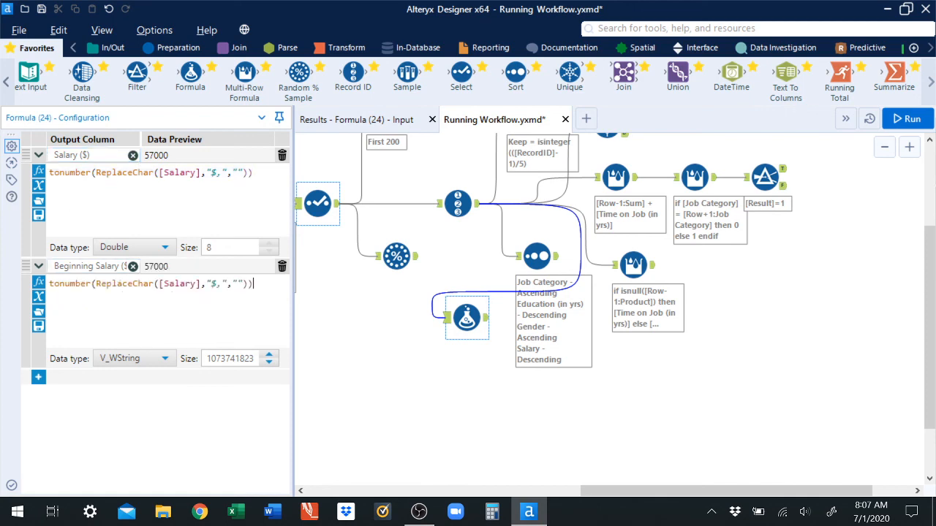
Step: Change the pasted expression's field to [Beginning Salary] and set that column's data type to Double
drag(196, 284, 164, 284)
text(B)
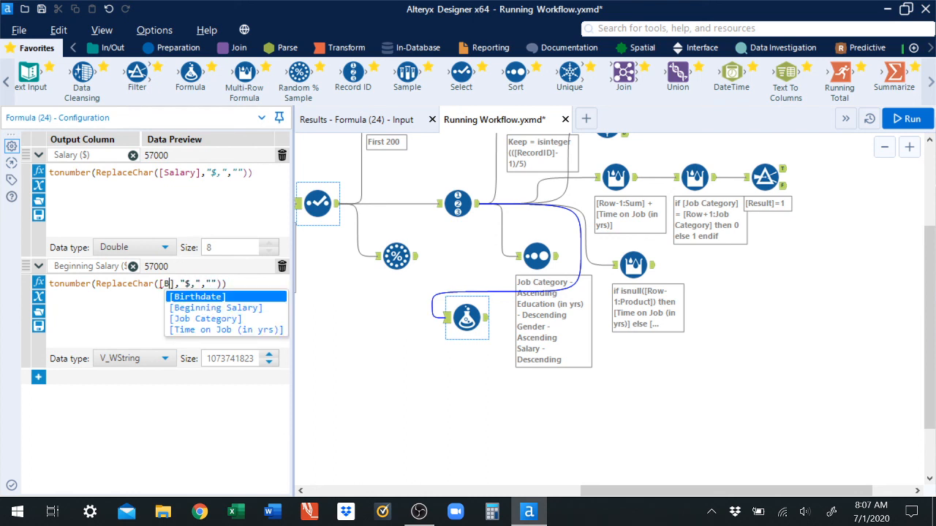
click(195, 308)
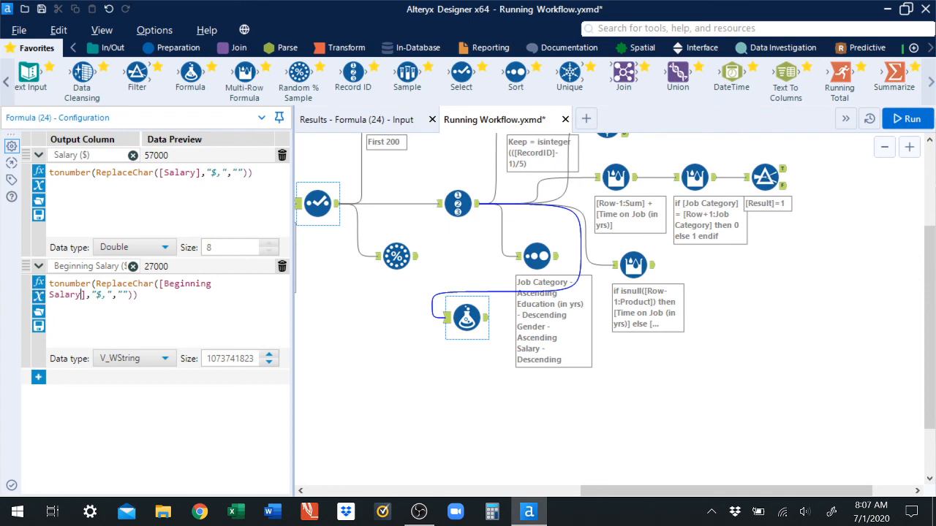
click(121, 362)
drag(167, 261, 173, 291)
click(115, 287)
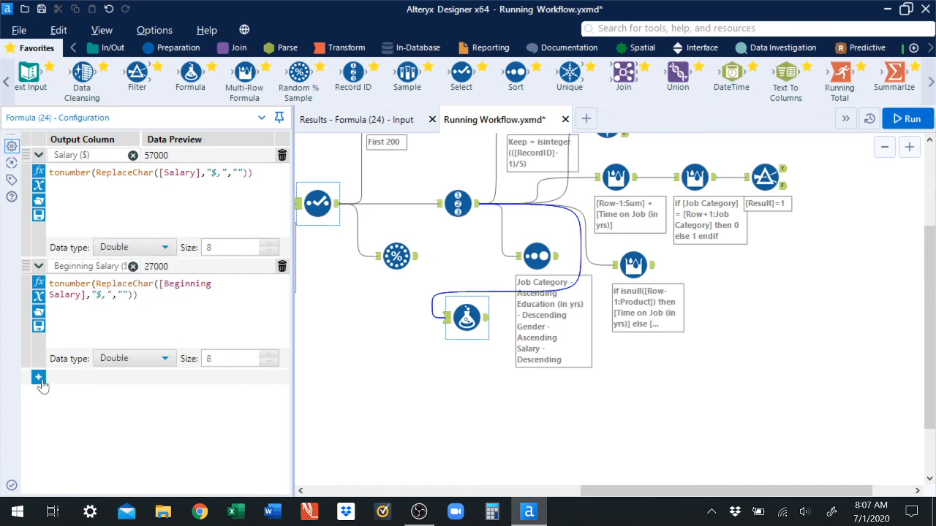
Step: Add a third output column named Salary Difference ($) and paste in the copied salary expression
click(40, 379)
click(81, 376)
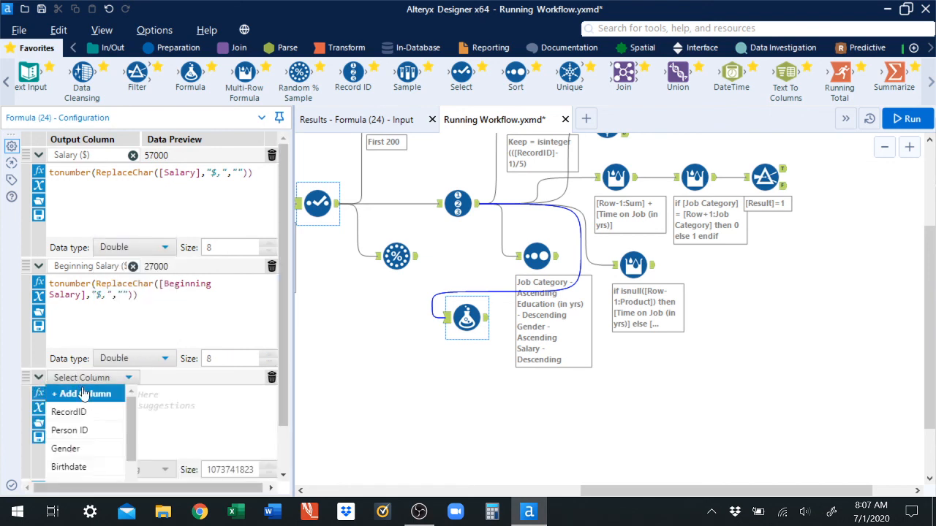
click(81, 393)
text(Slaa)
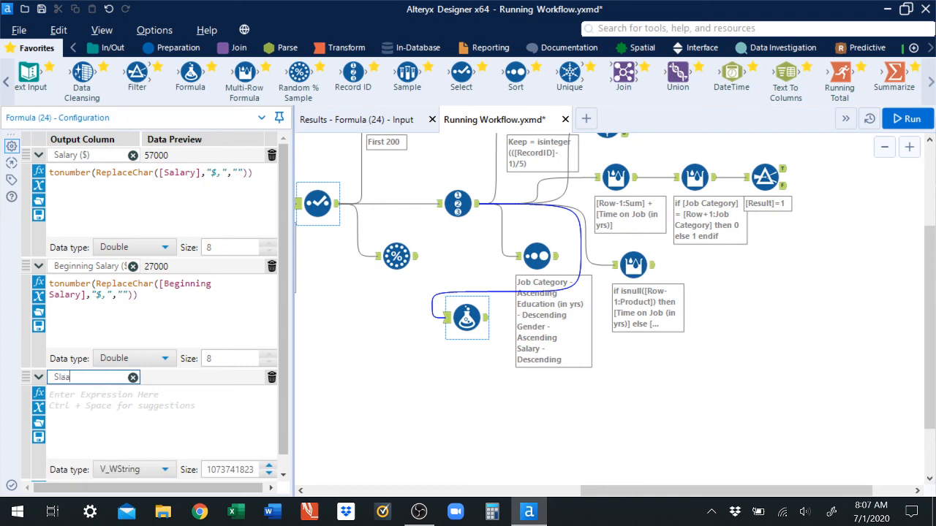
text(ary Difference ($))
key(Tab)
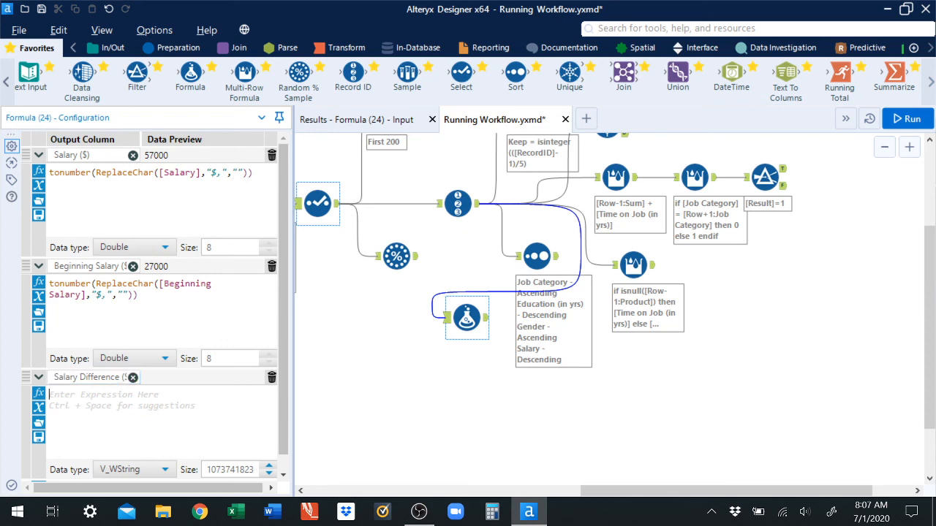
key(ctrl+v)
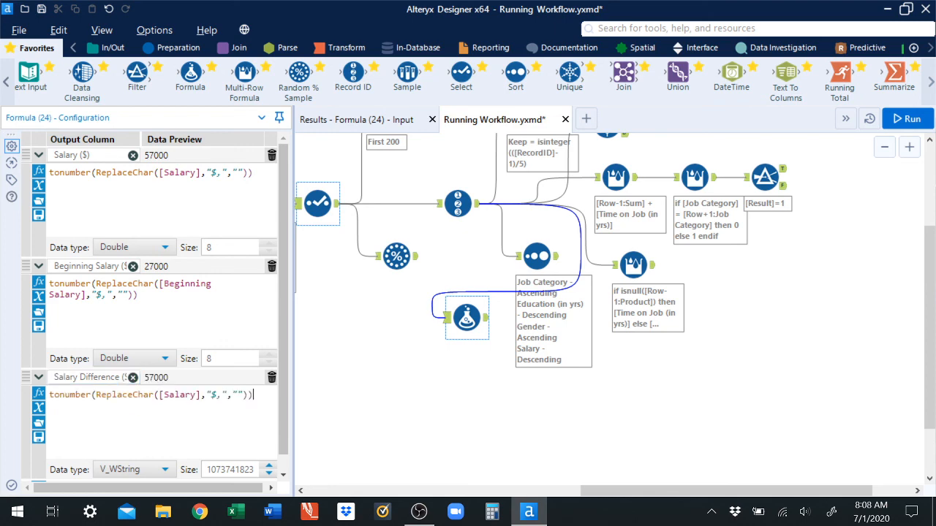
Step: Change the field in the Salary Difference expression to [Salary Difference]
text(Diff)
click(154, 435)
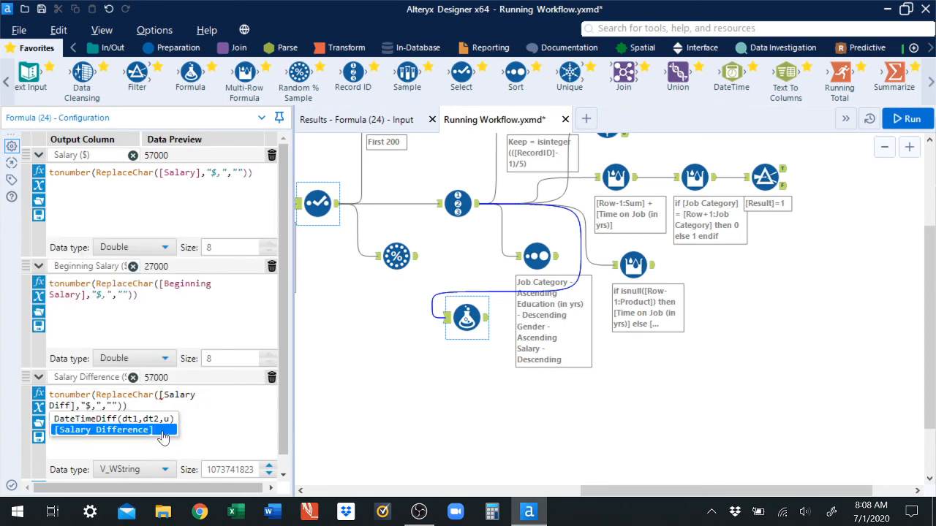
double_click(154, 435)
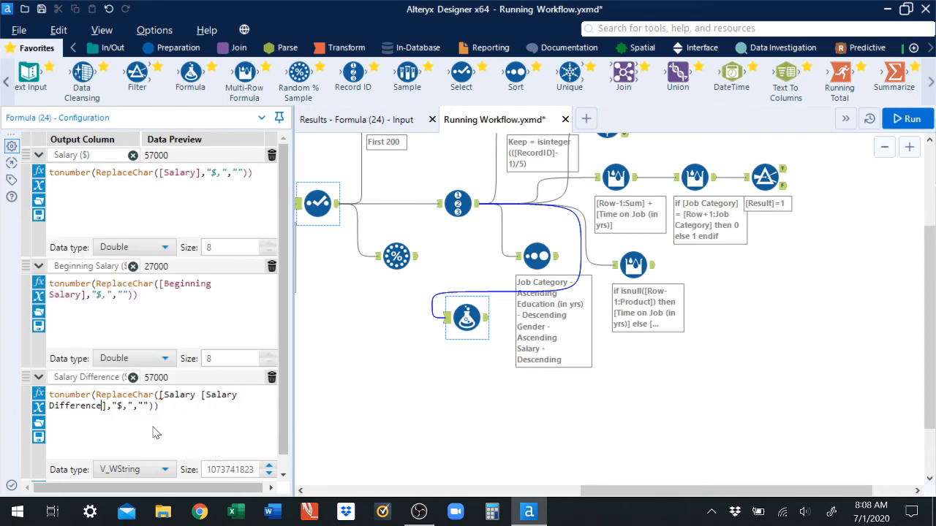
key(BackSpace)
key(BackSpace)
key(BackSpace)
key(BackSpace)
key(BackSpace)
key(BackSpace)
key(BackSpace)
key(BackSpace)
Step: Set the Salary Difference ($) column's data type to Double
click(170, 470)
drag(173, 372, 173, 394)
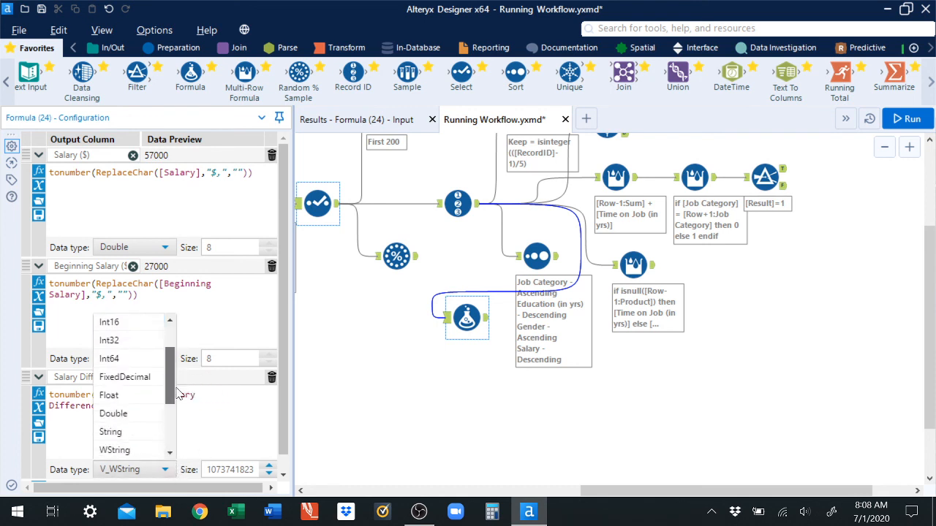
click(138, 426)
click(169, 470)
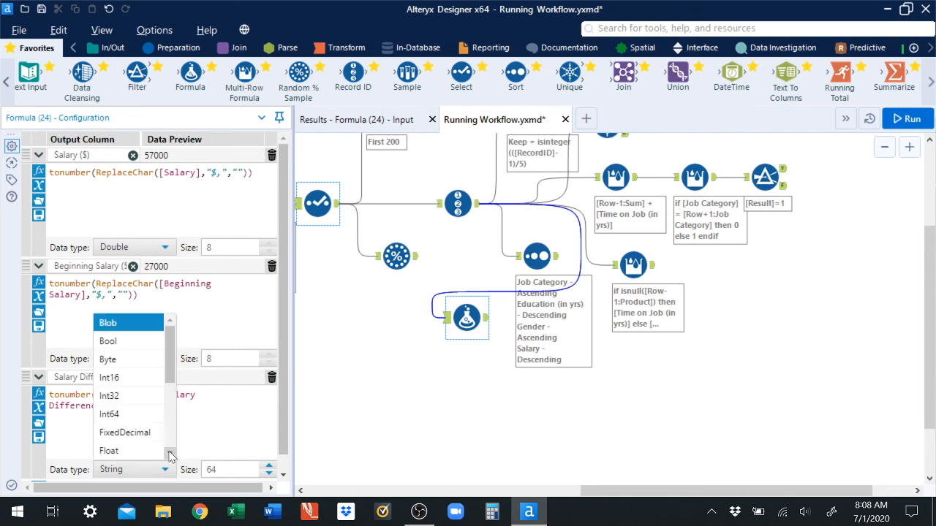
drag(173, 372, 174, 395)
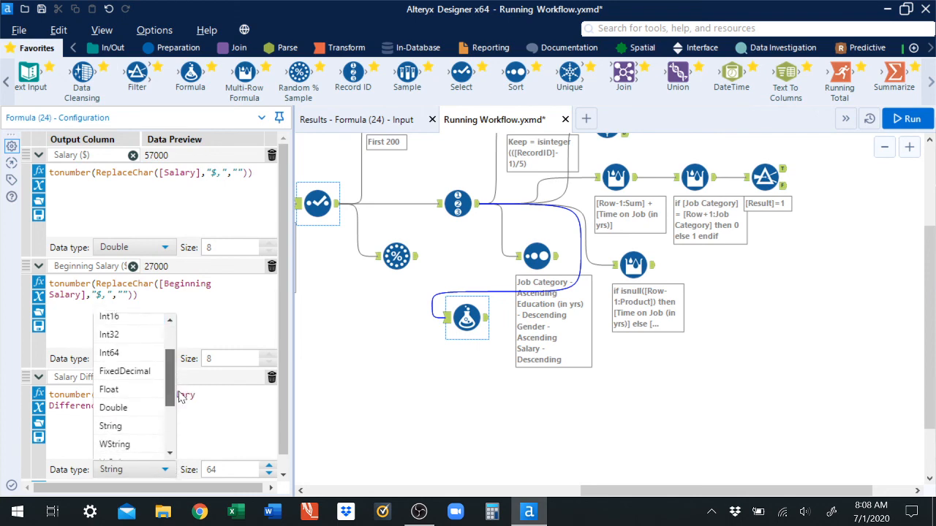
click(117, 405)
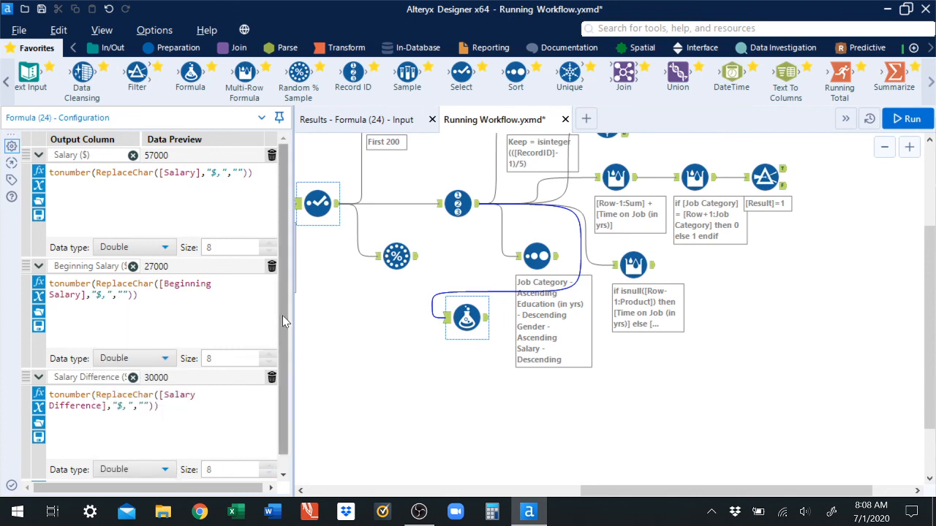
Step: Run the workflow and review the Formula tool's output records
scroll(282, 315, down, 1)
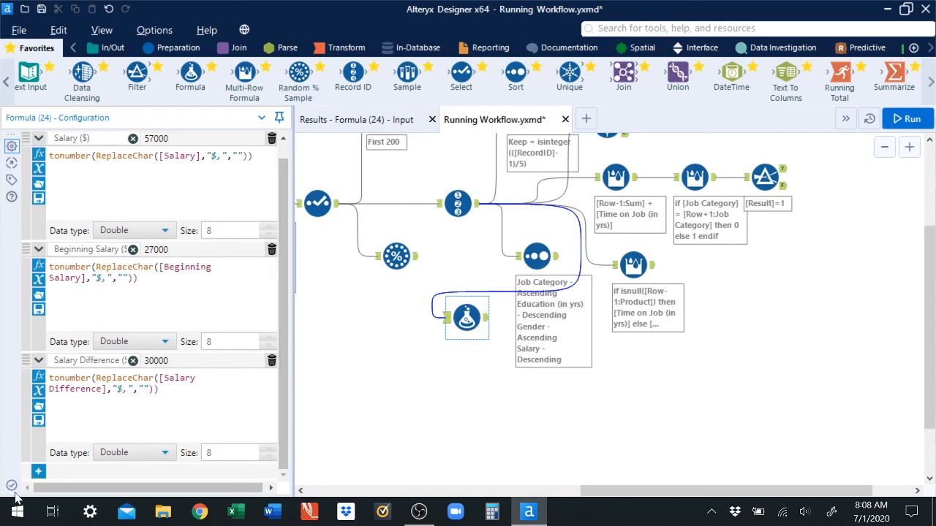
click(907, 119)
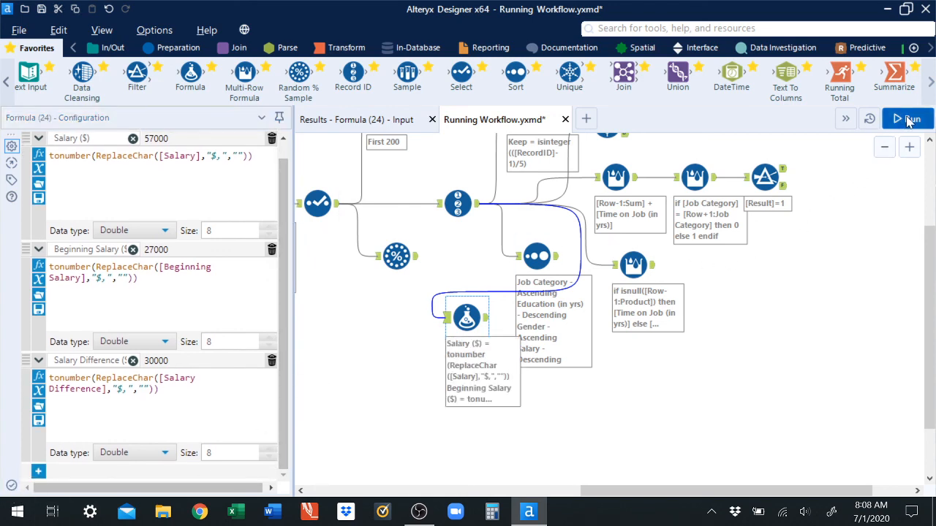
click(486, 320)
click(375, 122)
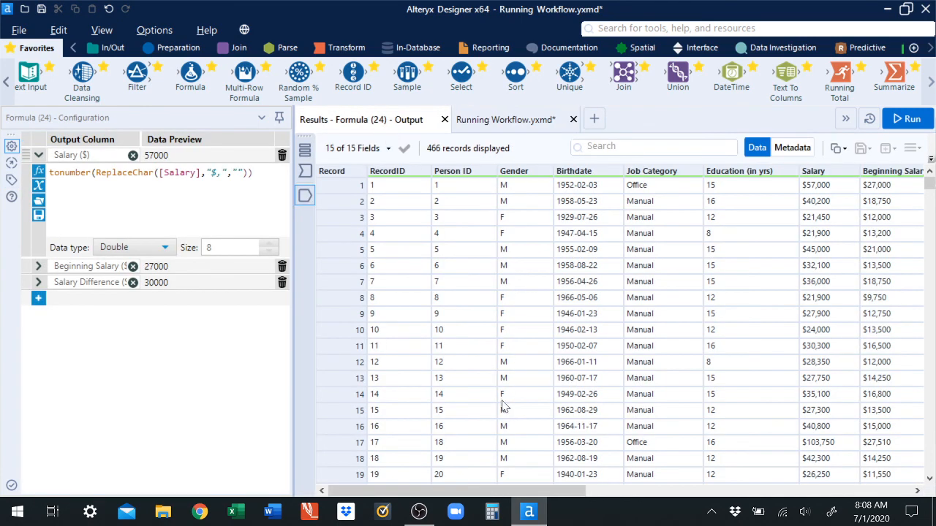
Step: Add a Select tool to the canvas and connect the salary Formula tool's output to it
drag(531, 490, 848, 497)
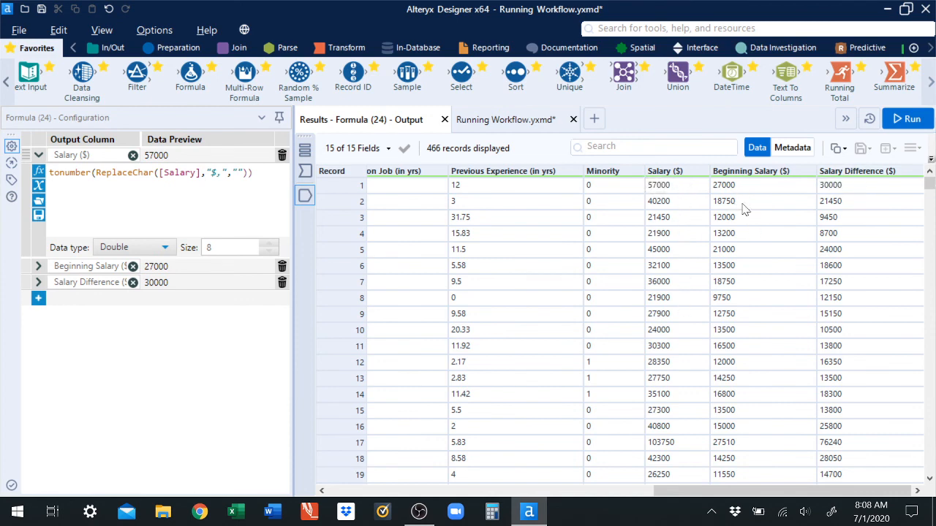
drag(757, 495, 430, 495)
click(488, 122)
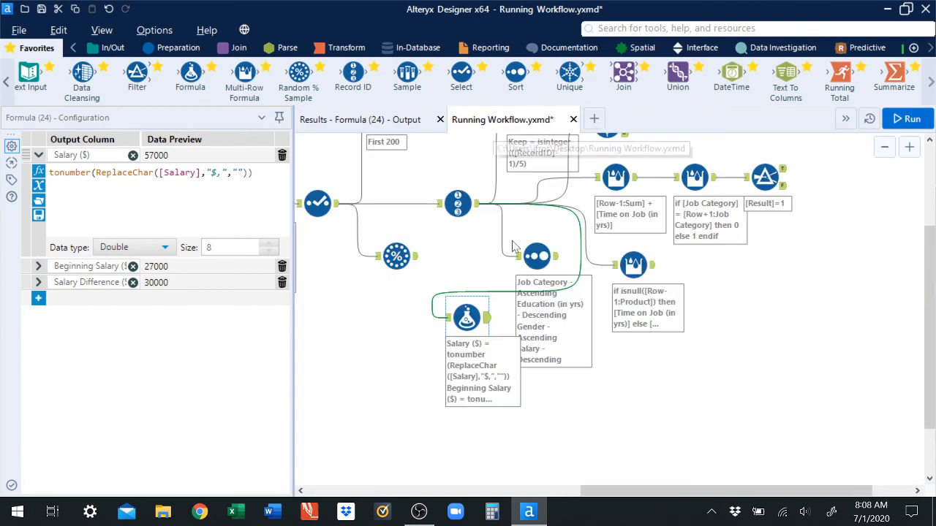
drag(466, 76, 571, 404)
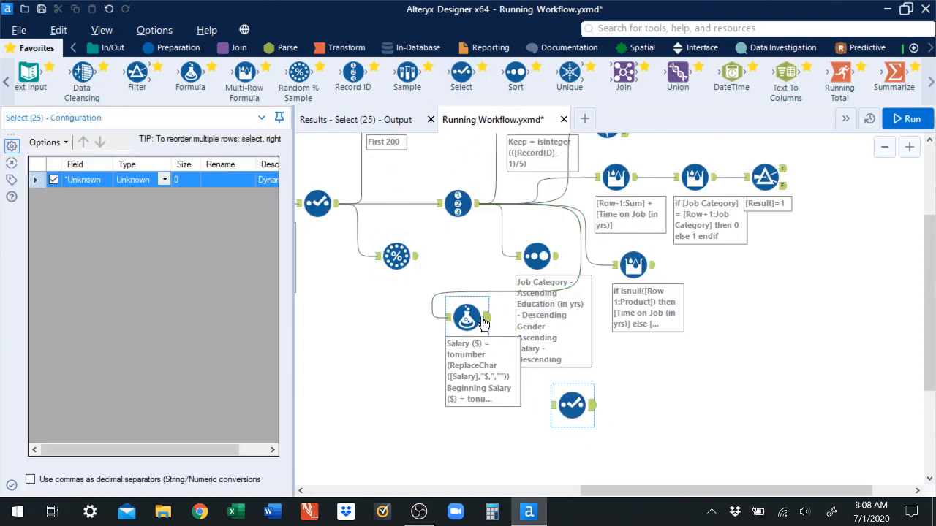
drag(488, 320, 553, 405)
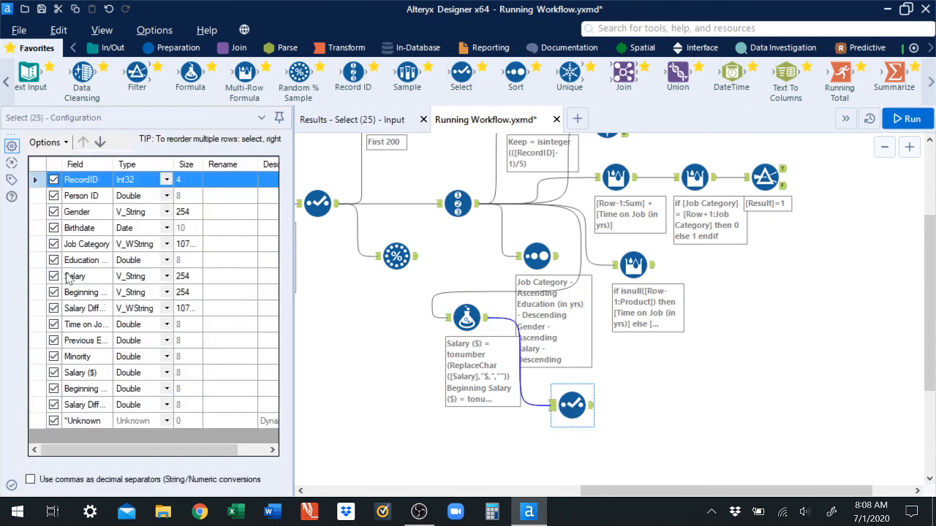
Step: Deselect the original Salary, Beginning Salary and Salary Difference string fields and move them to the bottom of the field list
click(53, 276)
click(53, 292)
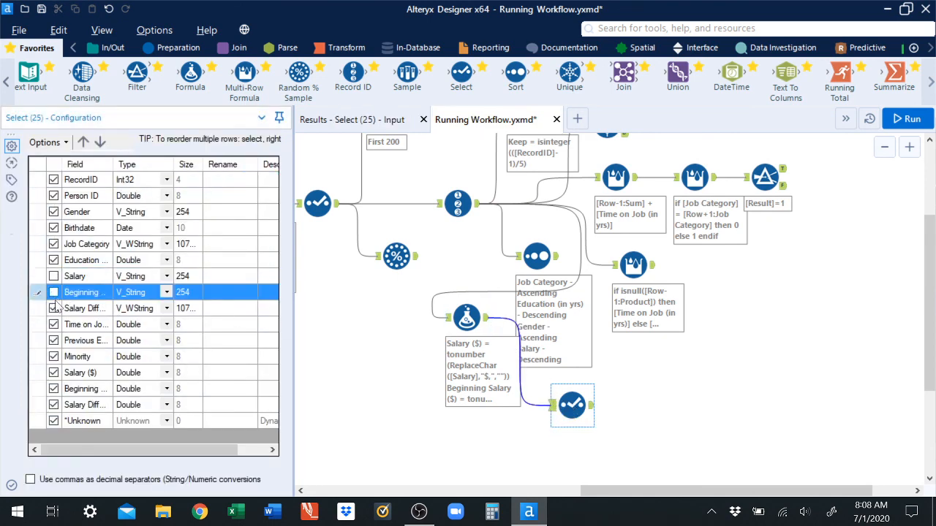
click(53, 308)
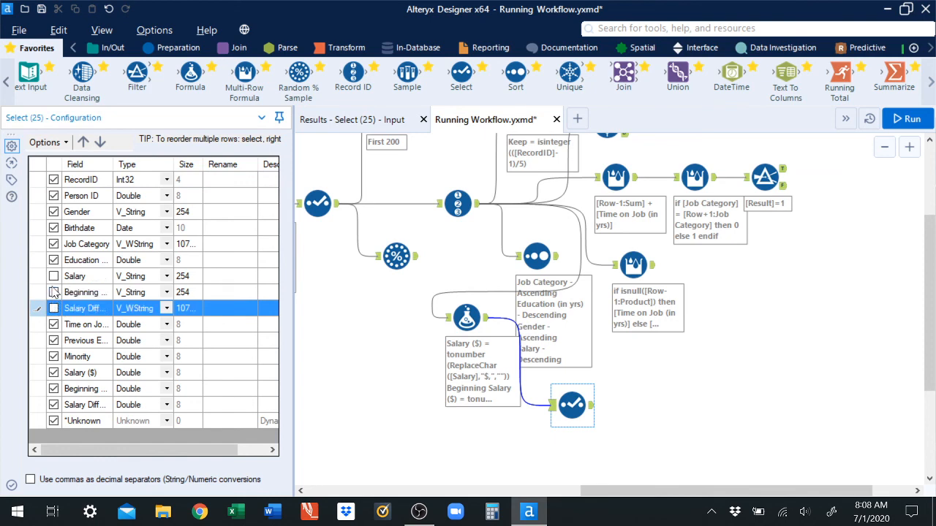
click(41, 276)
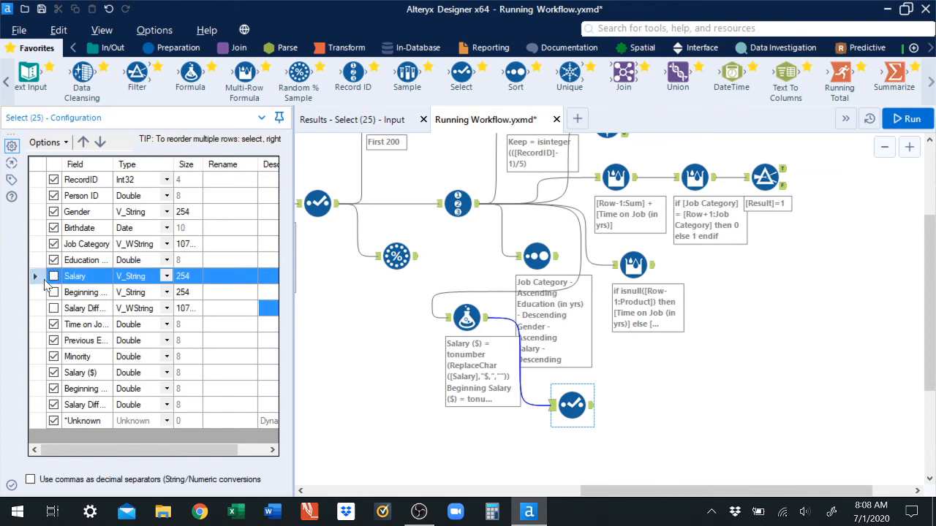
shift+click(42, 292)
shift+click(42, 308)
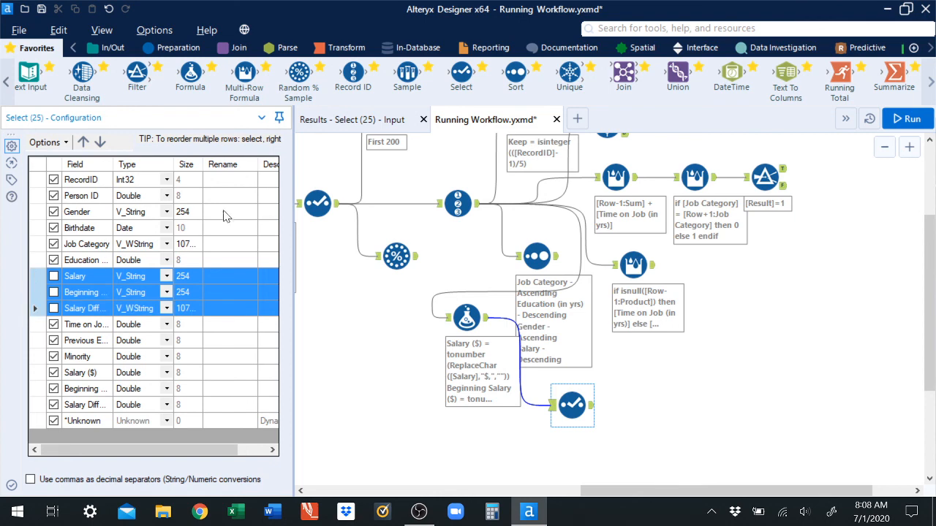
click(100, 141)
click(100, 142)
click(100, 142)
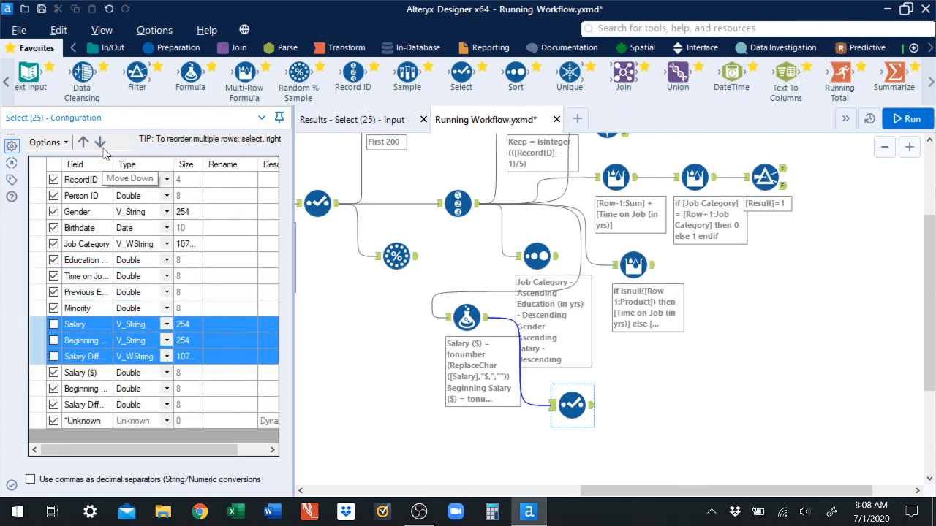
click(100, 142)
click(101, 142)
click(100, 141)
click(100, 142)
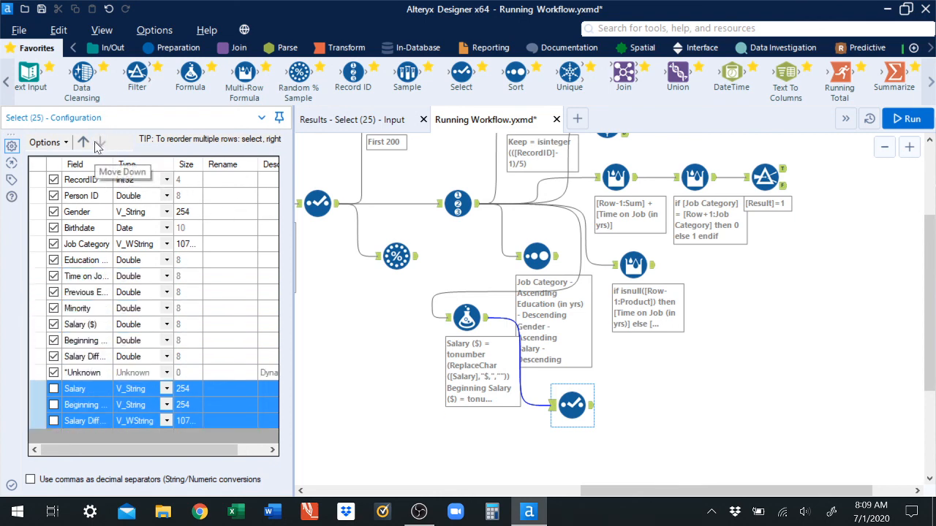
Step: Move the Salary ($), Beginning Salary ($) and Salary Difference ($) fields to sit directly after Job Category
click(48, 357)
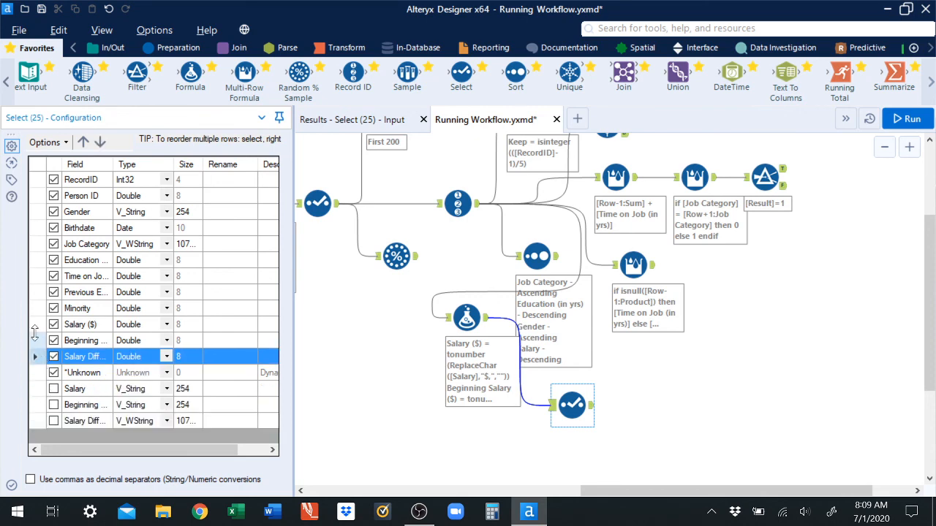
shift+click(36, 341)
shift+click(34, 325)
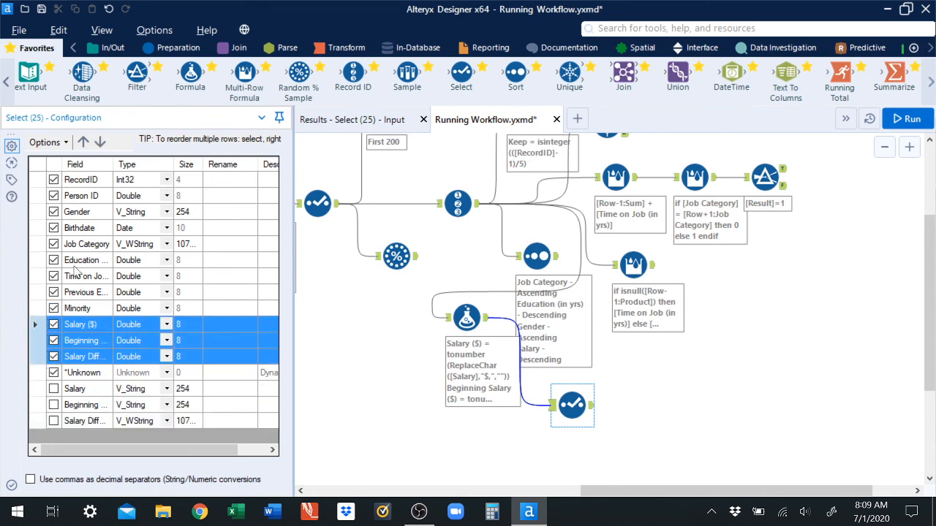
click(85, 144)
click(85, 144)
click(85, 144)
click(85, 144)
click(85, 144)
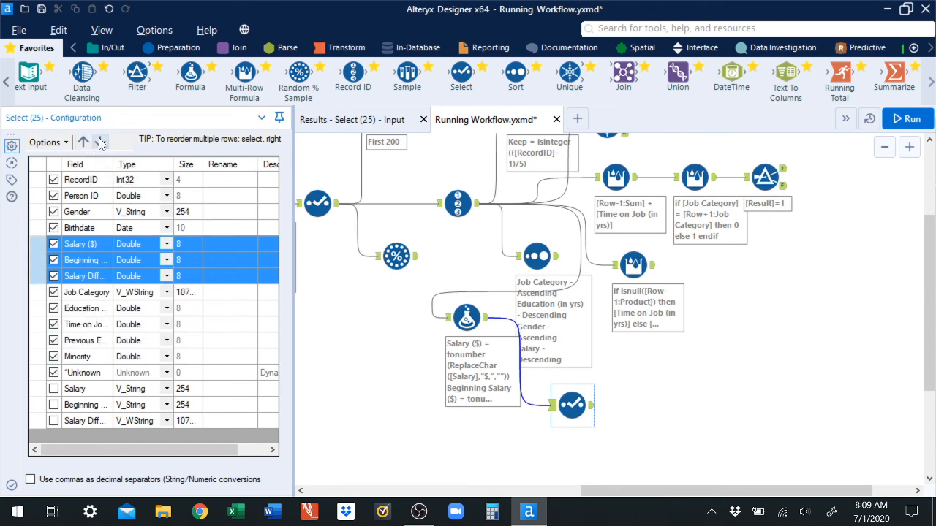
click(101, 143)
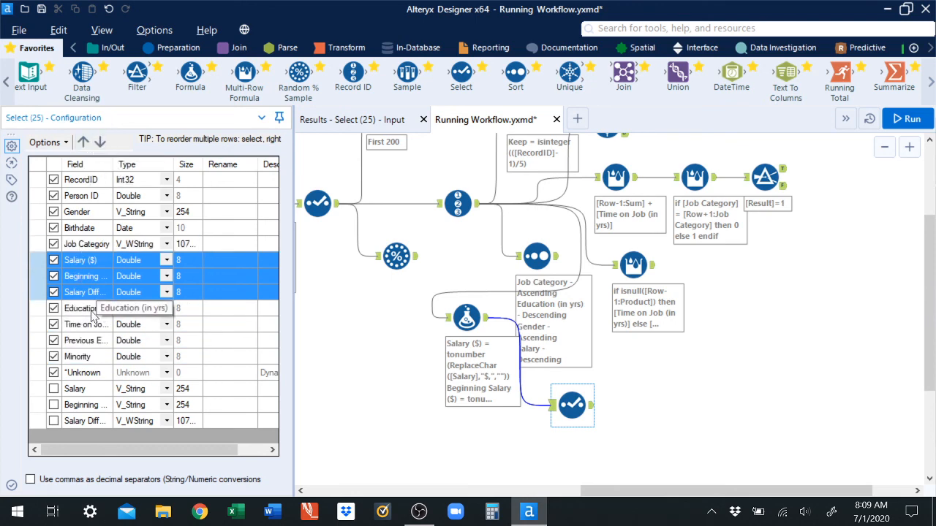
click(13, 484)
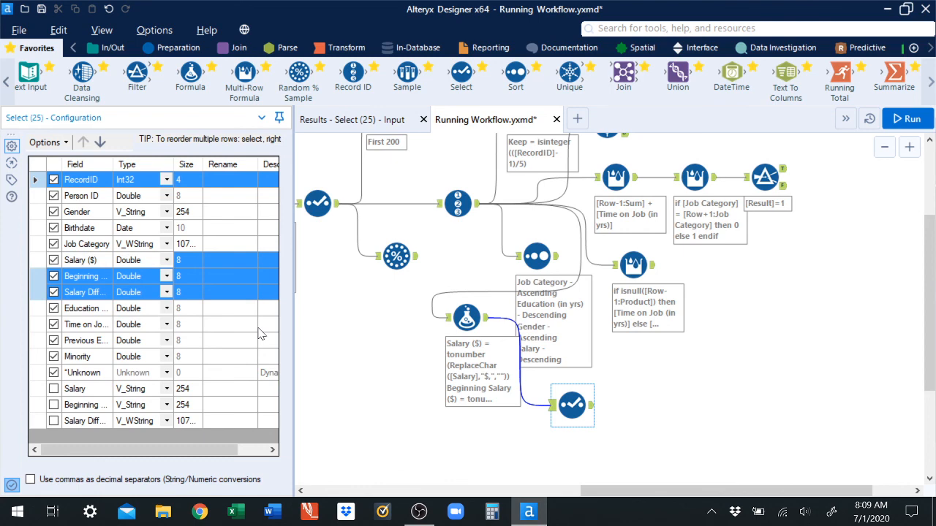
Step: Run the workflow and review the Select tool's output records
click(905, 118)
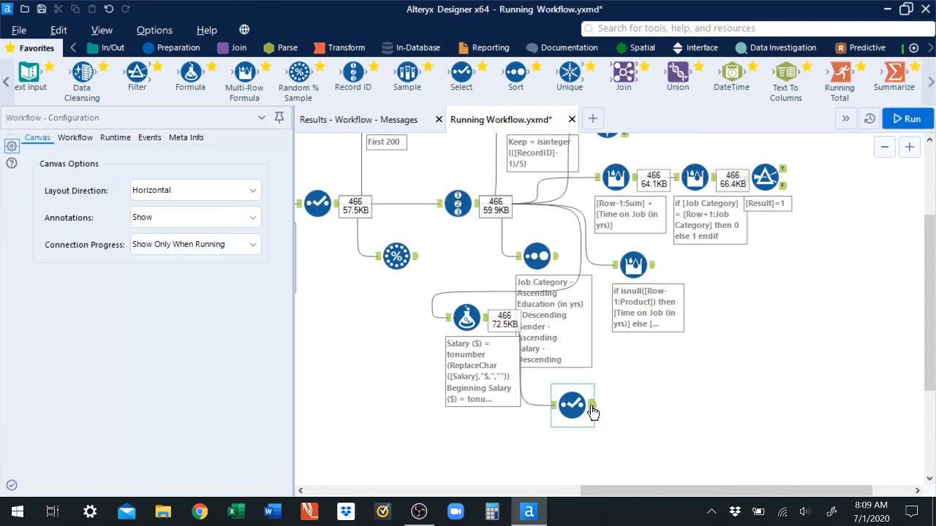
click(585, 407)
click(372, 123)
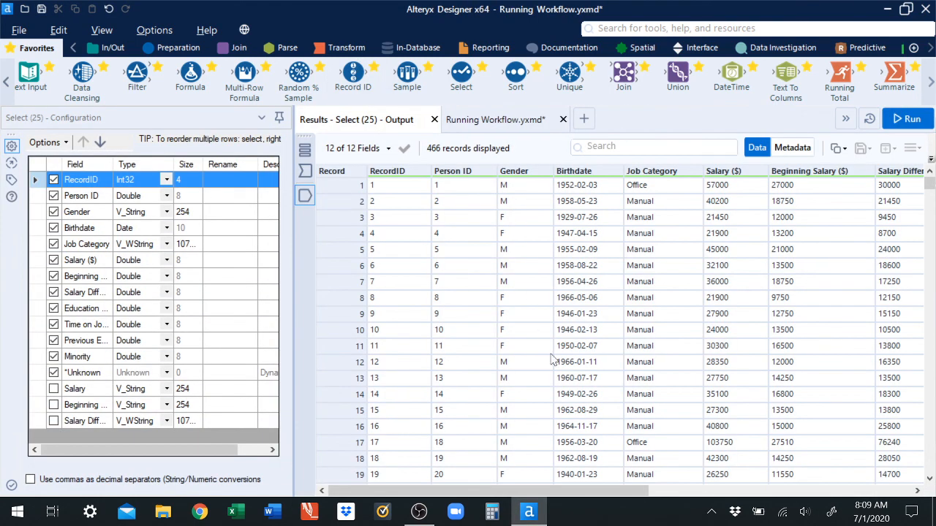
drag(541, 489, 628, 490)
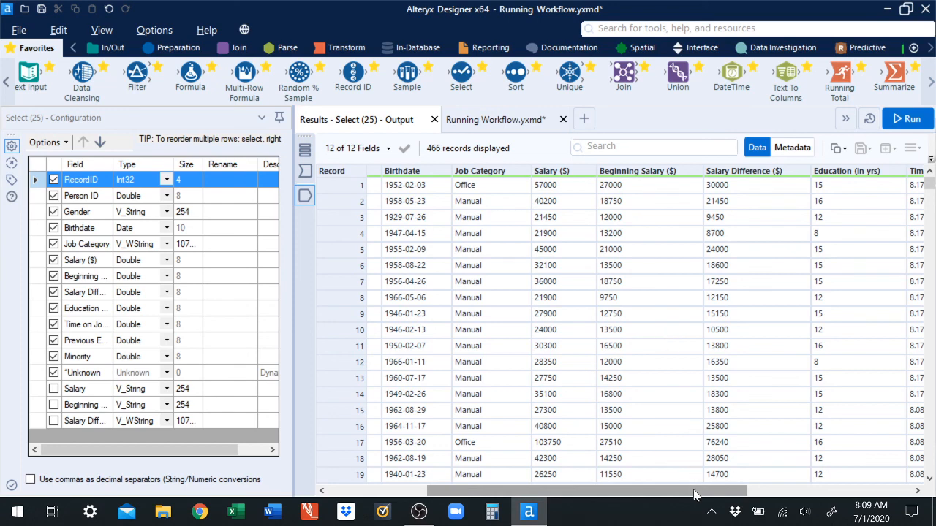
drag(695, 494, 901, 484)
drag(812, 490, 512, 504)
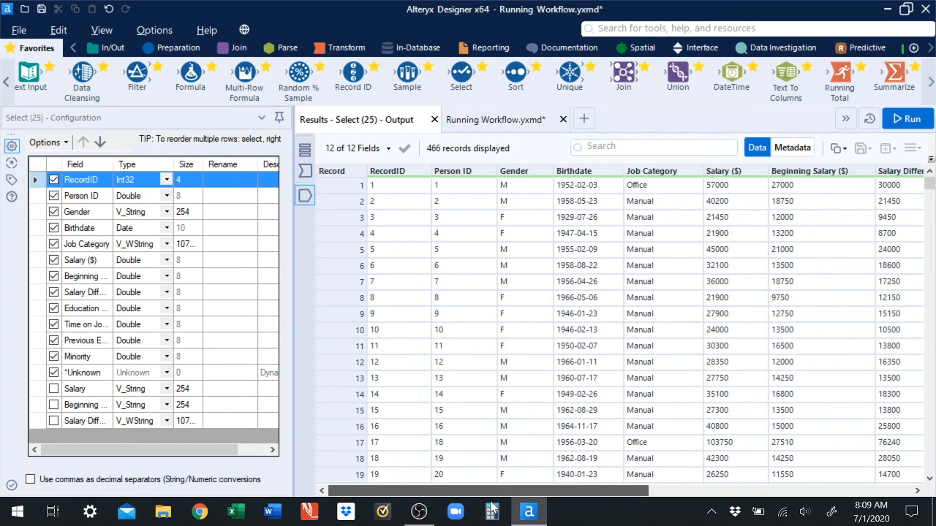
Step: Add a Running Total tool connected after the Select tool
click(511, 121)
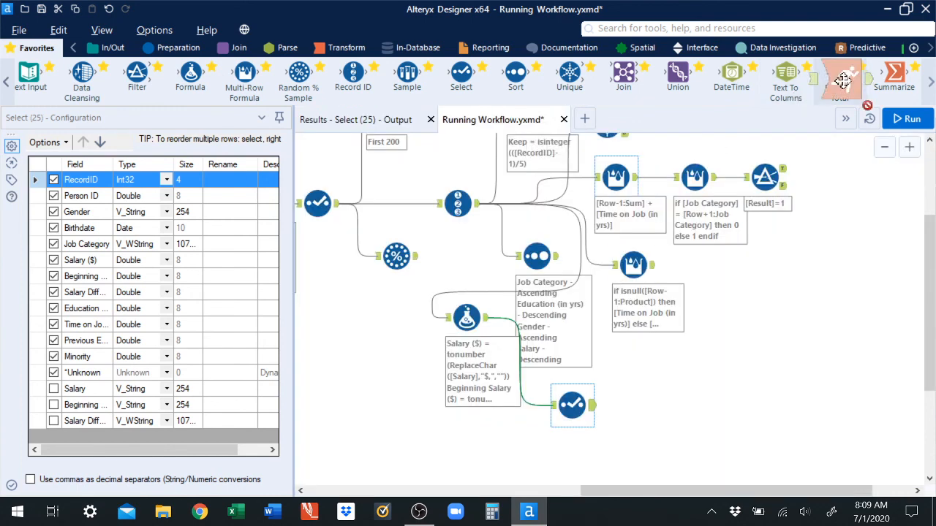
drag(837, 79, 643, 406)
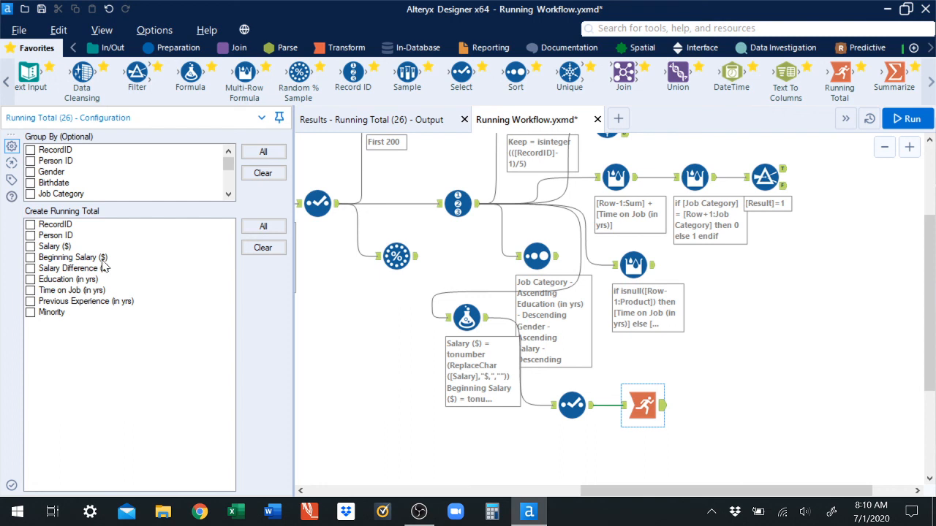
Step: Examine the existing Multi-Row Formula tool's configuration and its Sum output column
drag(929, 292, 929, 245)
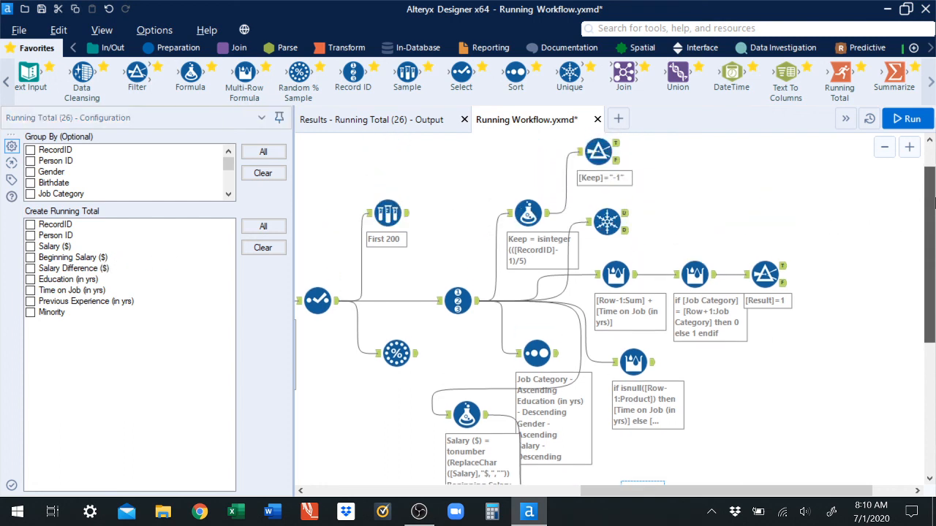
click(636, 278)
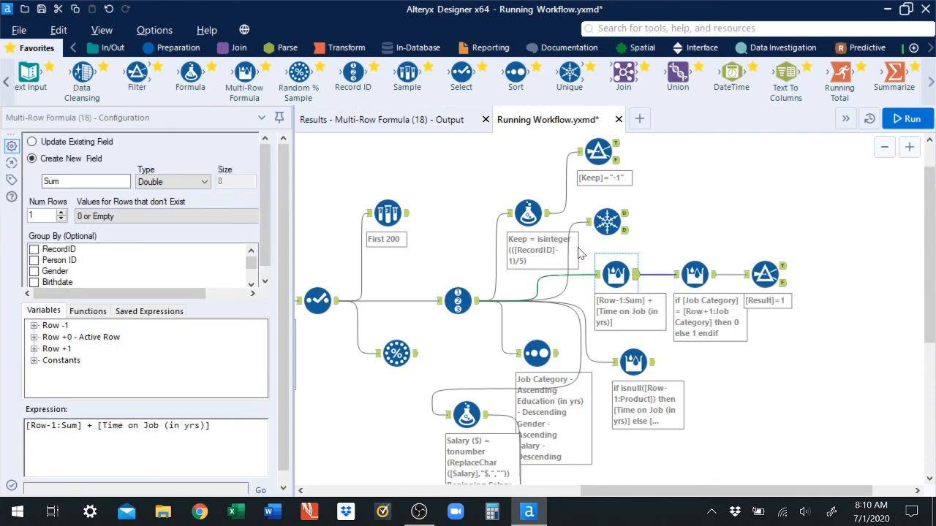
click(392, 127)
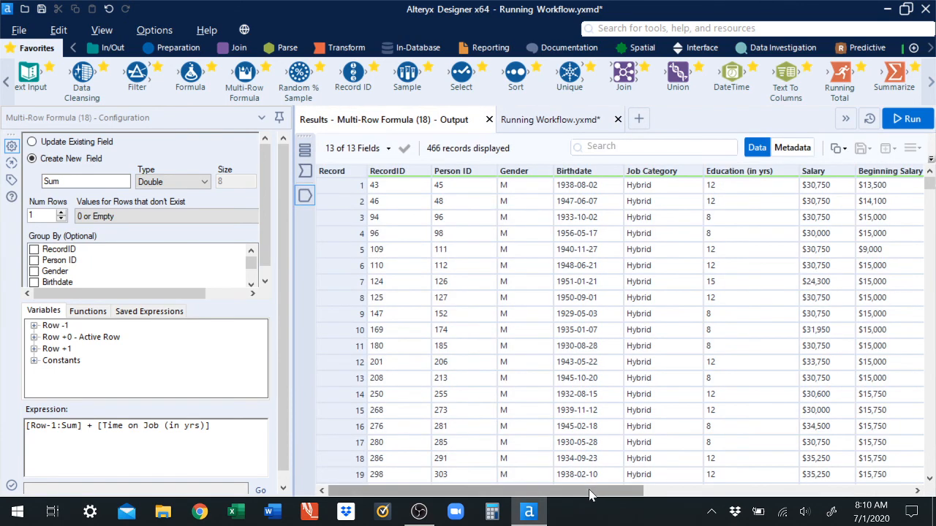
drag(591, 491, 881, 491)
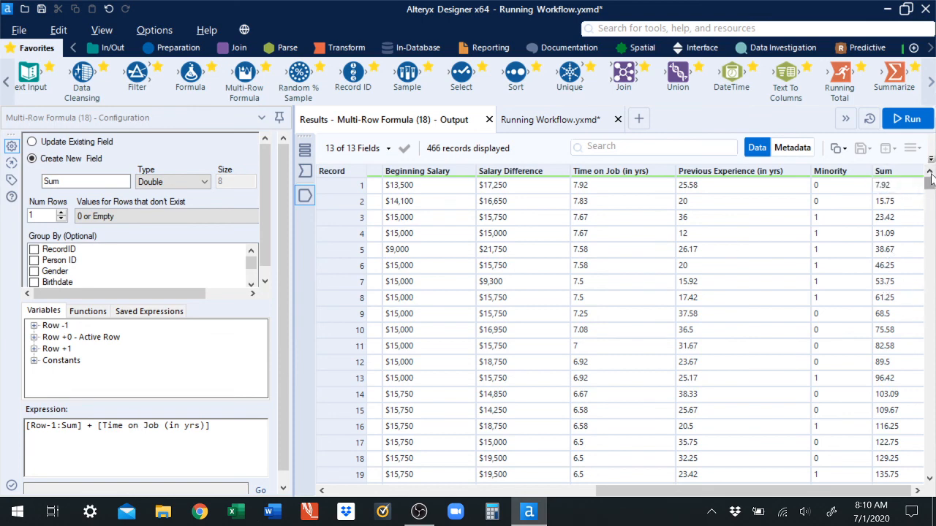
drag(931, 185, 930, 199)
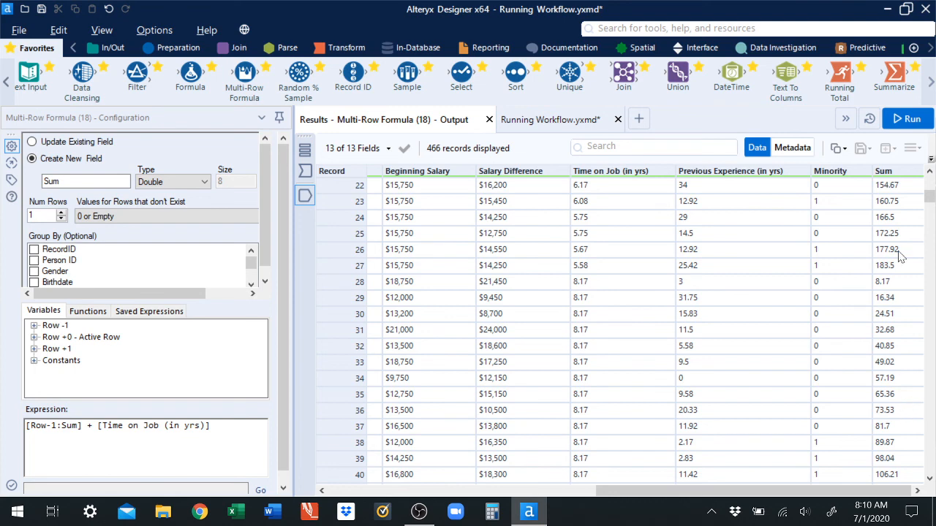
drag(729, 490, 514, 491)
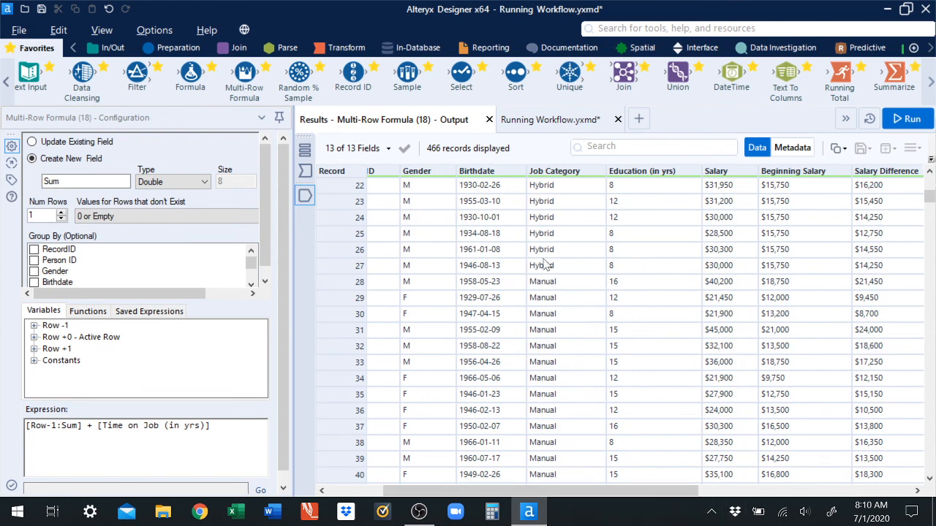
click(547, 120)
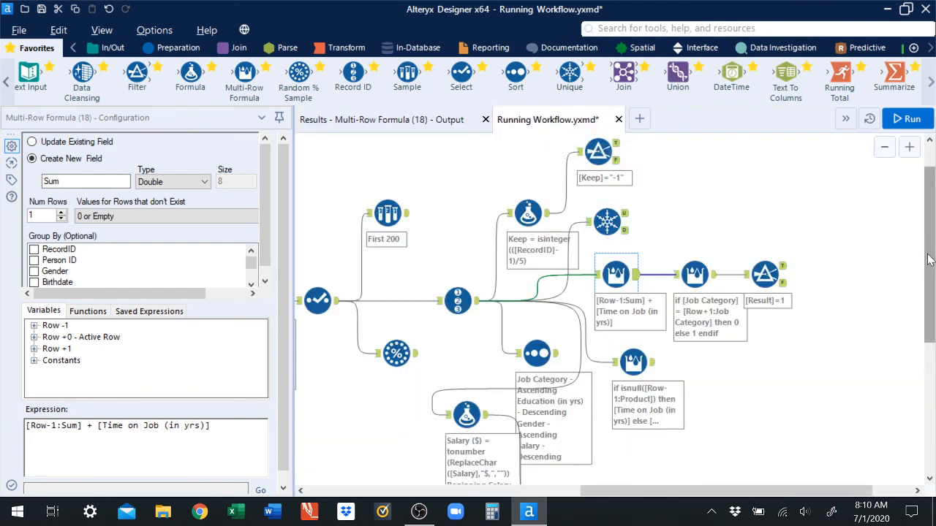
Step: Configure the Running Total tool to group by Job Category and total Time on Job (in yrs)
scroll(643, 335, down, 3)
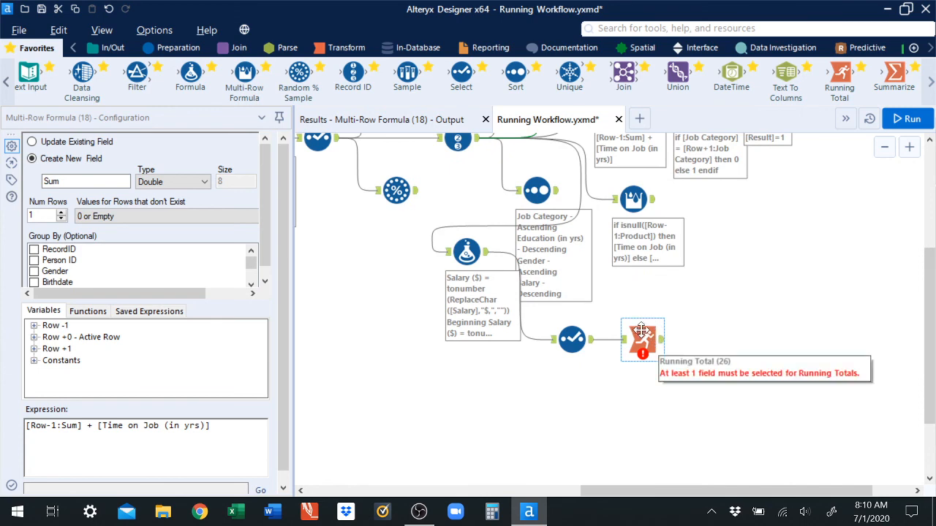
click(634, 324)
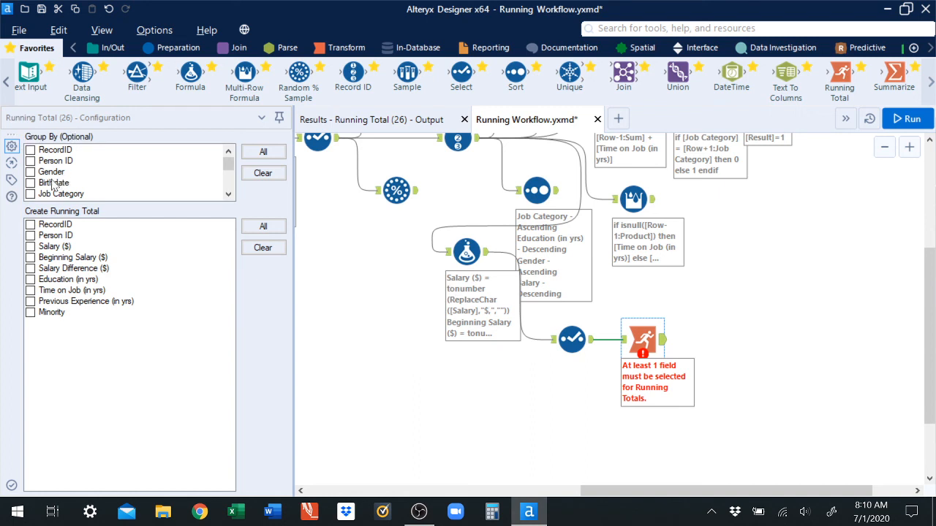
click(31, 194)
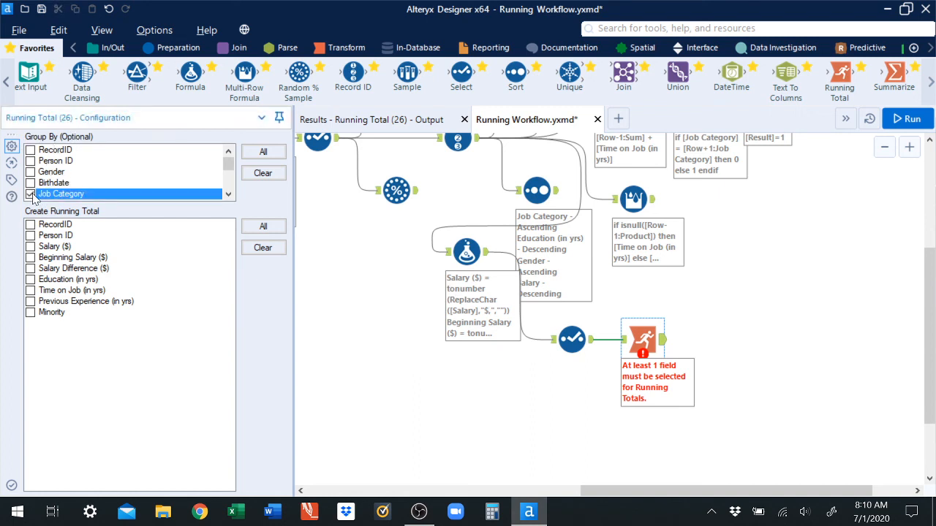
click(31, 291)
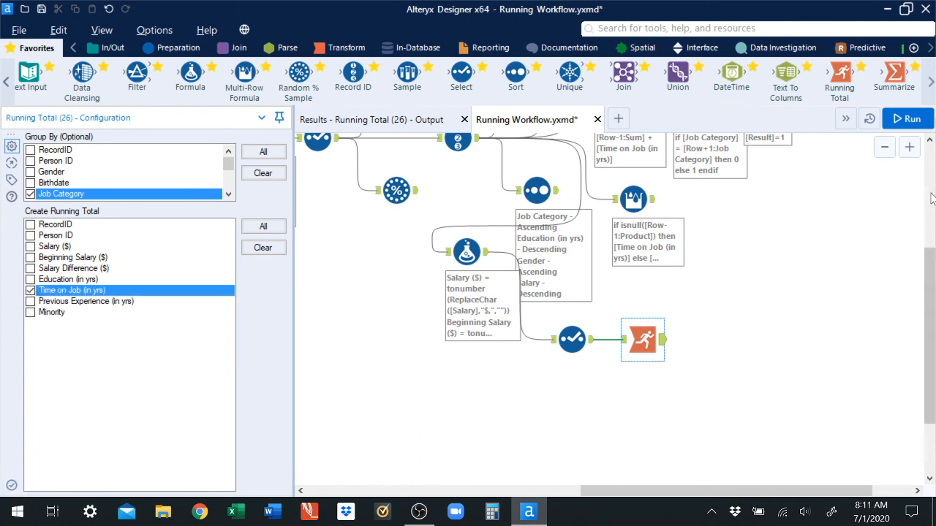
Step: Run the workflow and review the Running Total tool's output columns
click(907, 124)
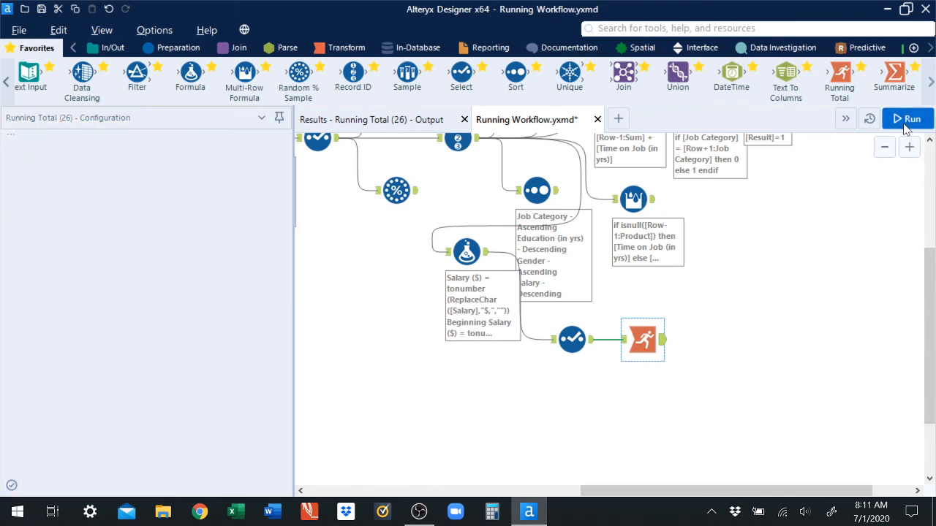
click(663, 342)
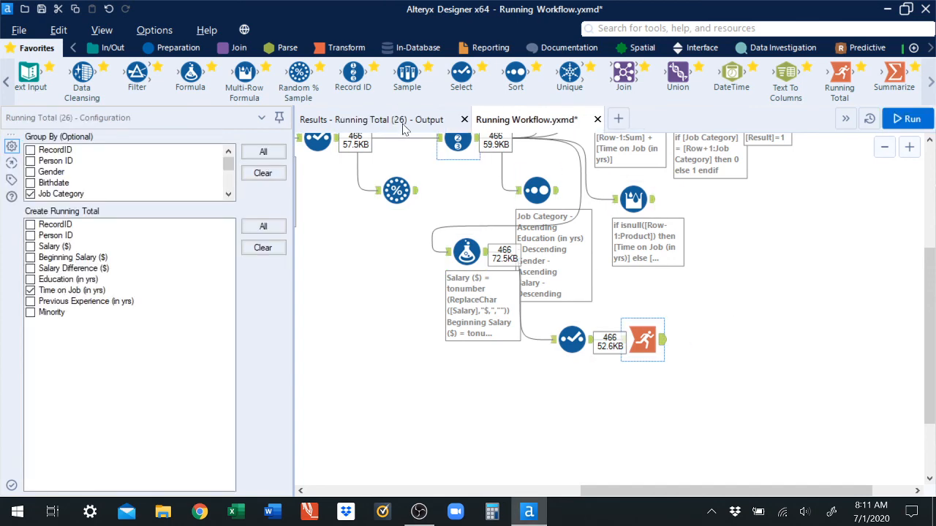
drag(599, 491, 899, 491)
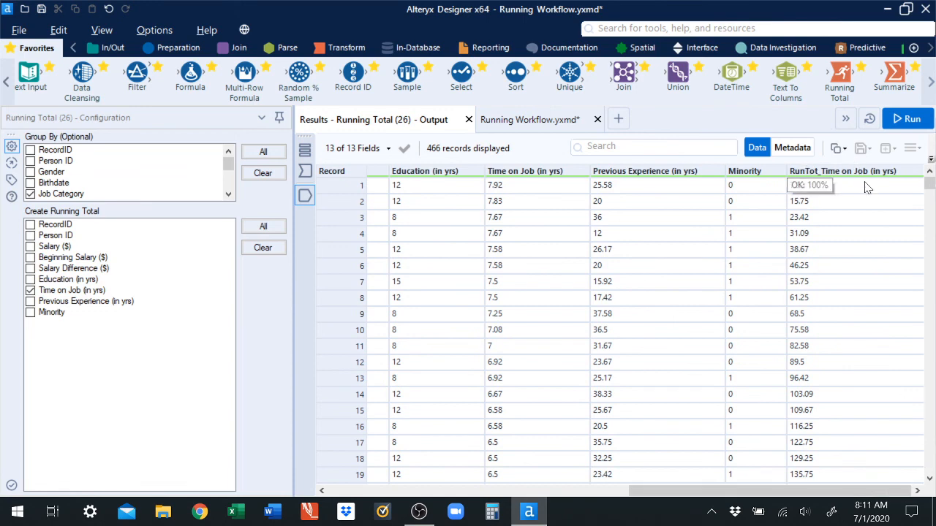
Step: Examine the Time on Job running total values, especially where the job category changes
click(821, 190)
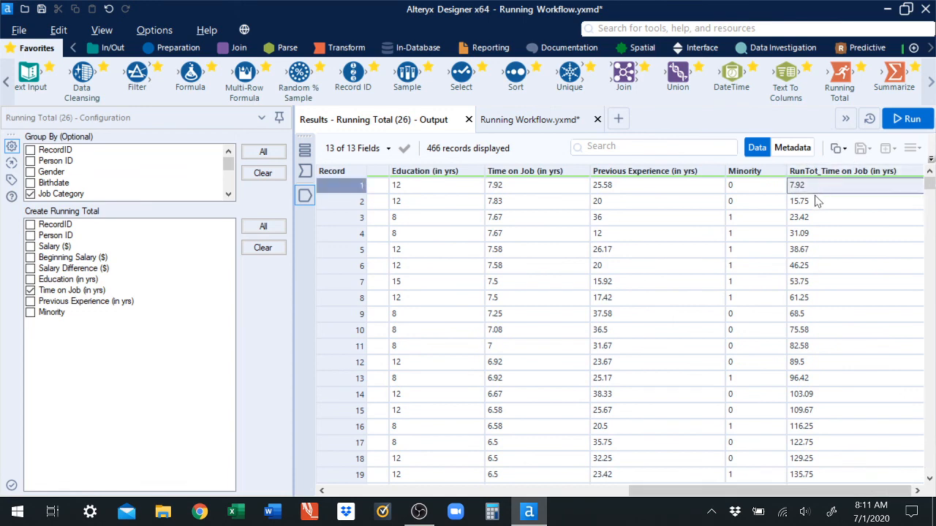
click(817, 203)
click(817, 220)
click(837, 233)
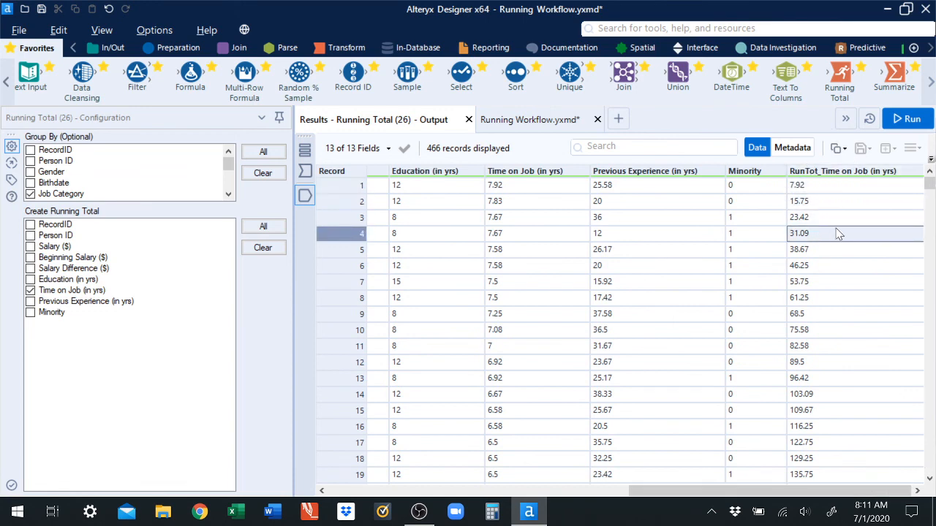
scroll(892, 300, down, 3)
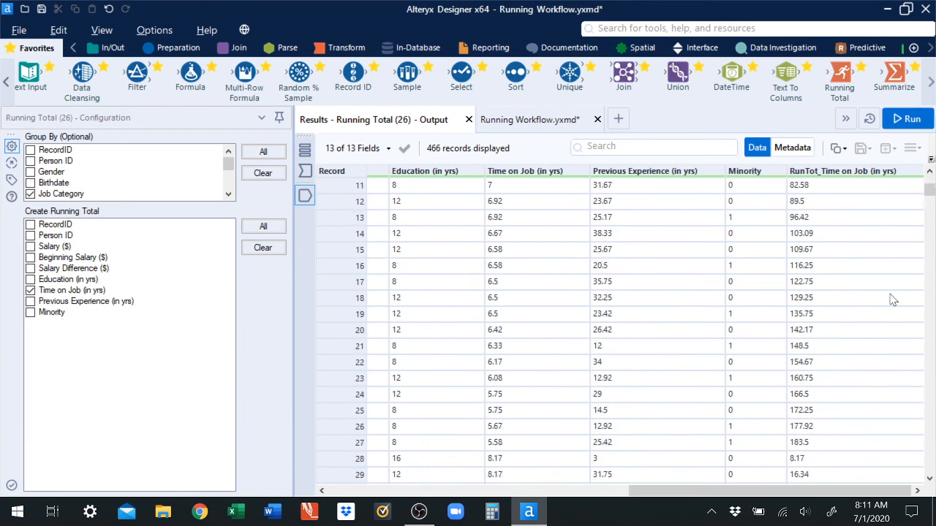
click(800, 445)
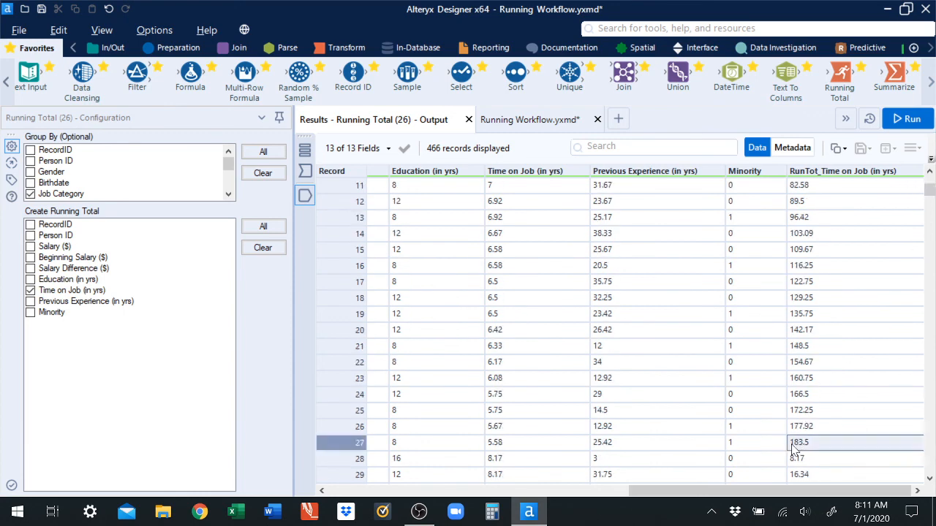
click(797, 459)
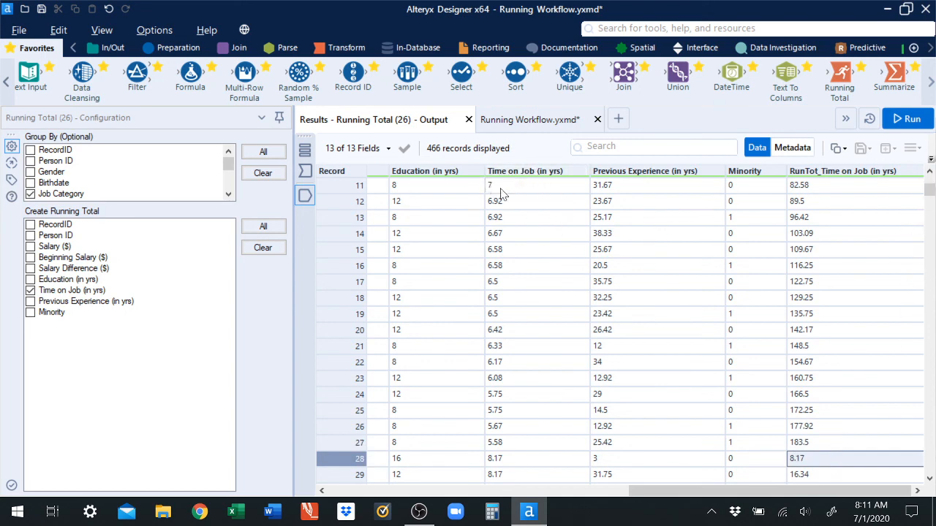
Step: Add Beginning Salary ($) to the running totals alongside Time on Job (in yrs) and run the workflow
click(538, 121)
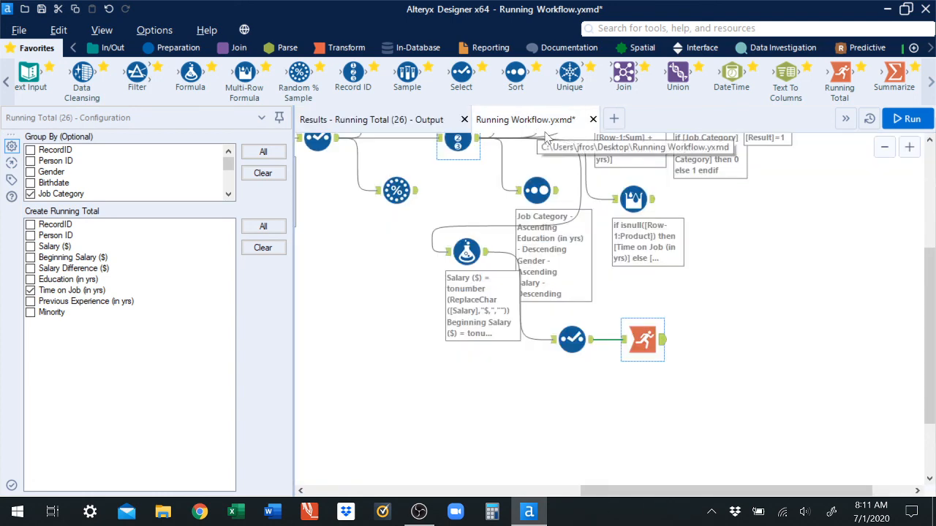
click(29, 293)
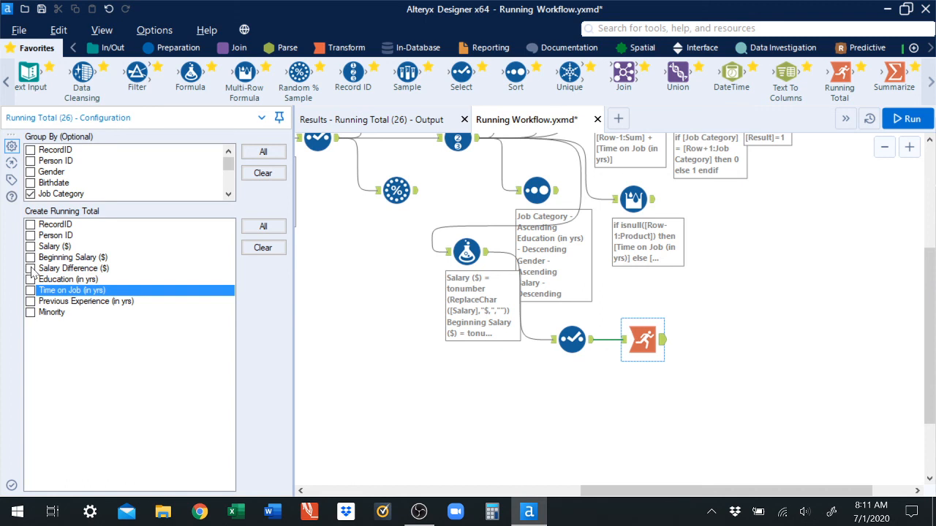
click(30, 258)
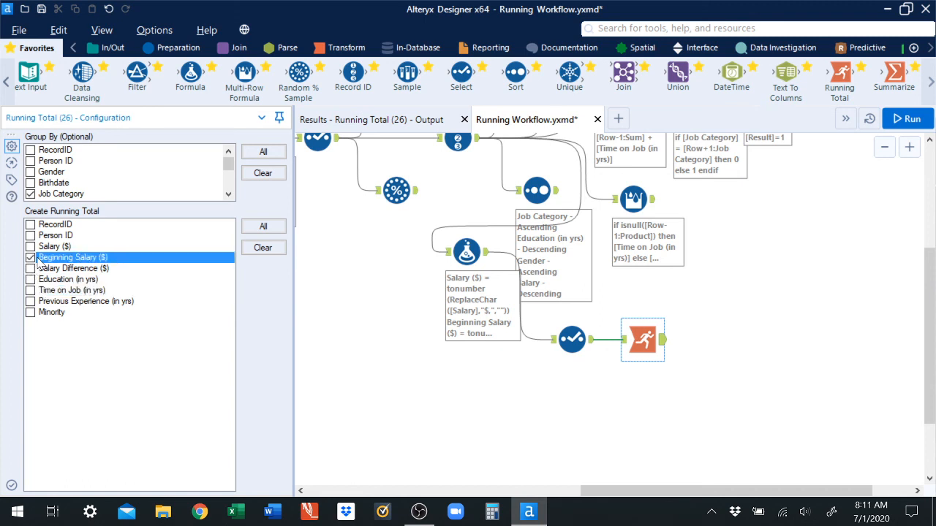
click(30, 291)
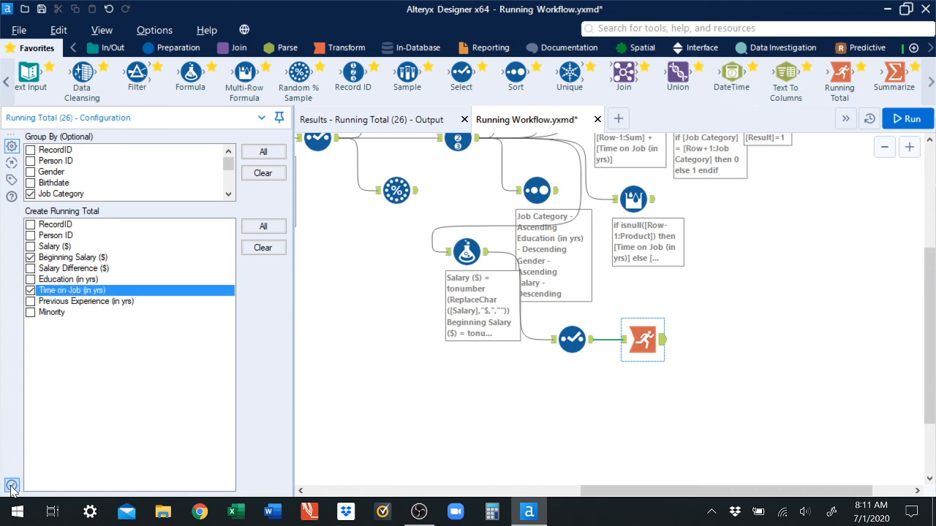
click(907, 117)
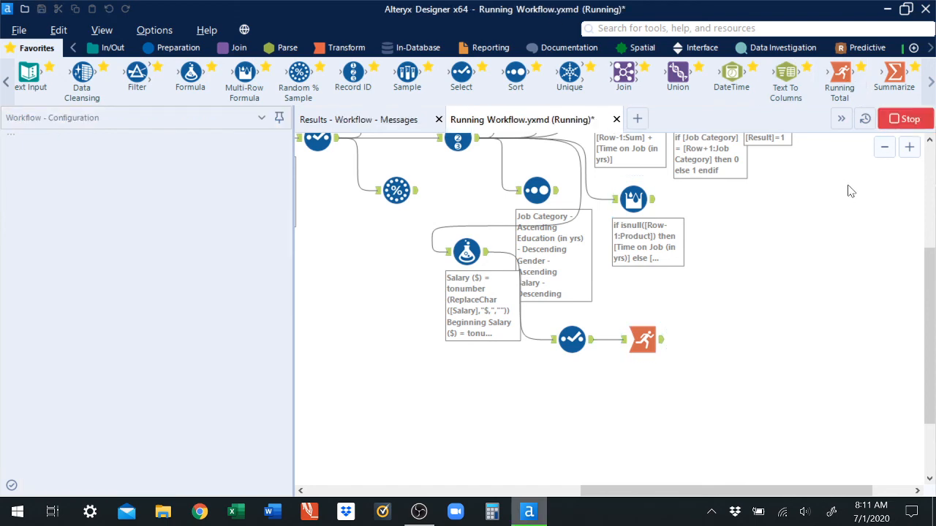
Step: Review the Running Total output for Beginning Salary and Time on Job across job category boundaries
click(645, 341)
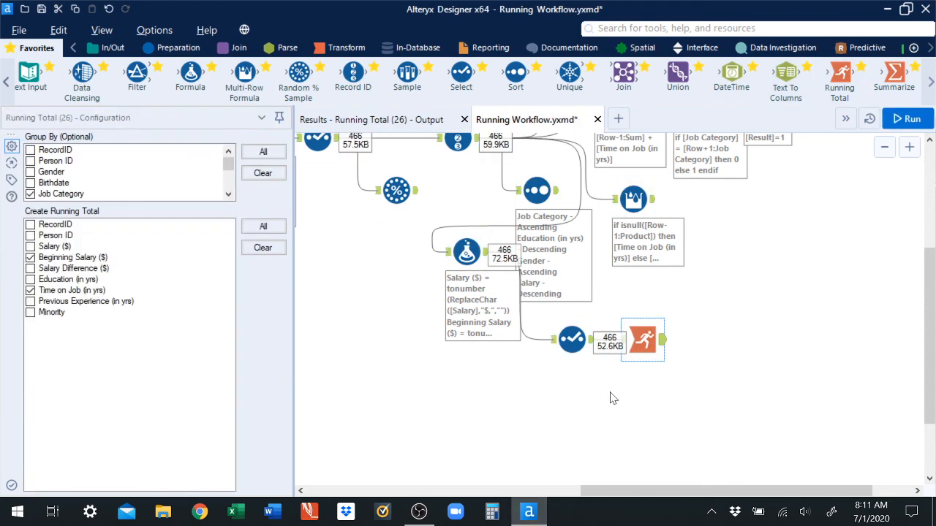
click(391, 119)
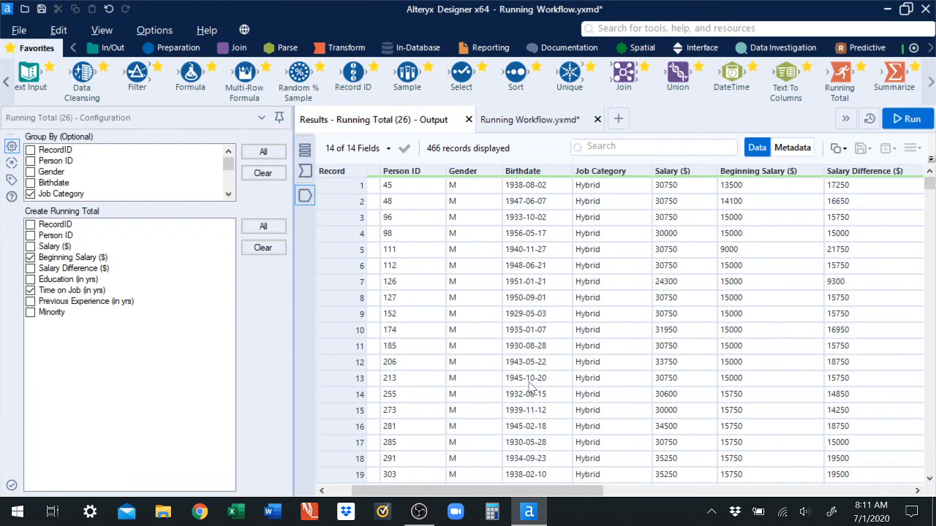
drag(562, 494, 871, 438)
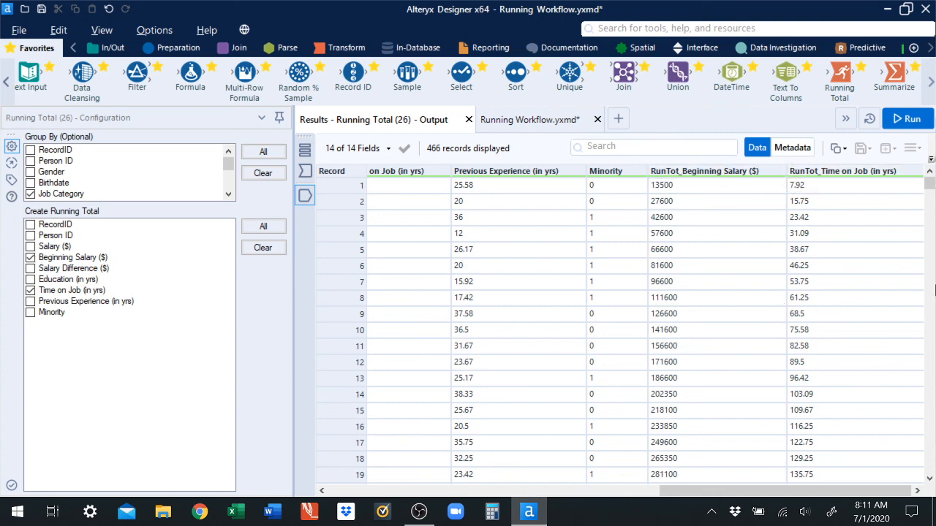
drag(929, 183, 934, 189)
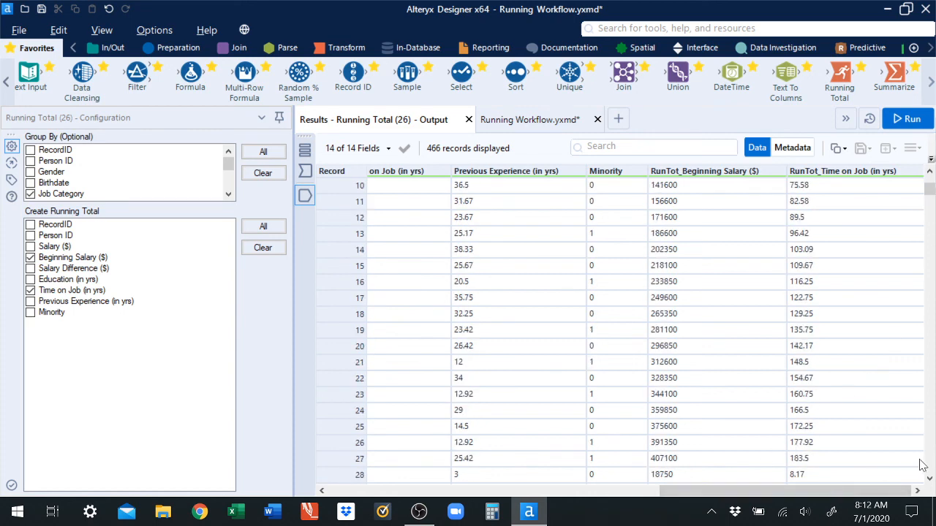
double_click(930, 481)
click(930, 480)
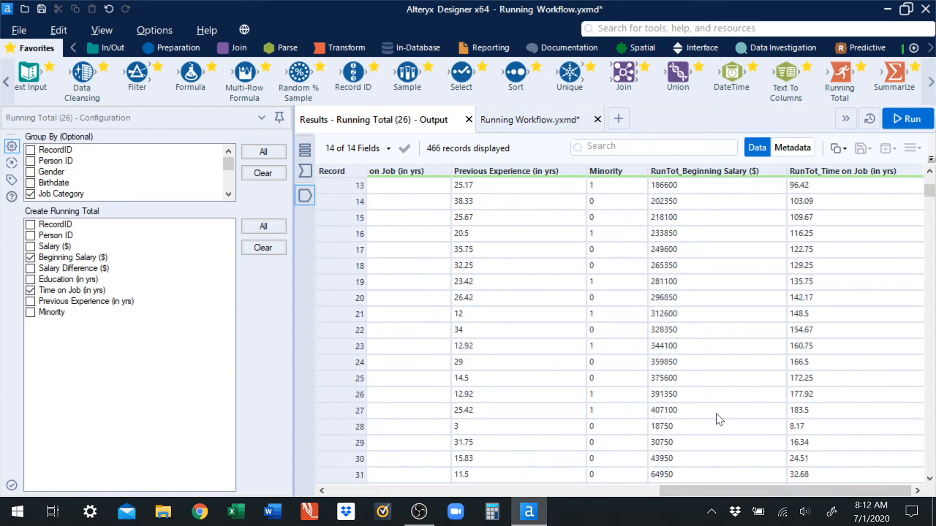
click(693, 415)
click(807, 409)
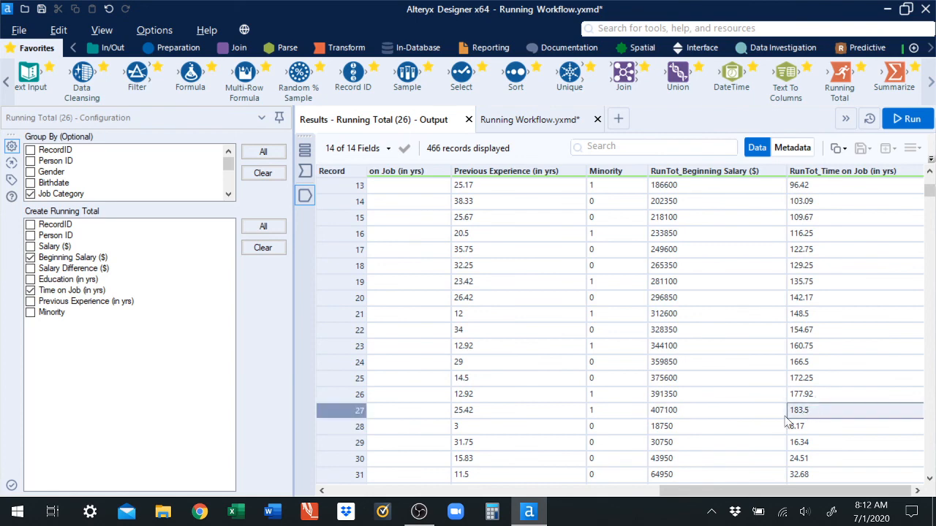
click(688, 429)
click(795, 426)
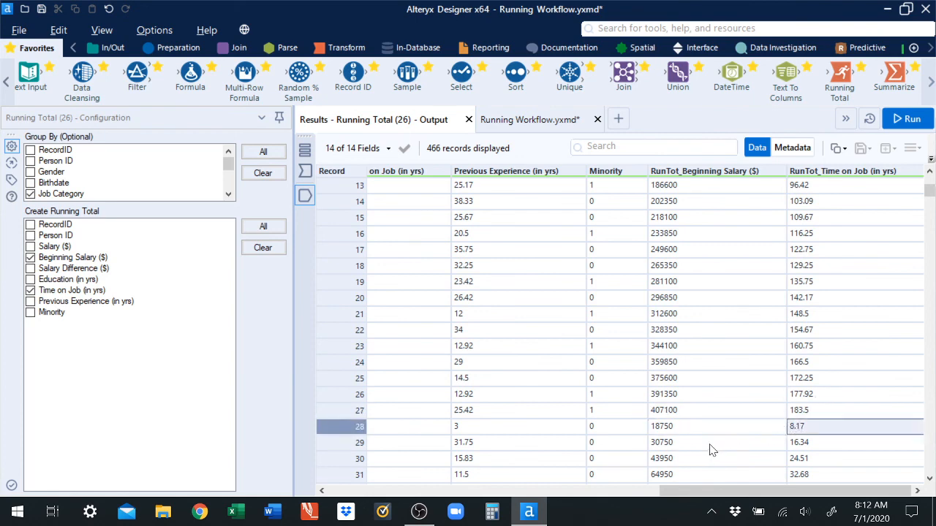
drag(720, 488, 457, 511)
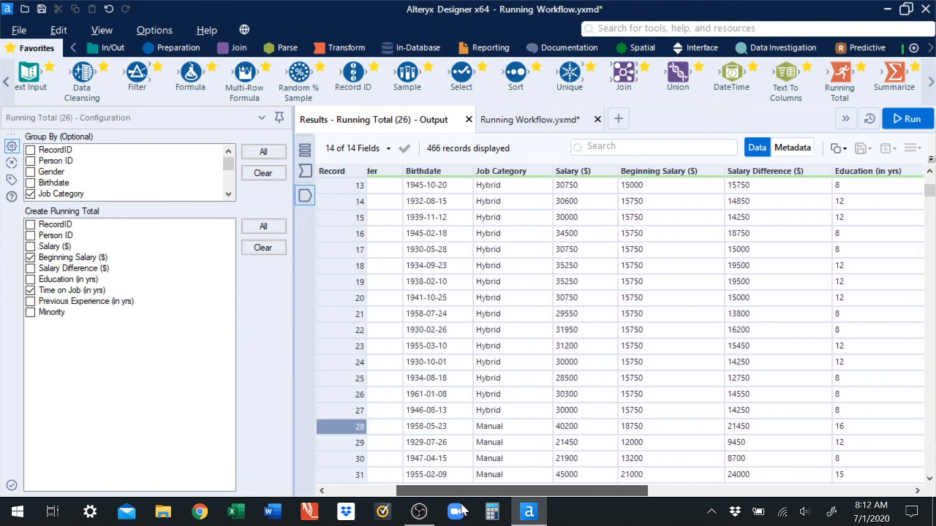
click(512, 412)
click(510, 426)
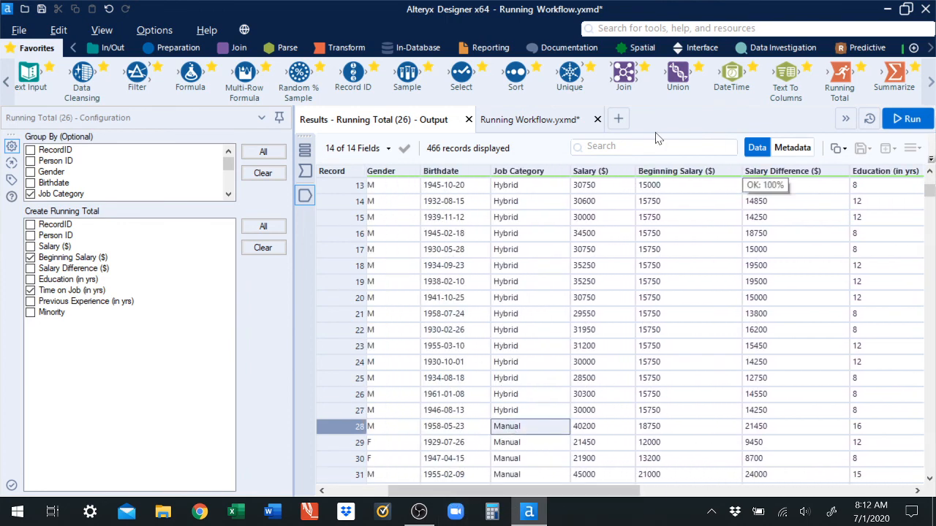
Step: Add a Summarize tool after the Select tool, grouping by Job Category with a Count, and run the workflow
click(527, 119)
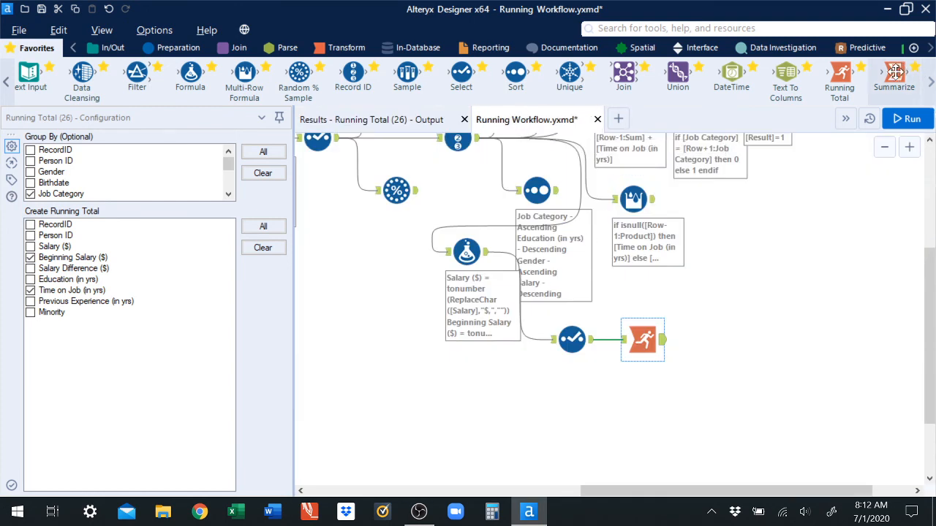
drag(895, 72, 623, 388)
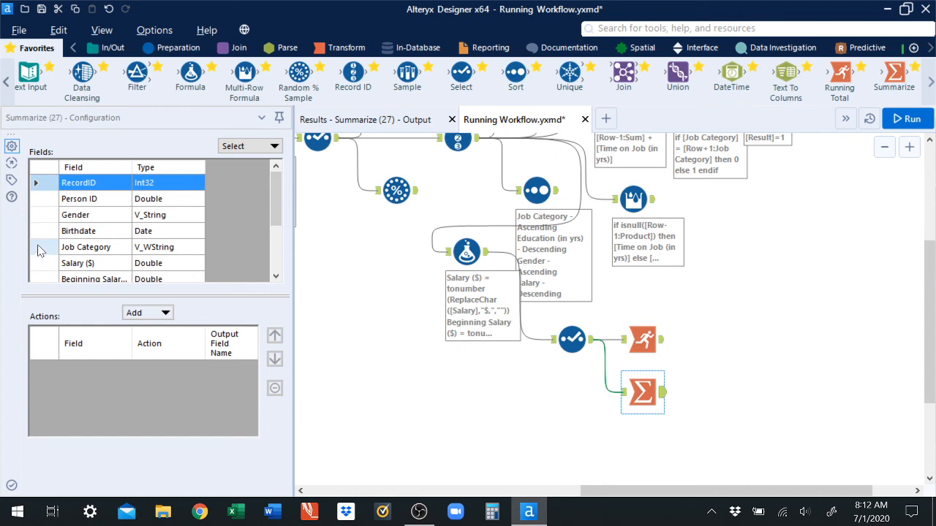
click(73, 250)
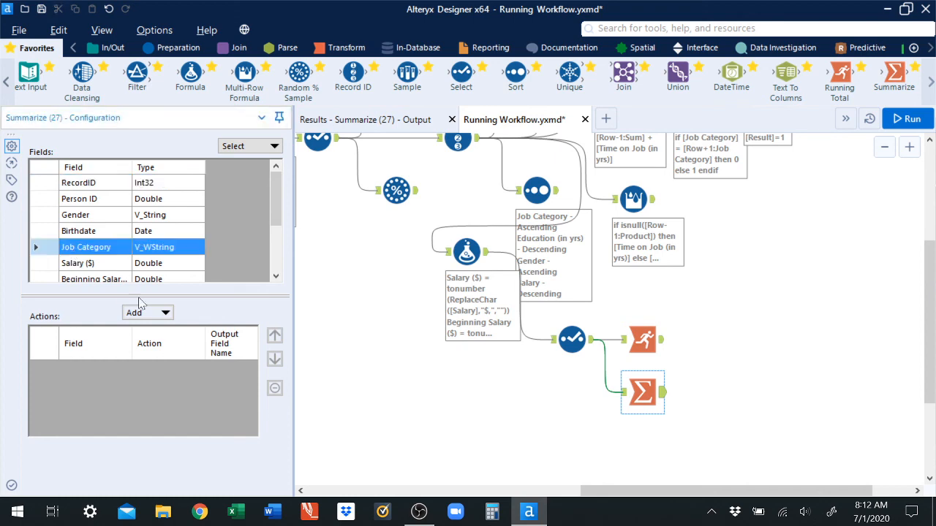
click(166, 313)
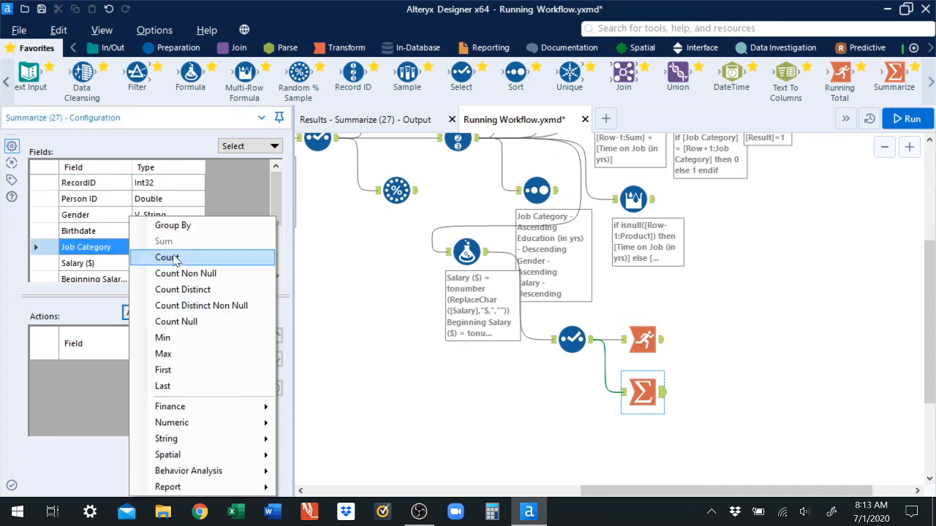
click(173, 227)
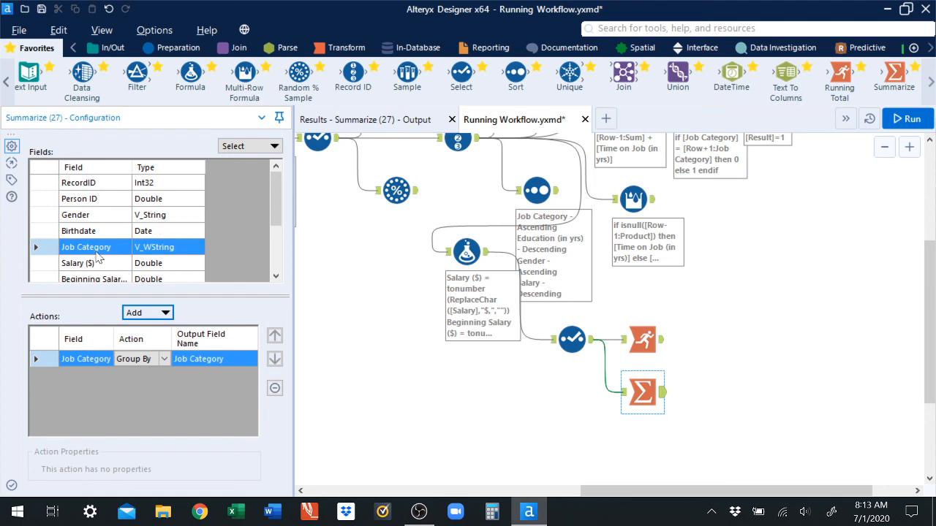
click(147, 312)
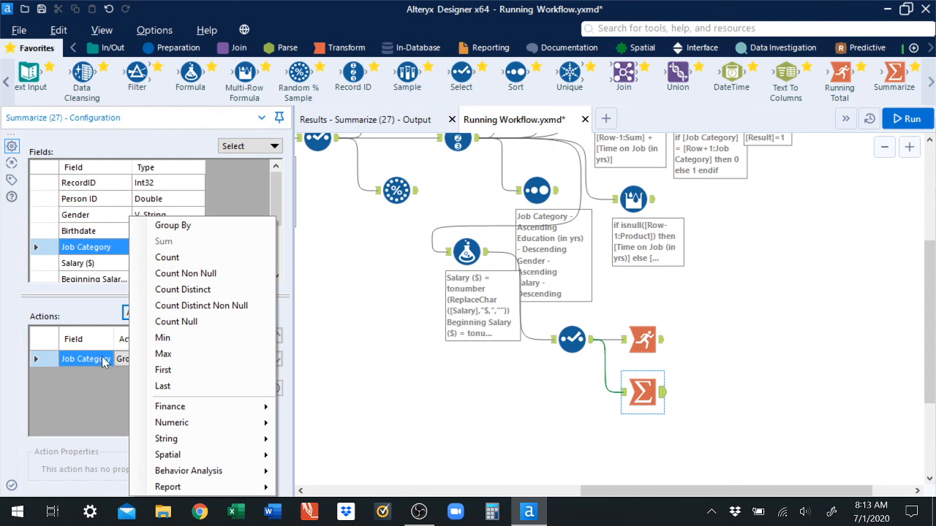
click(176, 260)
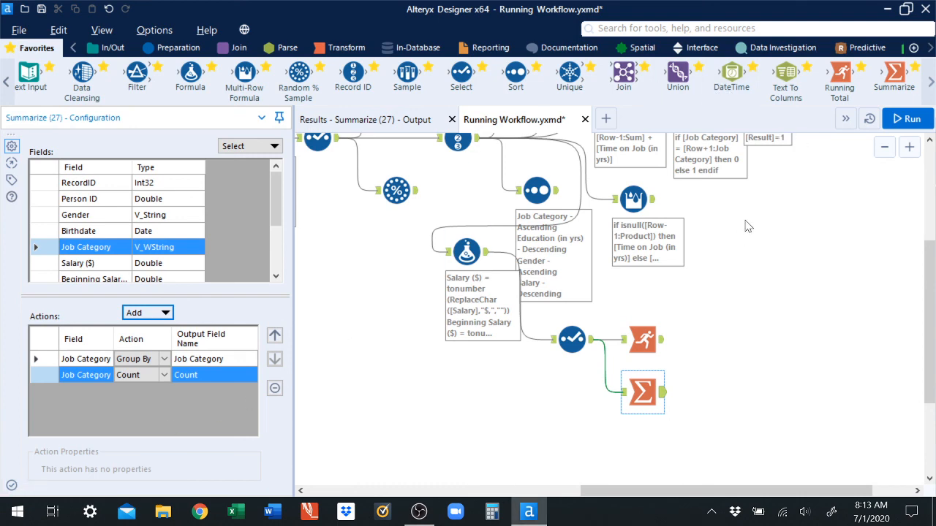
click(902, 123)
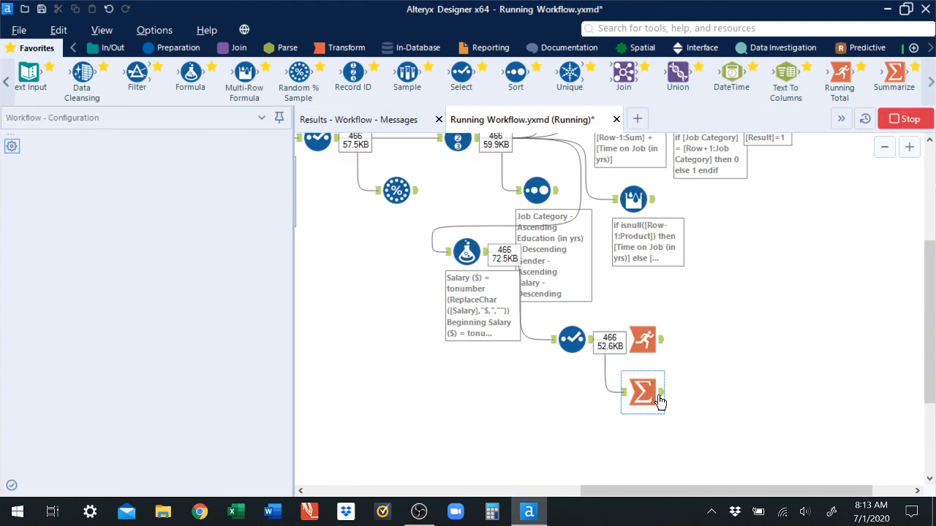
Step: Review the Summarize tool's count output per job category
click(655, 396)
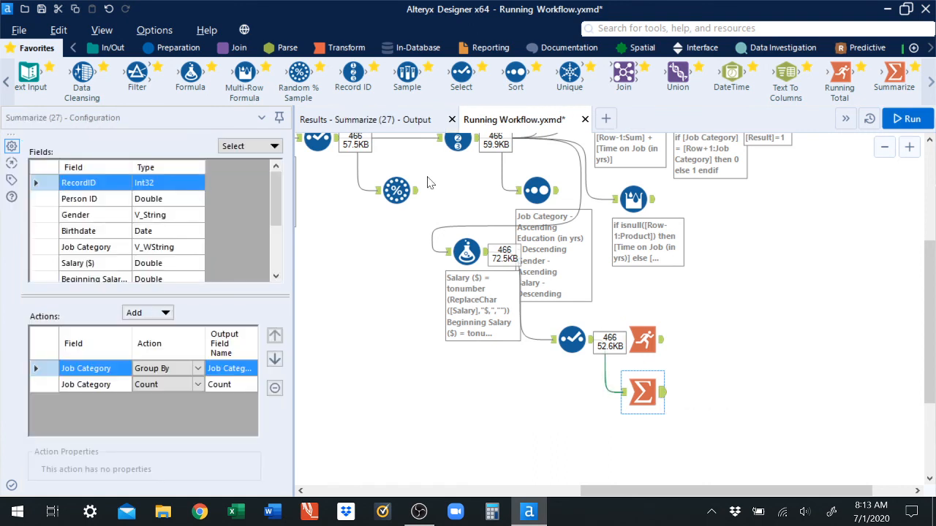
click(393, 124)
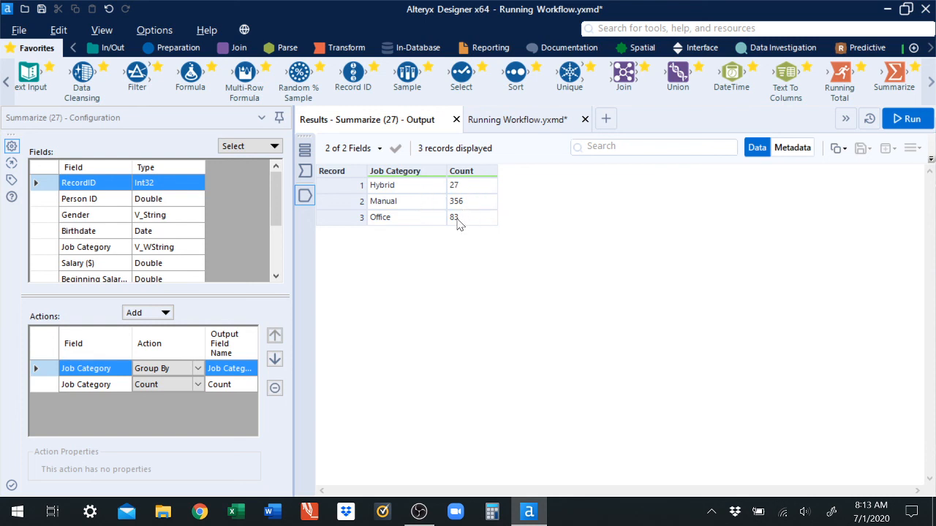
click(516, 119)
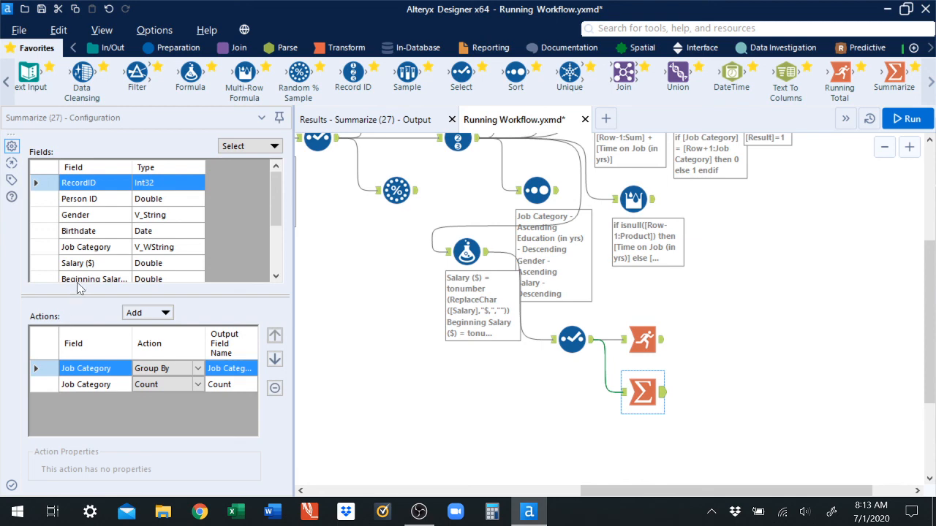
Step: Add an Average action on Salary ($) to the Summarize tool's configuration
drag(277, 216, 276, 227)
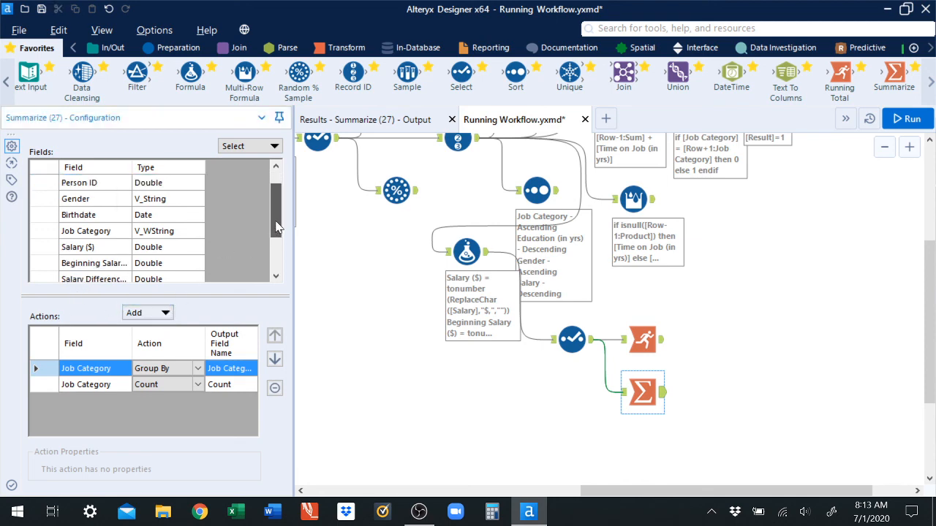
click(54, 248)
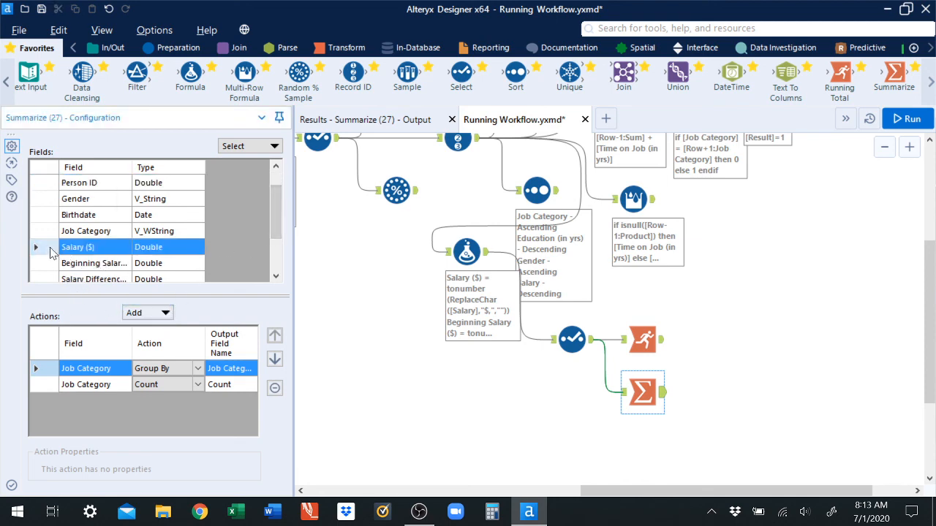
click(165, 315)
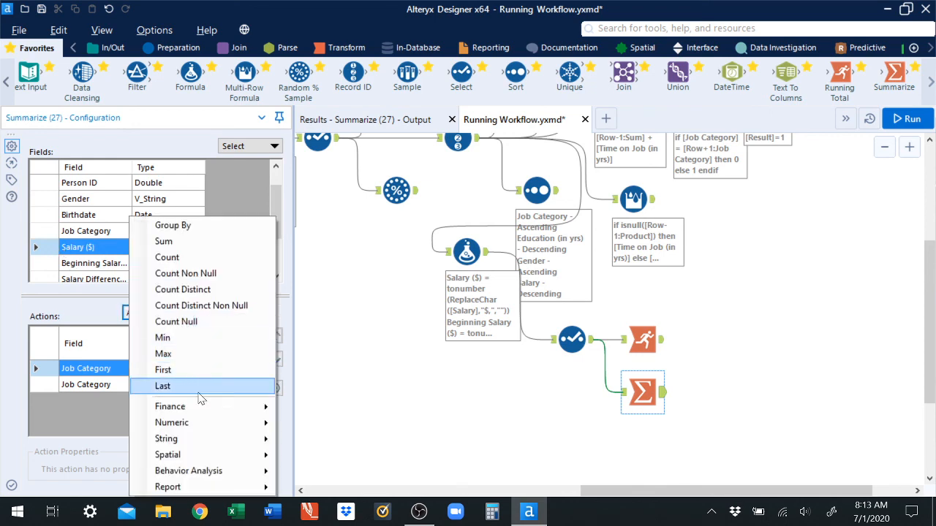
mouse_move(197, 427)
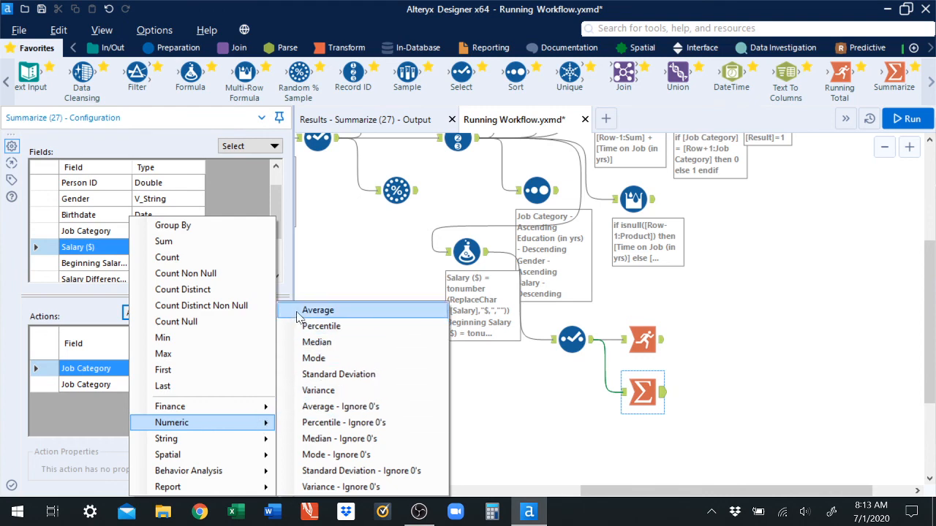
click(51, 251)
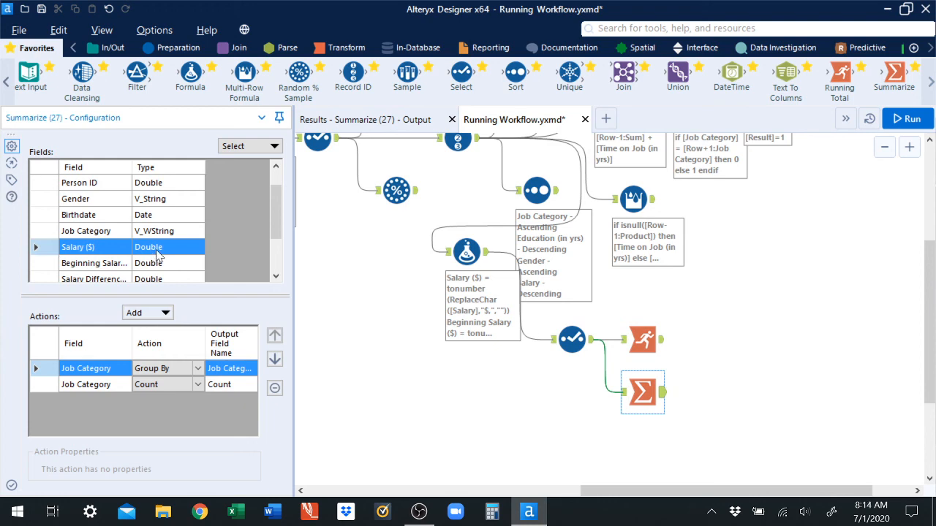
click(172, 316)
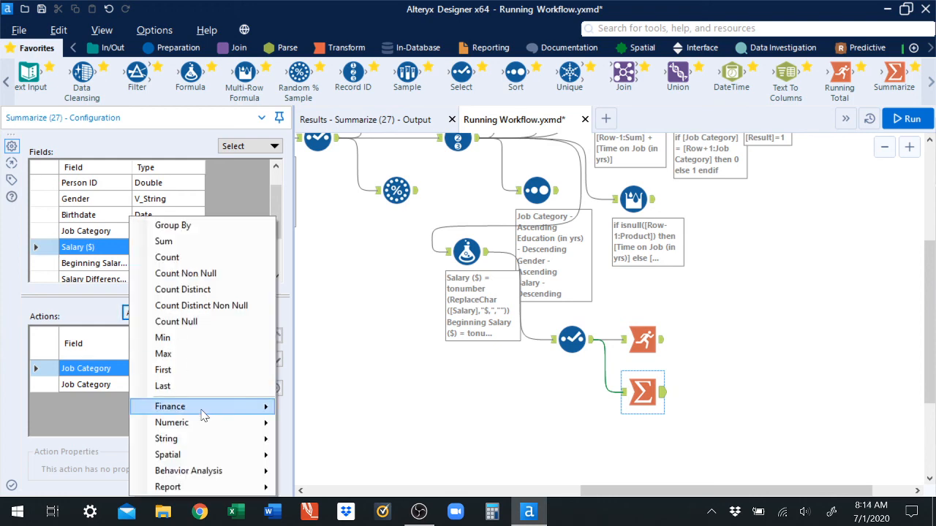
mouse_move(233, 427)
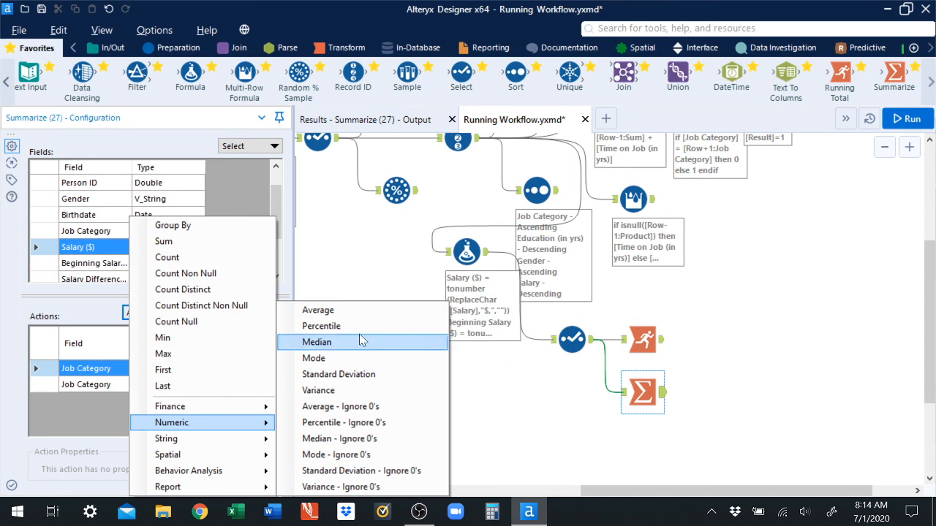
click(318, 310)
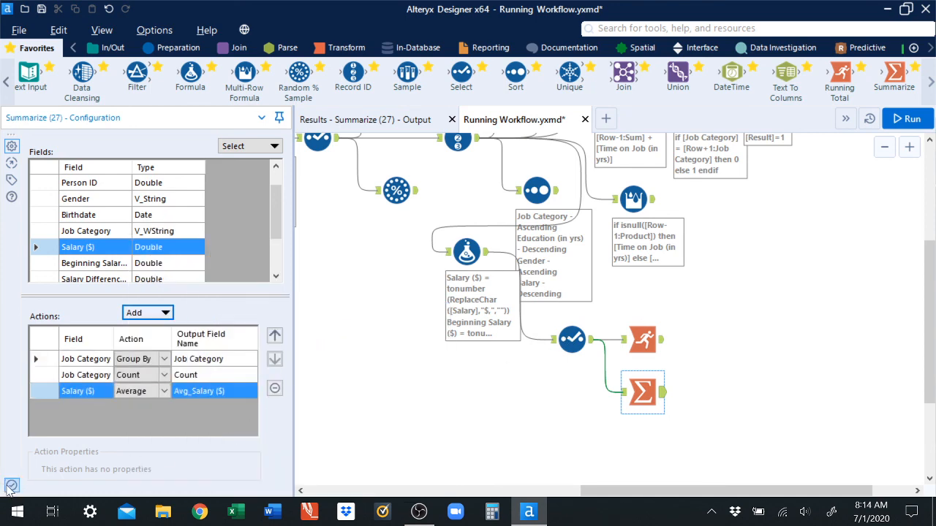
Step: Run the workflow and open the Summarize tool's output results
click(907, 119)
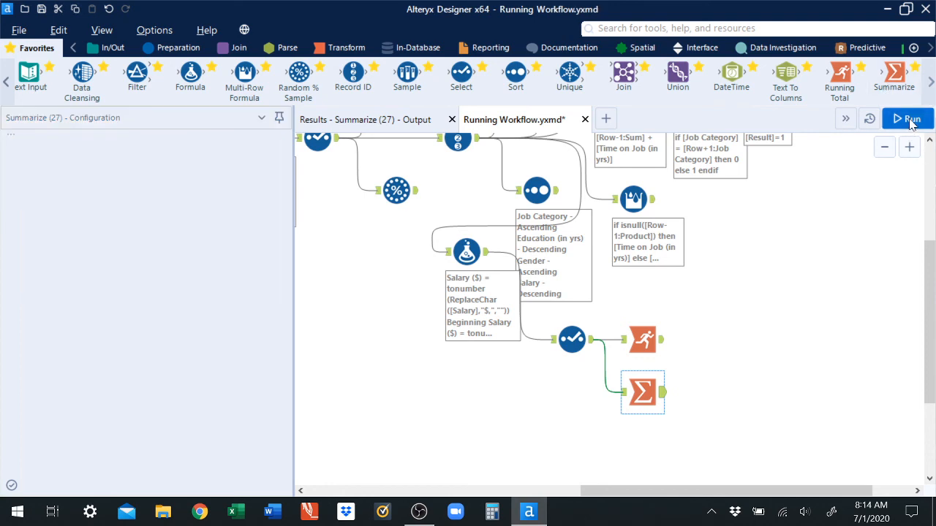
click(382, 121)
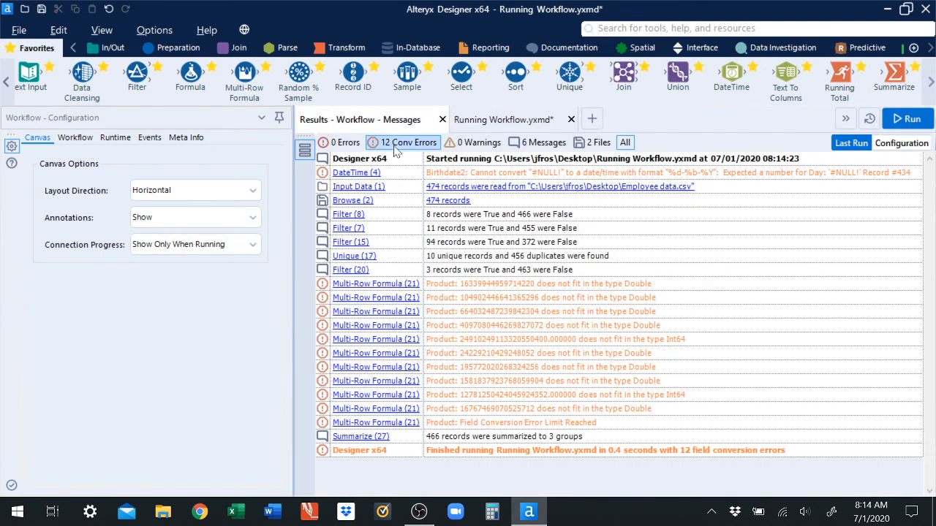
click(456, 124)
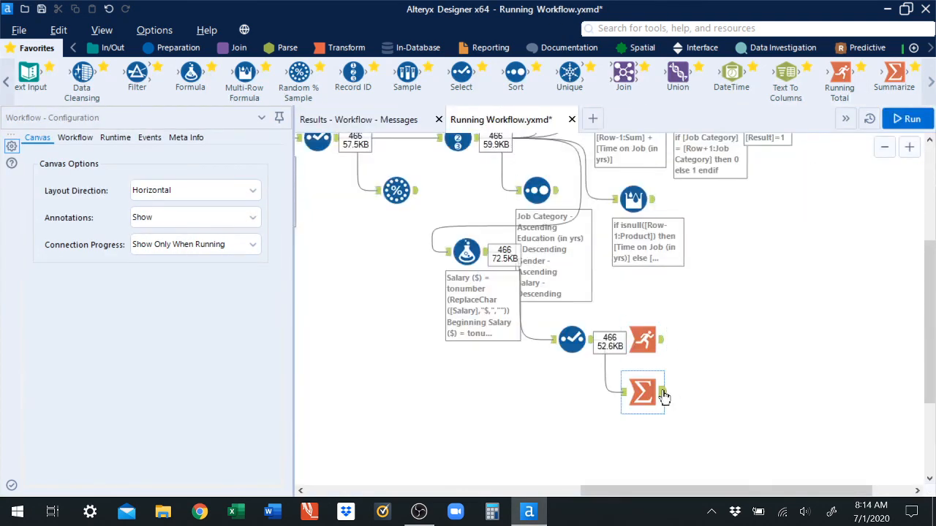
click(387, 121)
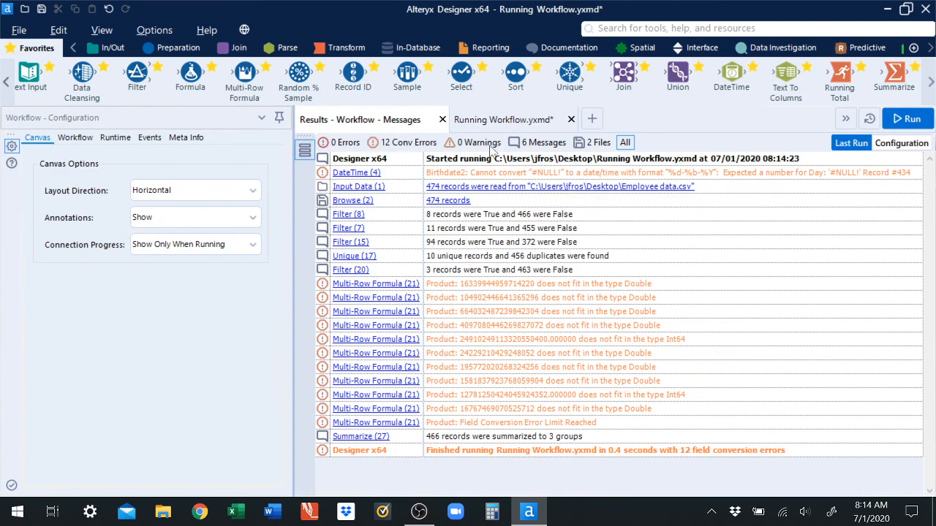
click(463, 124)
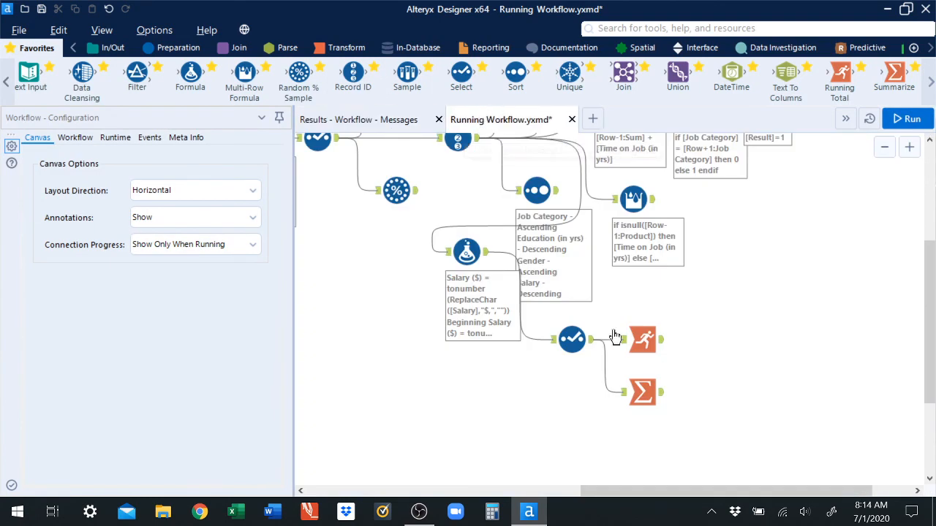
click(664, 399)
click(386, 122)
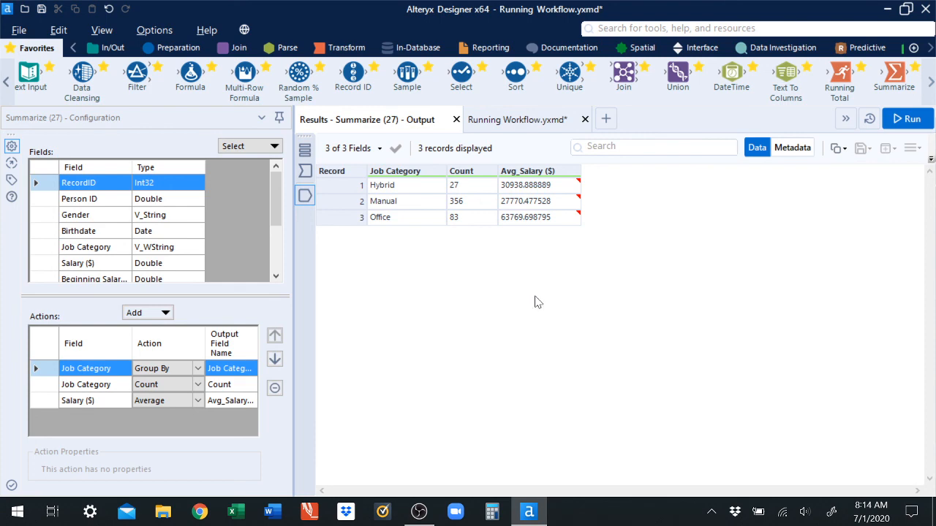
Step: Add Gender as a Group By field in the Summarize tool and move it up to follow Job Category
click(522, 123)
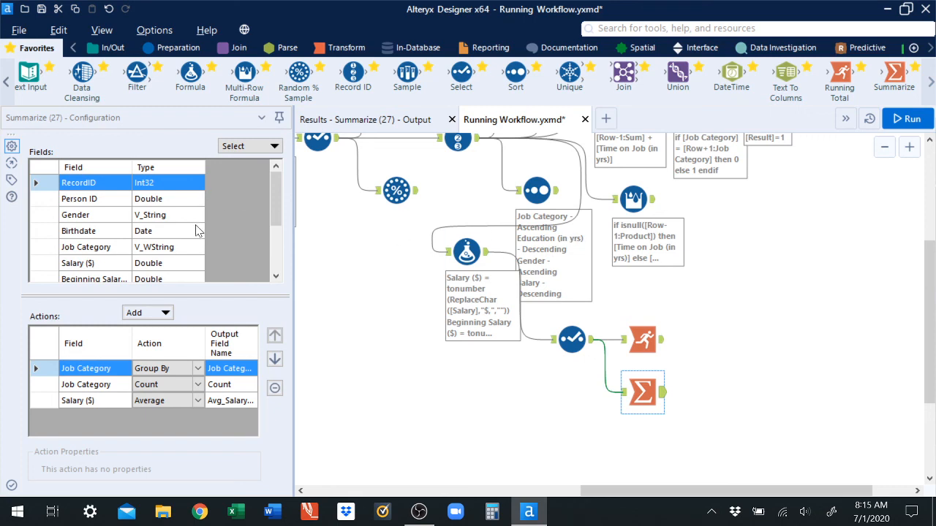
click(167, 316)
click(110, 313)
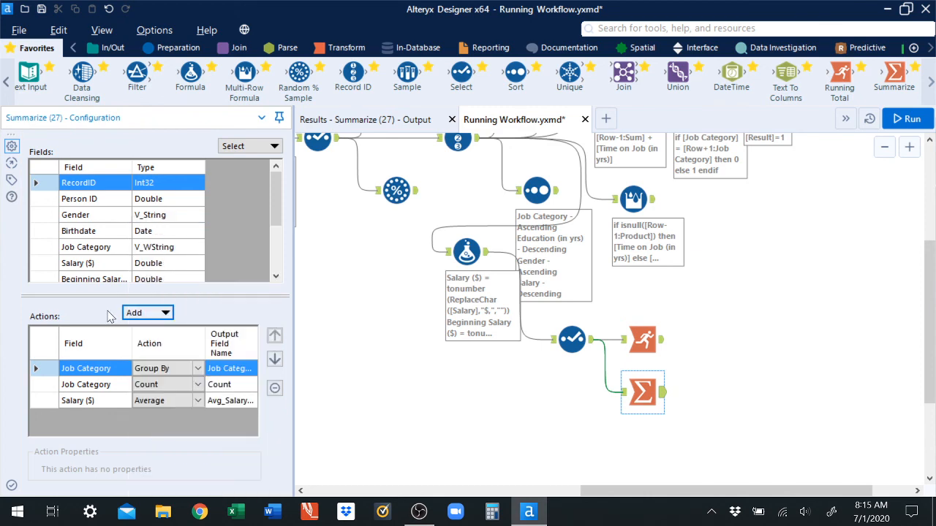
click(42, 215)
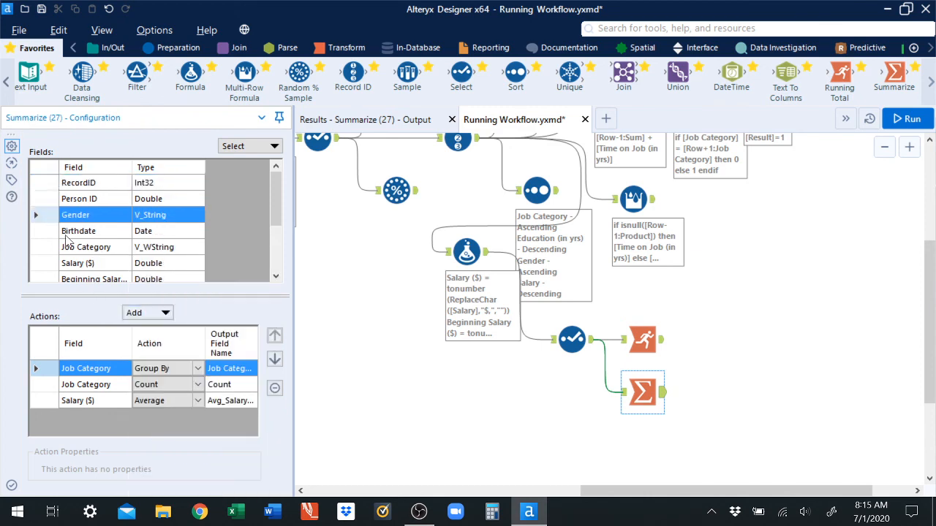
click(165, 314)
click(173, 226)
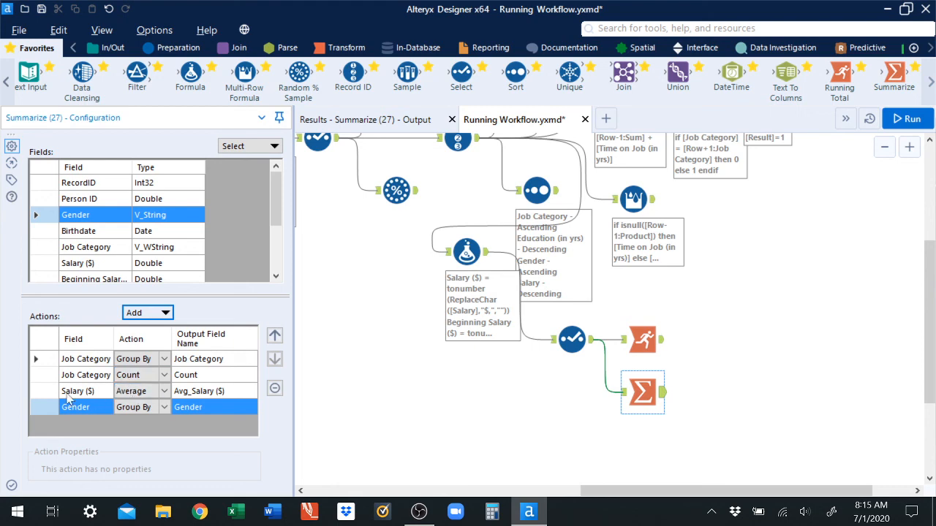
click(45, 407)
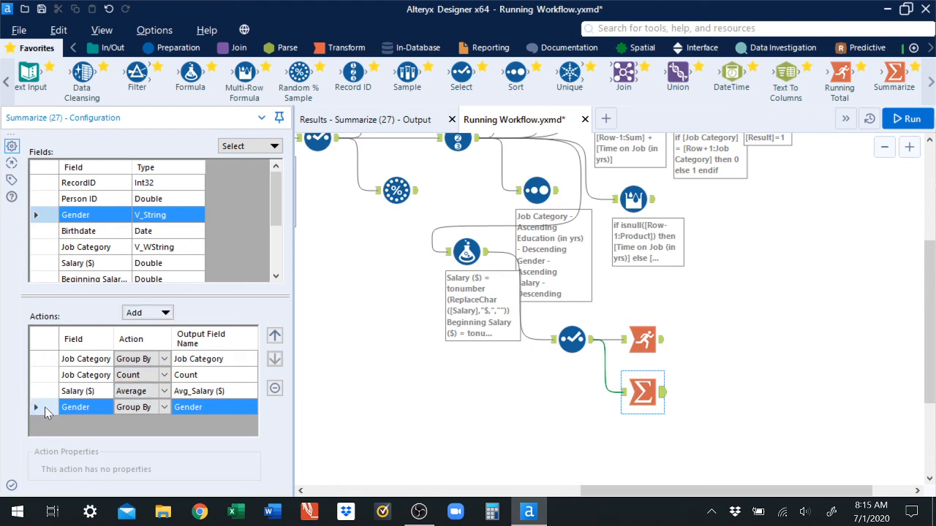
click(274, 335)
click(274, 335)
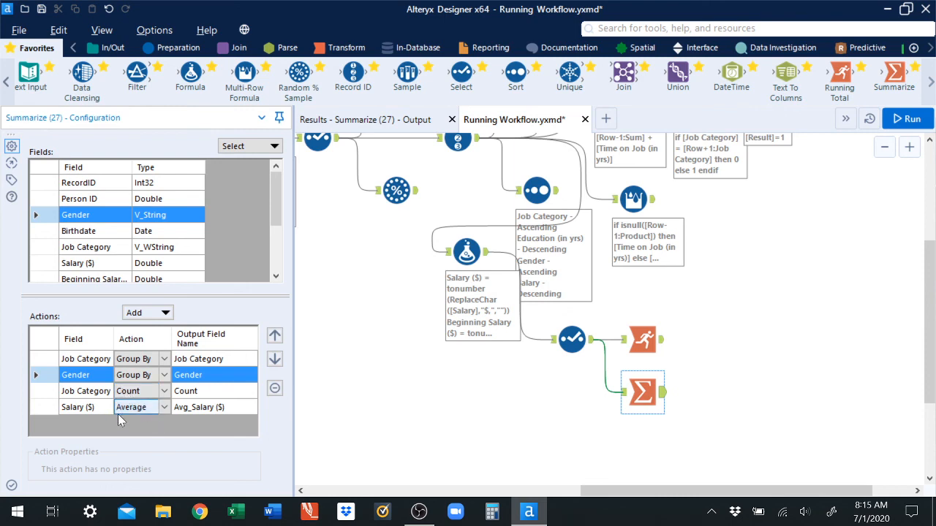
Step: Run the workflow and review the count and average salary for each job category and gender combination
click(909, 120)
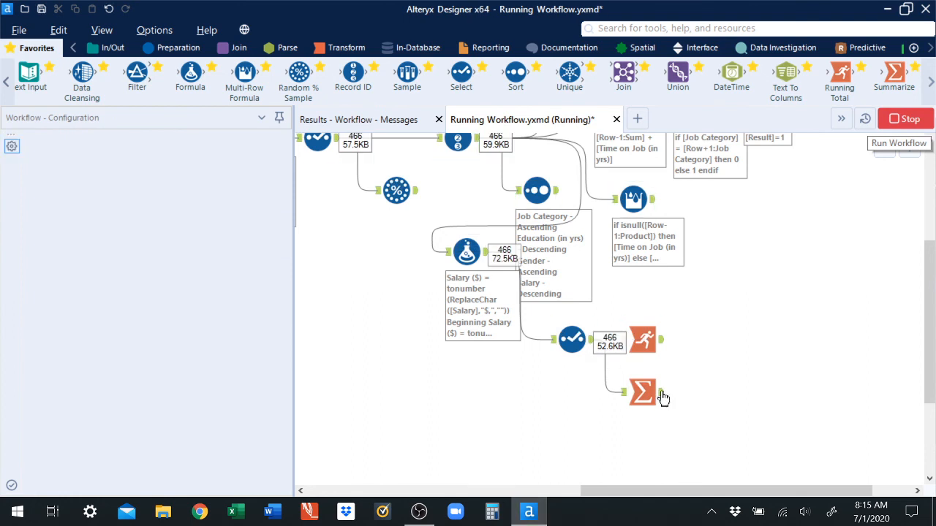
click(369, 120)
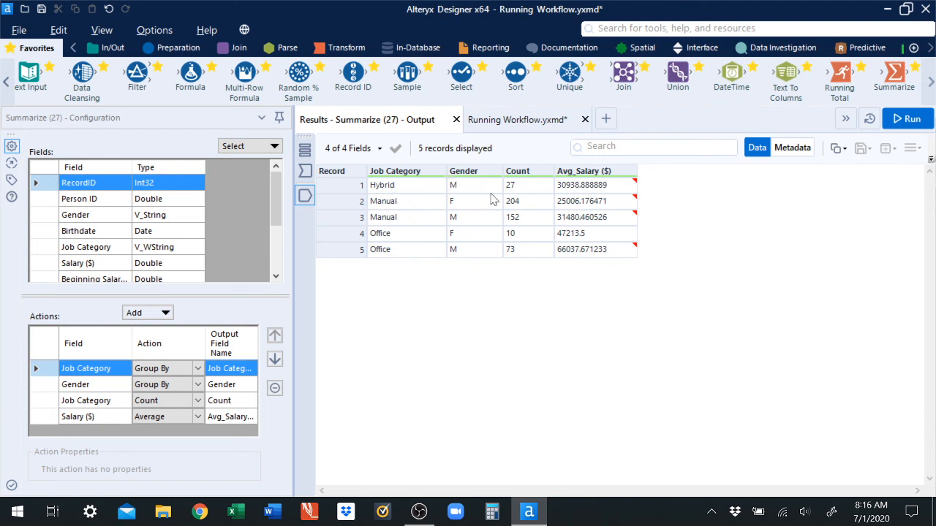
mouse_move(570, 190)
click(524, 208)
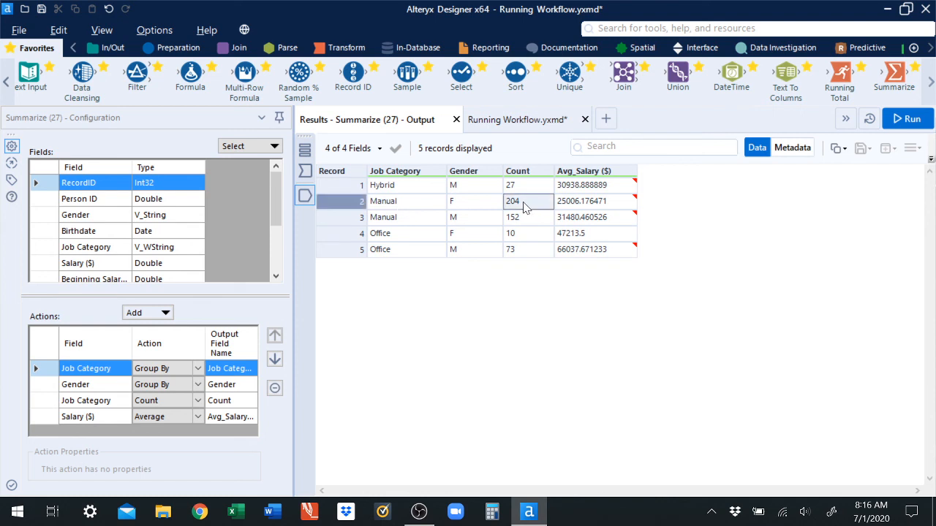
click(527, 220)
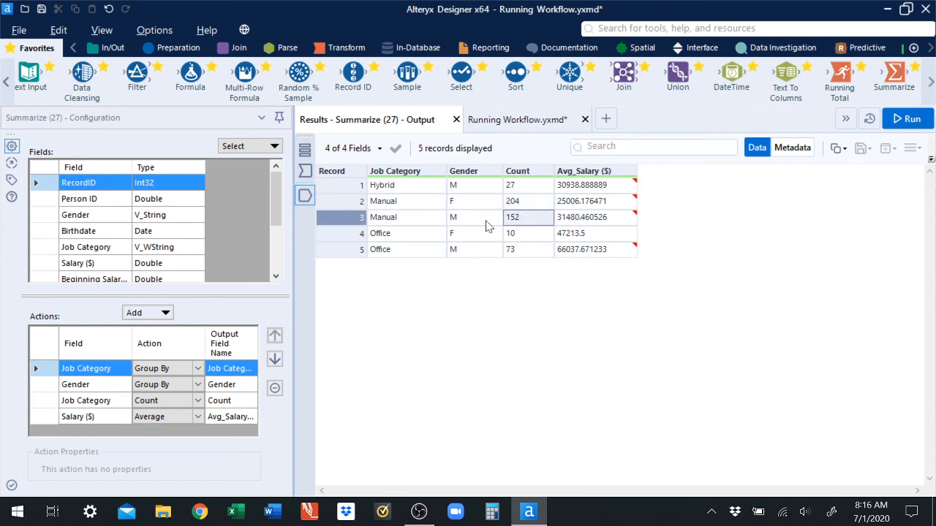
click(571, 203)
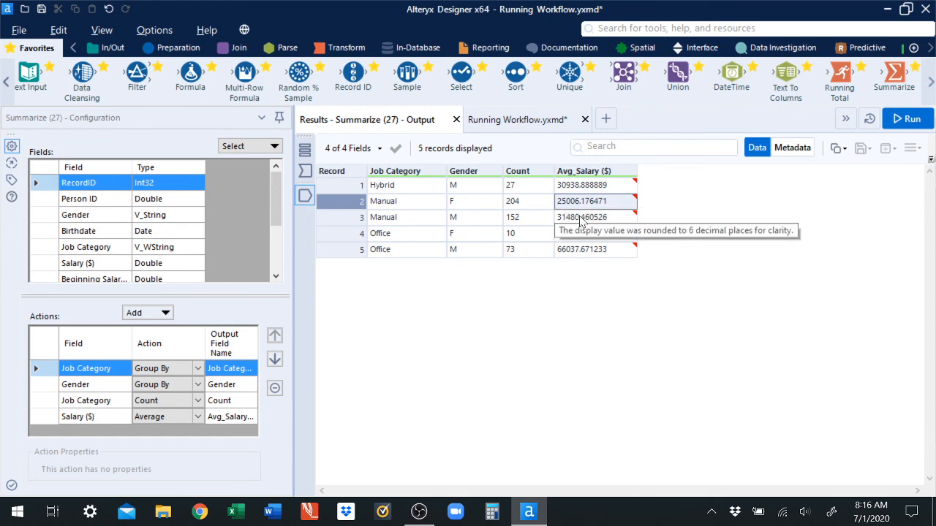
click(583, 219)
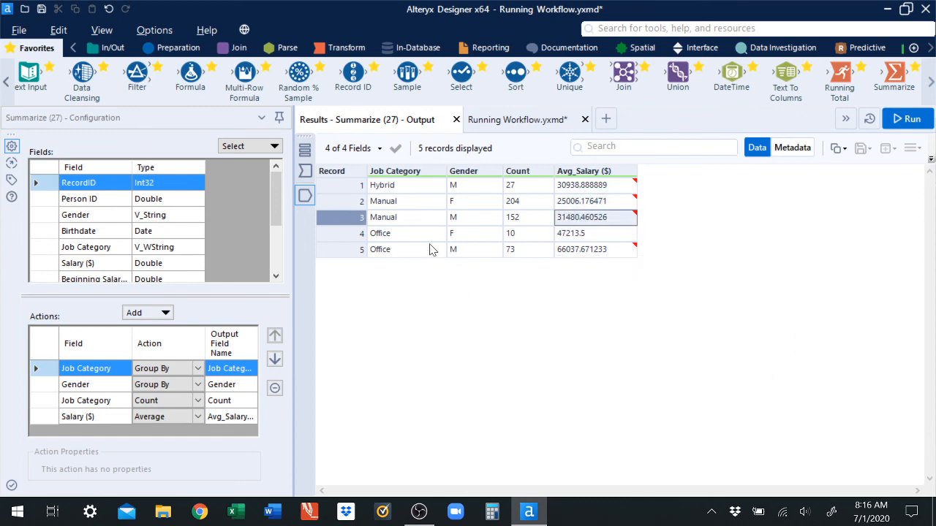
click(510, 234)
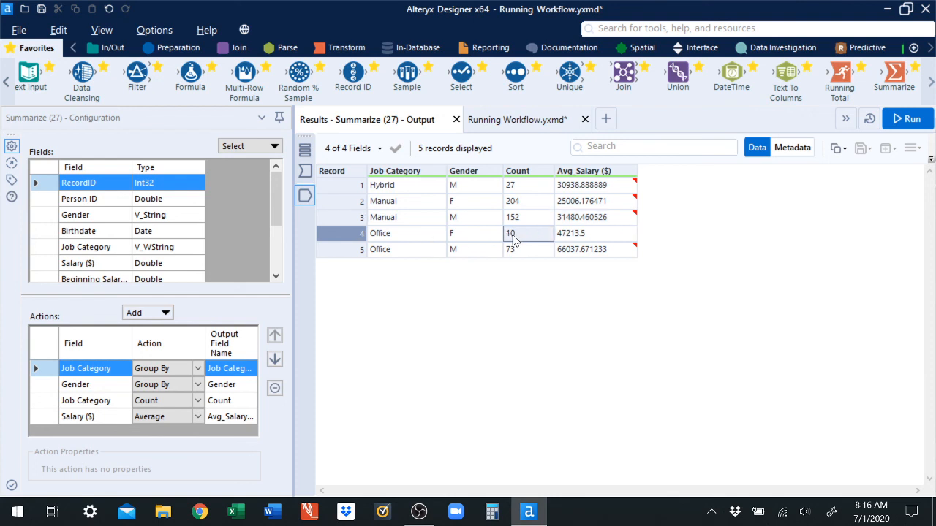
click(514, 250)
click(566, 234)
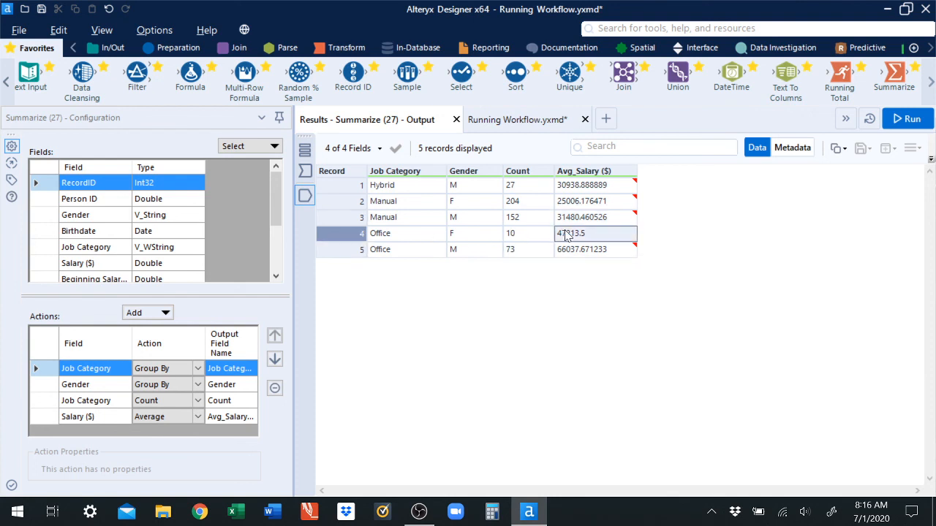
click(577, 250)
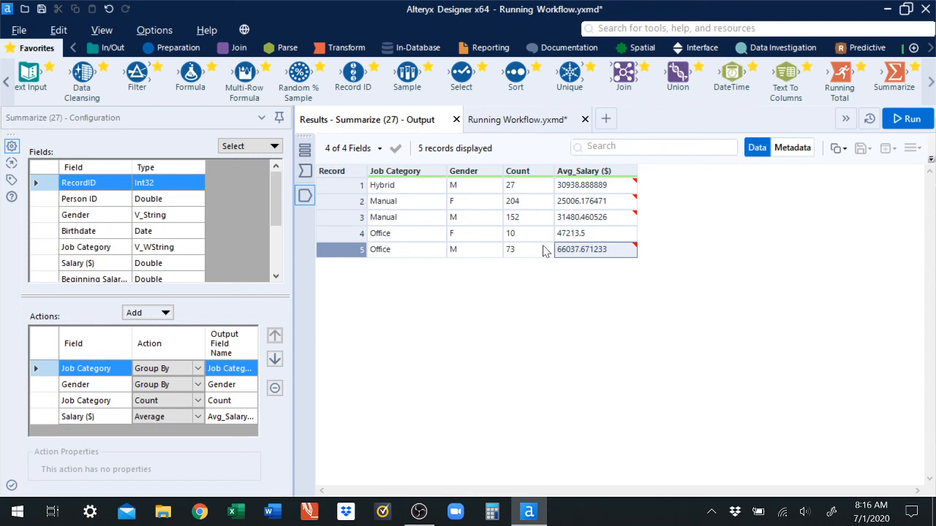
mouse_move(563, 253)
Step: Add Previous Experience (in yrs) as a new action in the Summarize tool's configuration
click(521, 123)
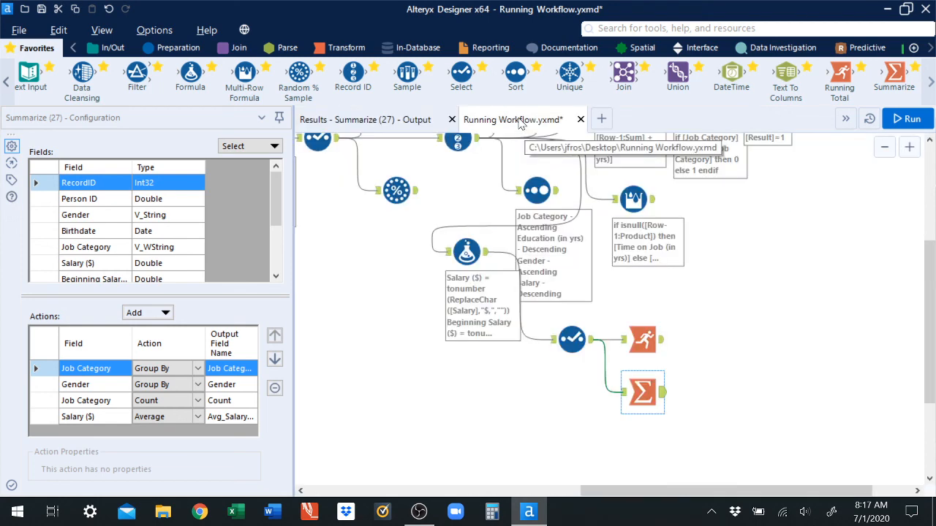
click(380, 123)
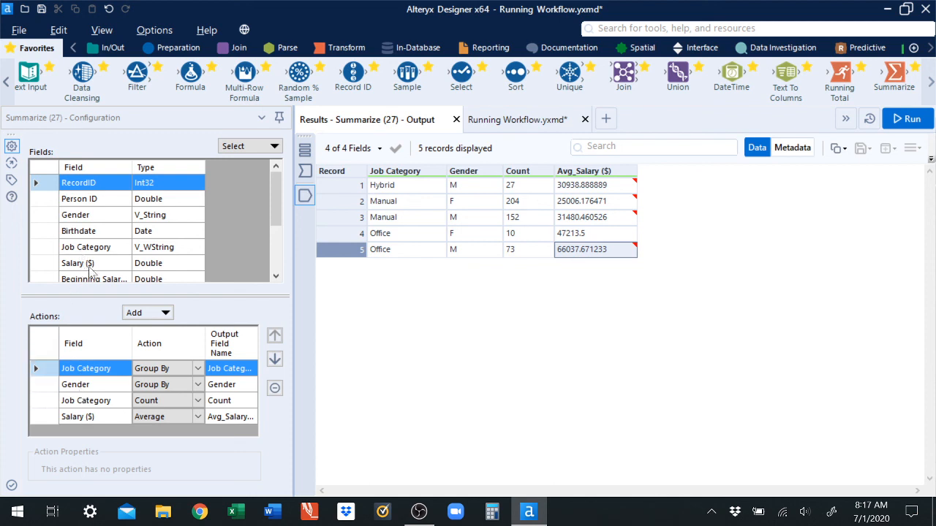
scroll(211, 256, down, 2)
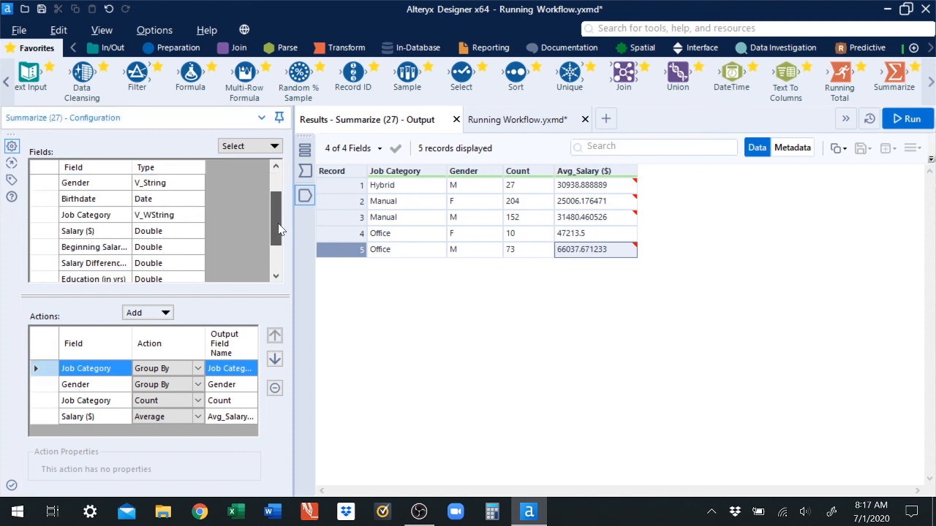
drag(276, 223, 272, 244)
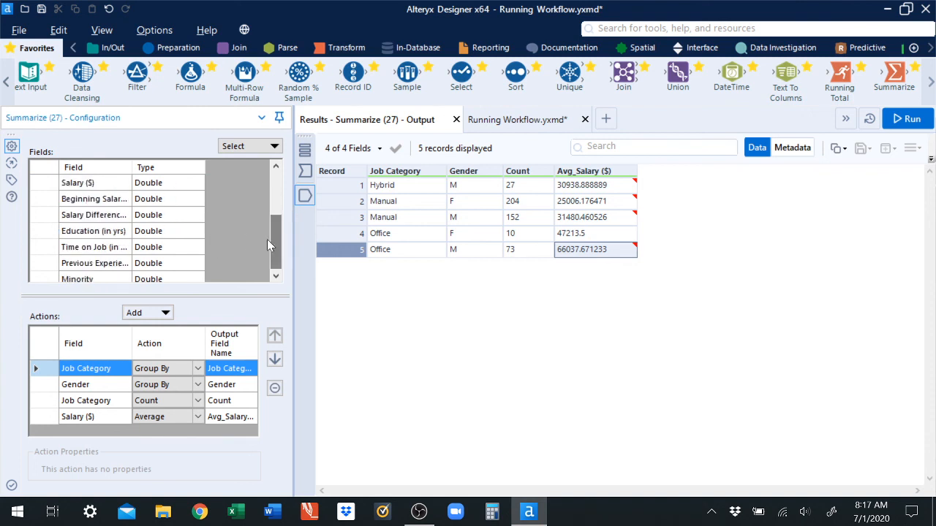
click(55, 265)
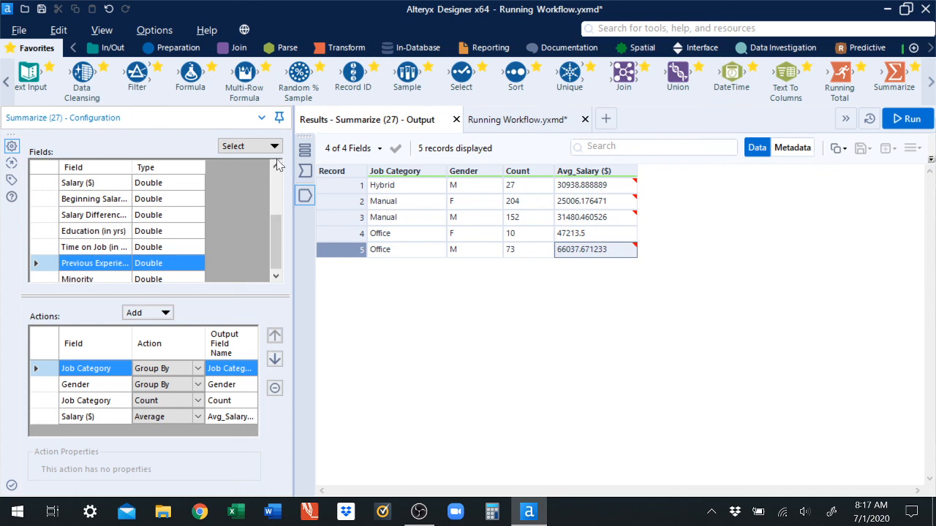
click(167, 314)
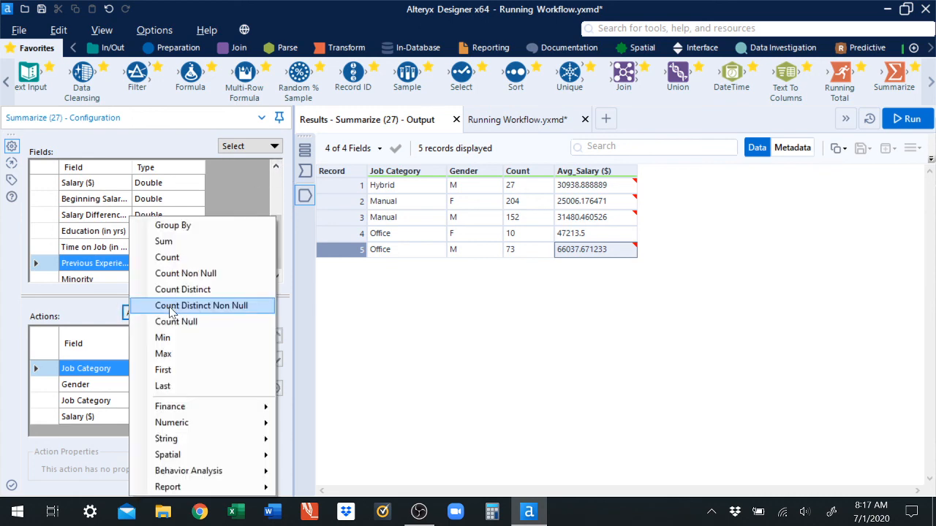
click(177, 227)
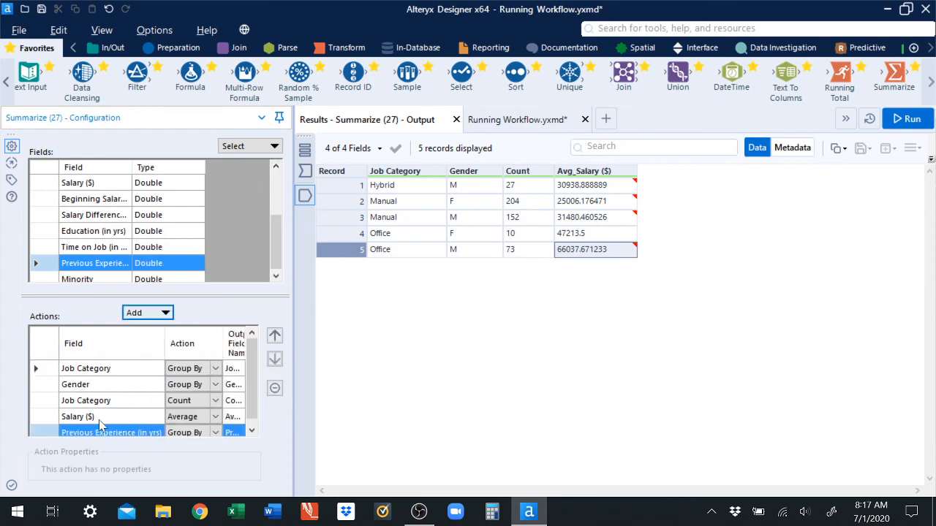
click(46, 432)
click(275, 338)
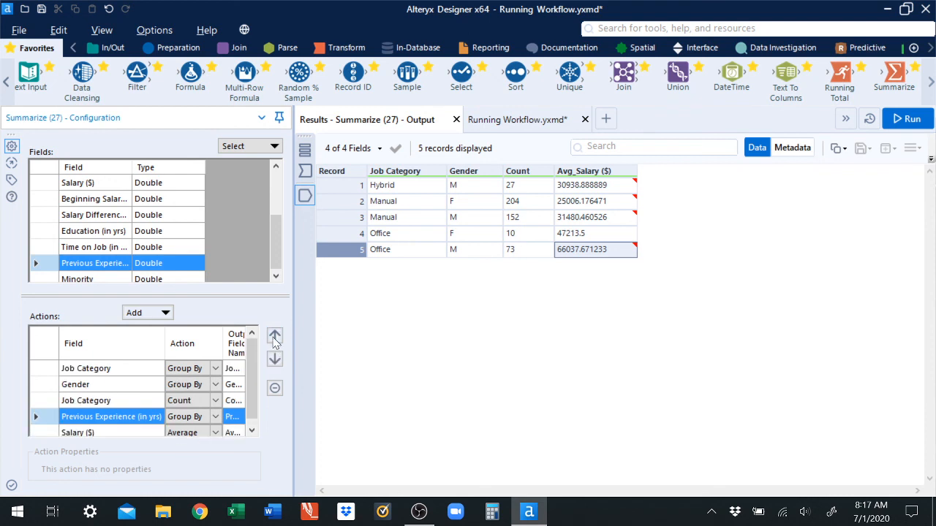
click(275, 337)
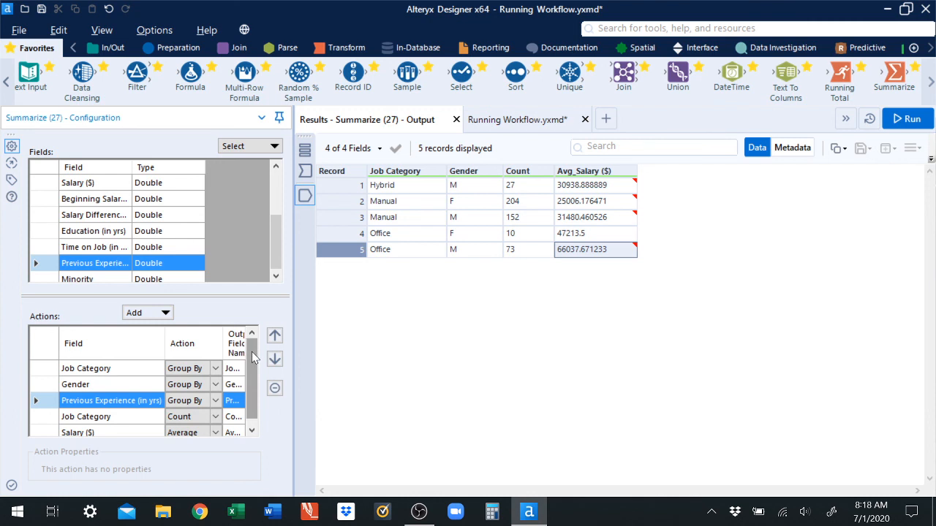
Step: Set the Previous Experience (in yrs) action to Average and move it to the end of the action list
scroll(252, 357, down, 1)
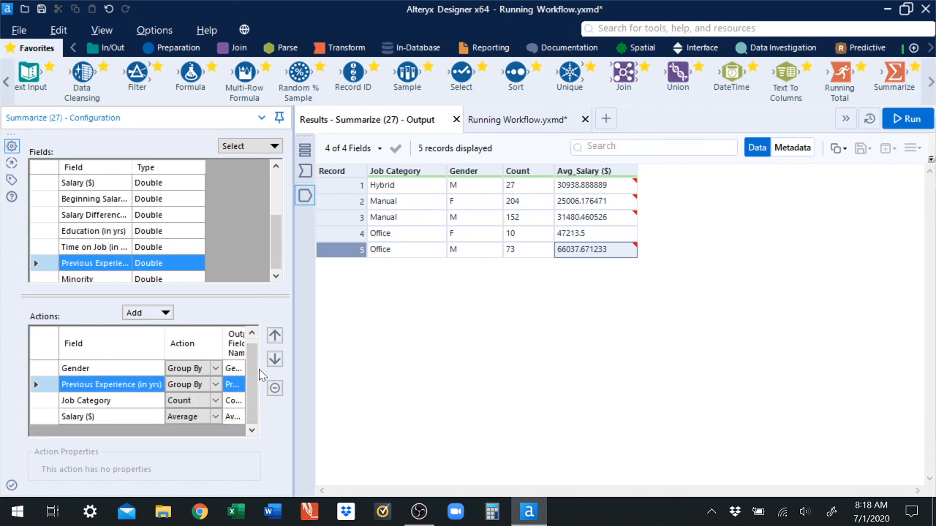
click(216, 385)
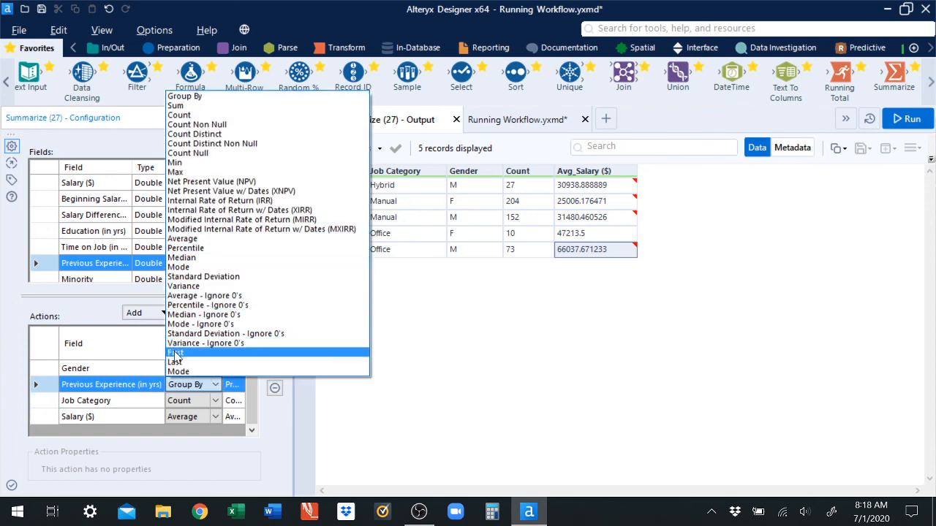
click(196, 239)
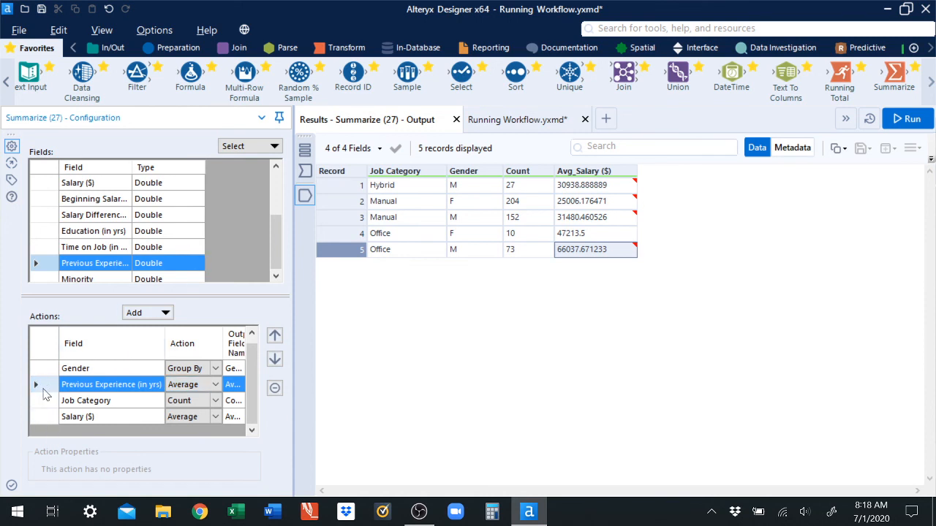
click(274, 359)
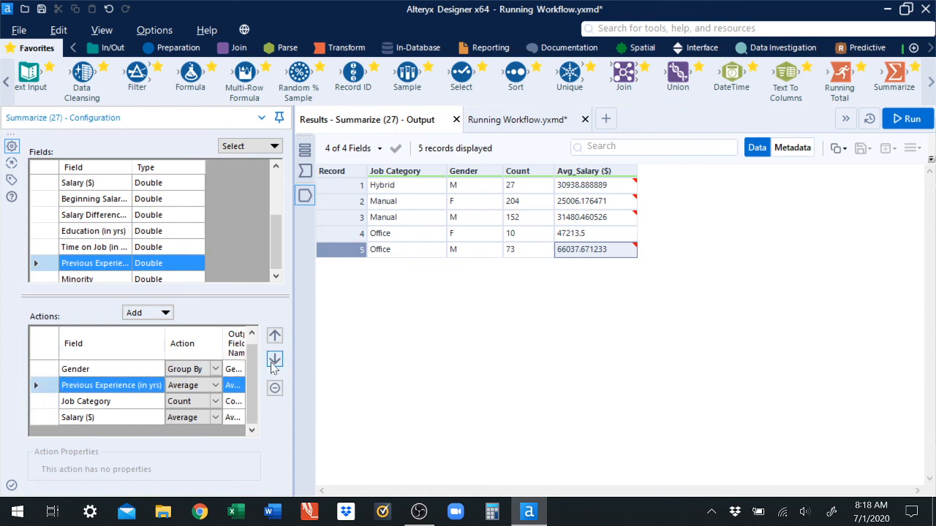
click(275, 359)
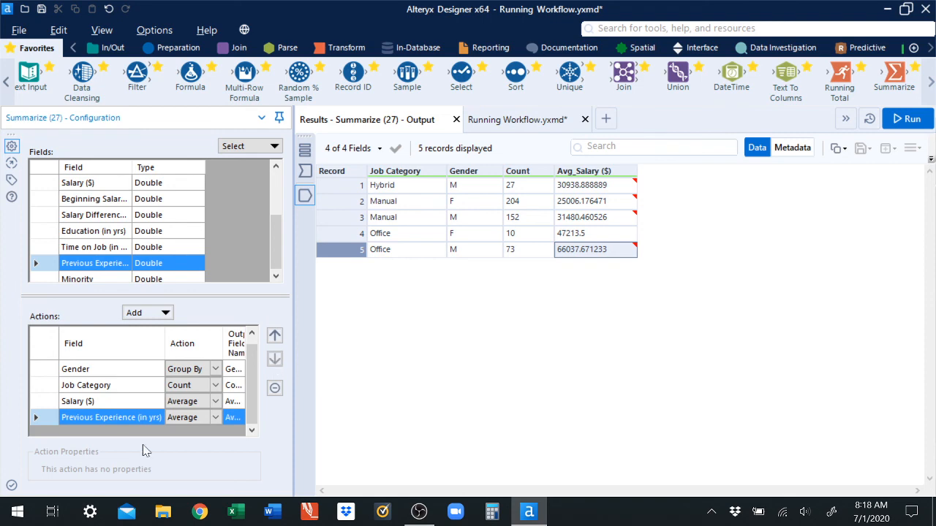
Step: Run the workflow and review the Summarize output's average previous experience per job category and gender
click(907, 119)
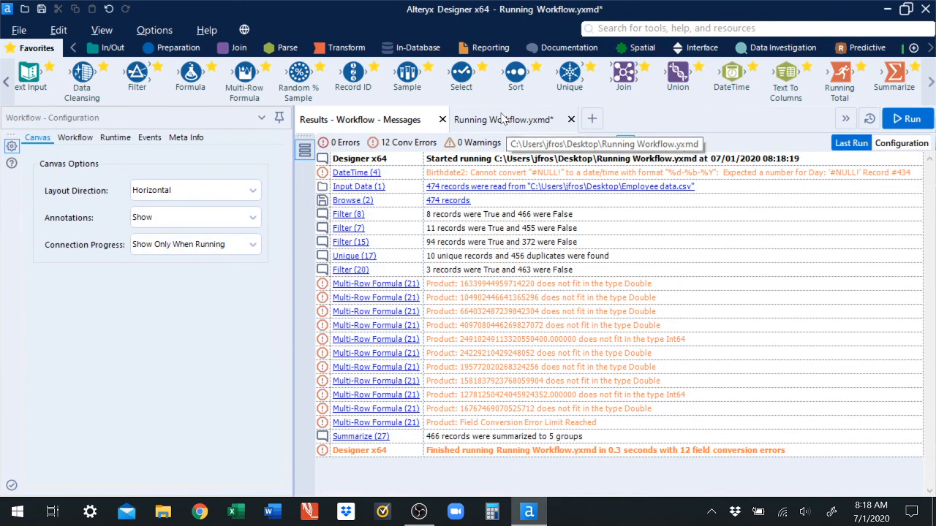
click(503, 118)
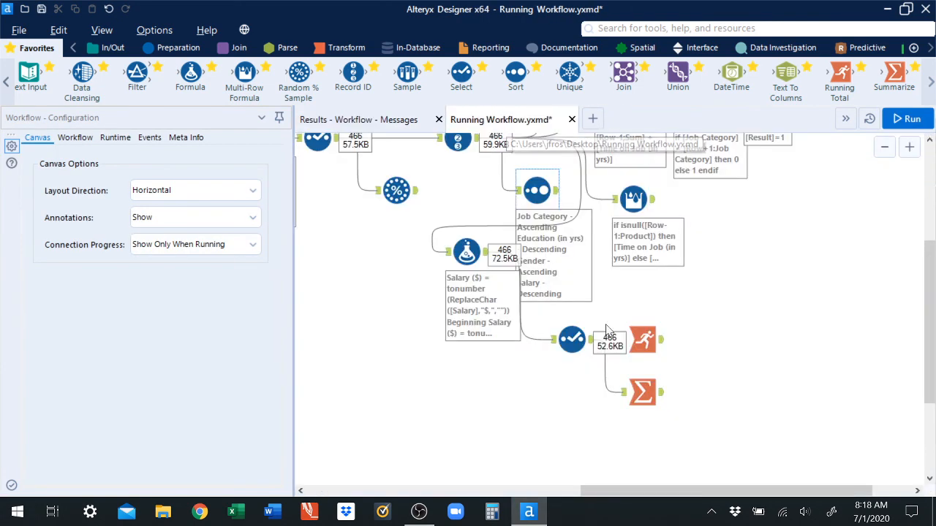
click(662, 398)
click(366, 120)
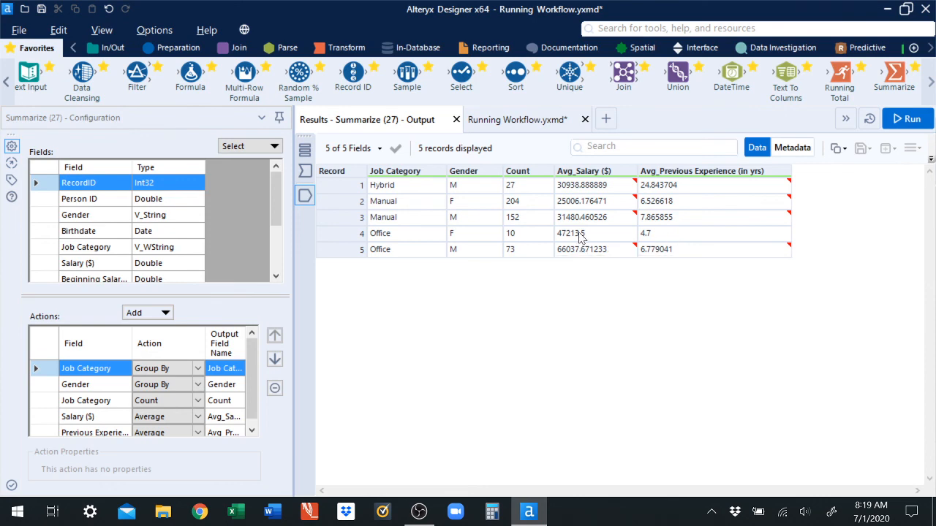
click(655, 236)
click(656, 248)
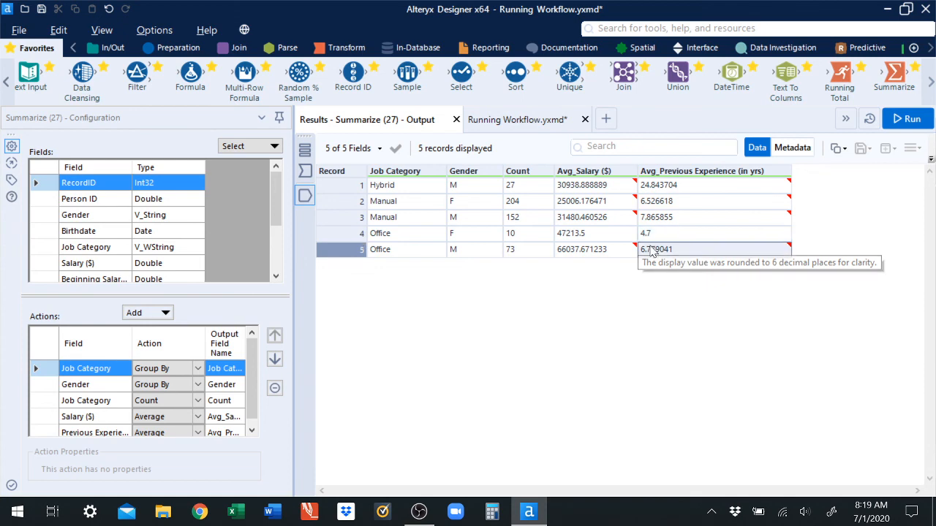
click(658, 234)
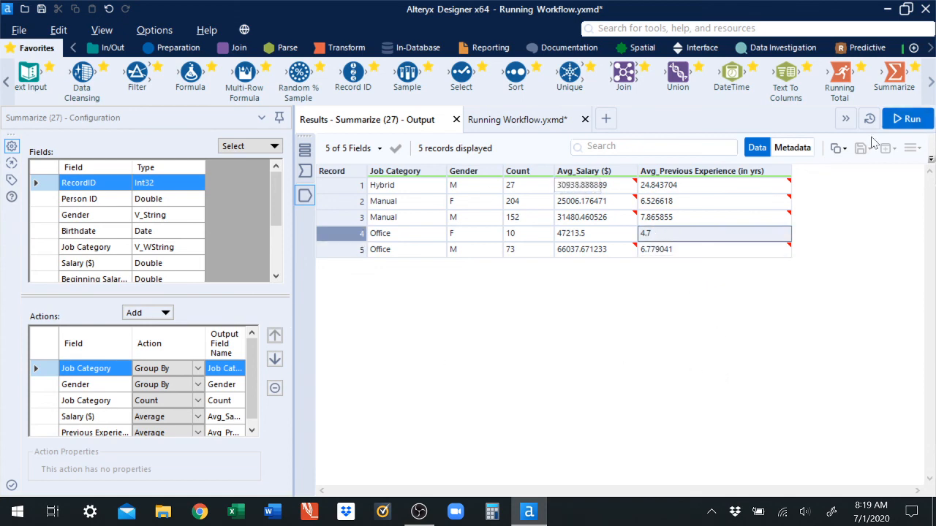
Step: Set the Salary ($) action in the Summarize tool to Max
drag(896, 89, 643, 393)
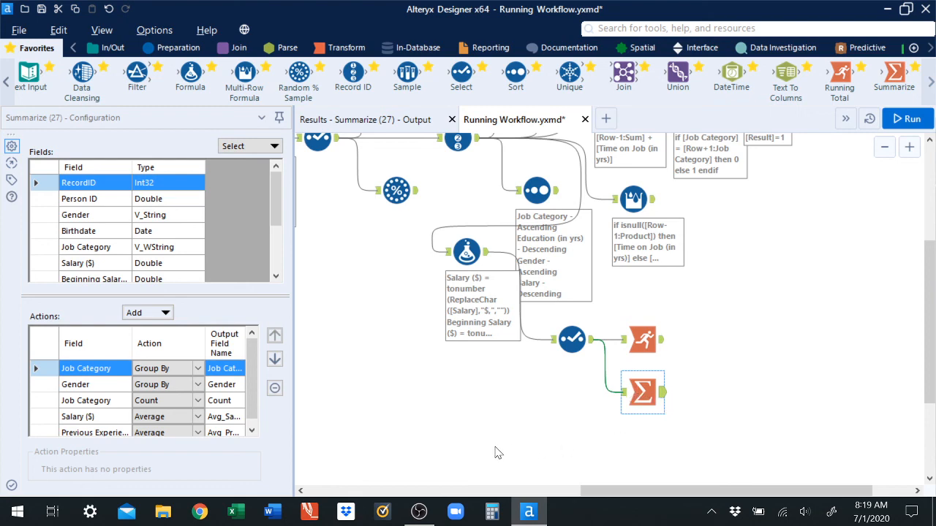
scroll(254, 386, down, 1)
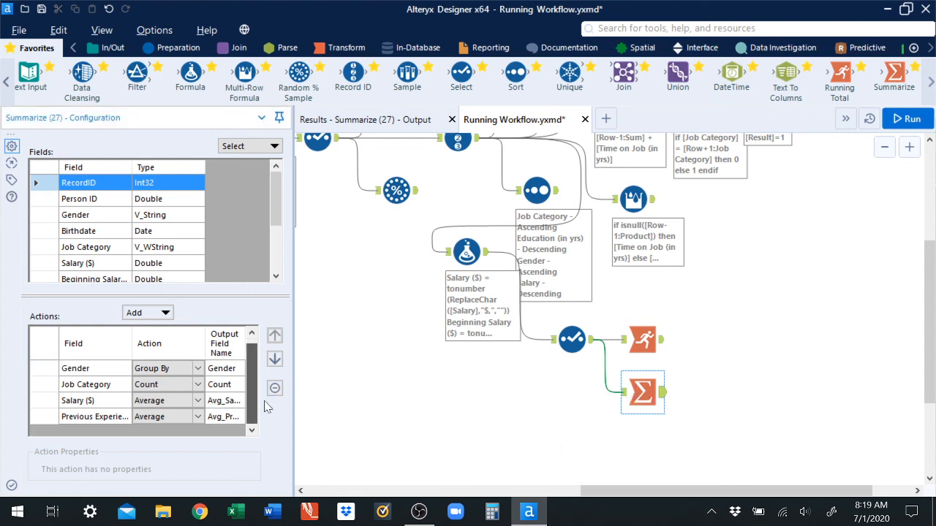
click(168, 401)
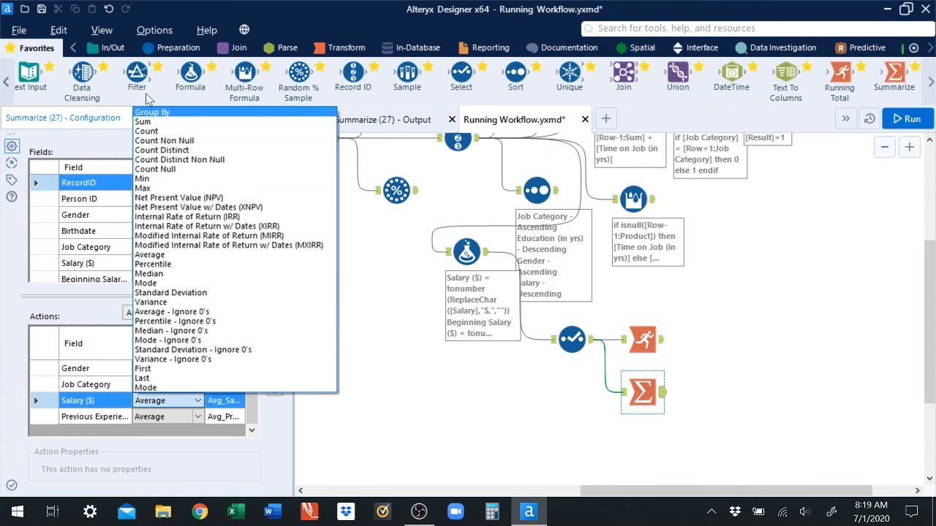
click(158, 190)
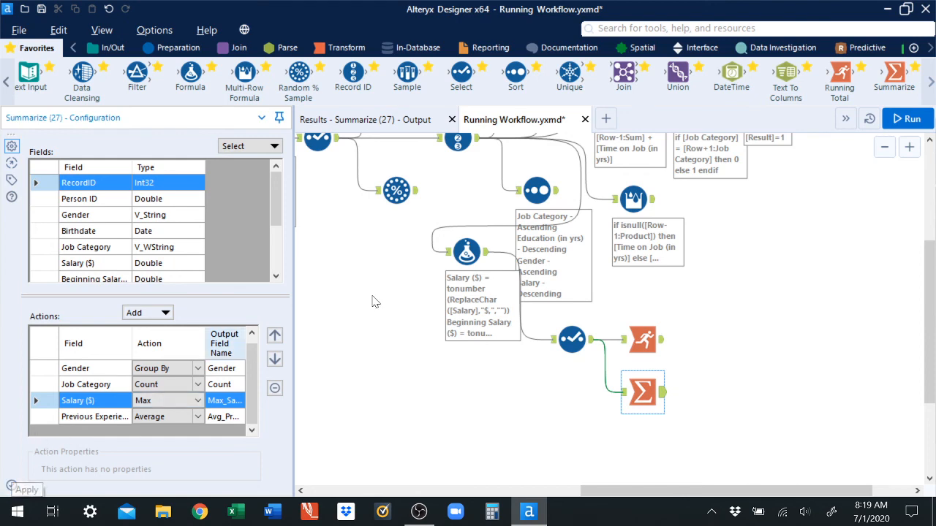
Step: Run the workflow and review the maximum salary per job category and gender in the Summarize output
click(906, 119)
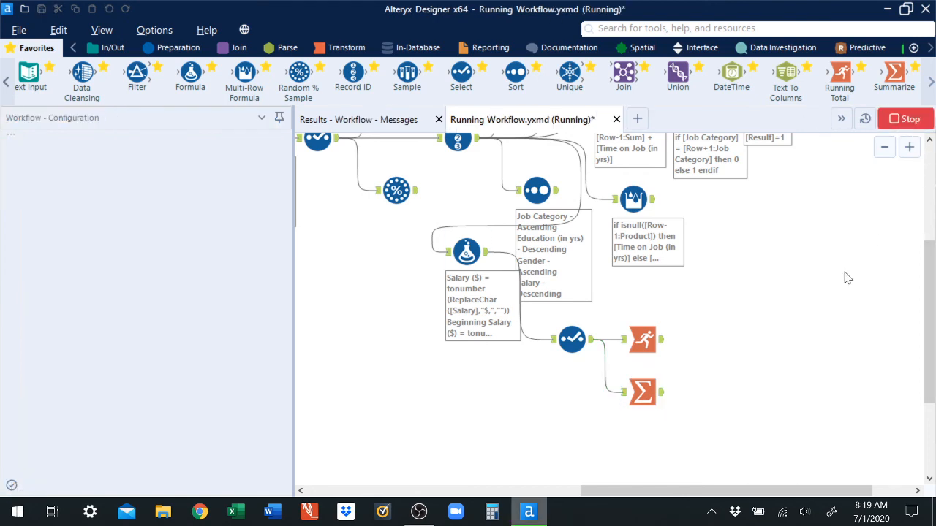
click(643, 393)
click(406, 124)
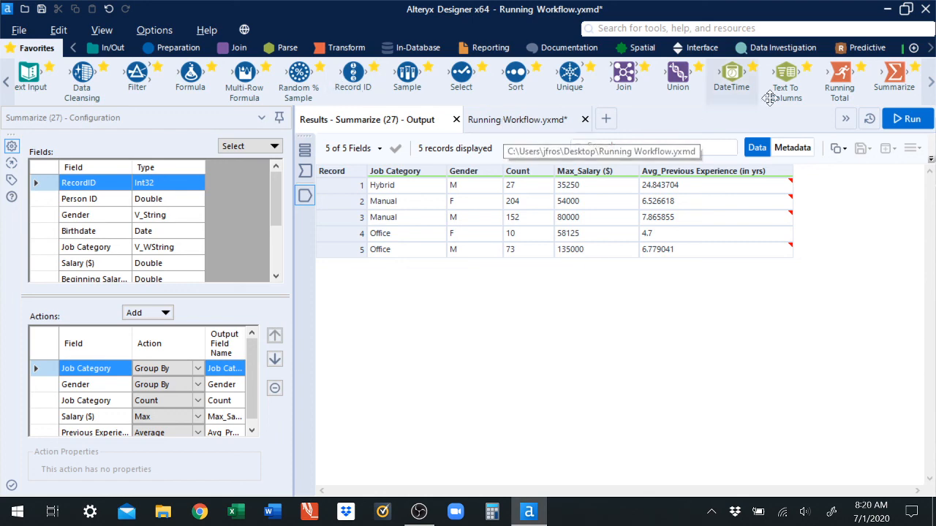
click(522, 124)
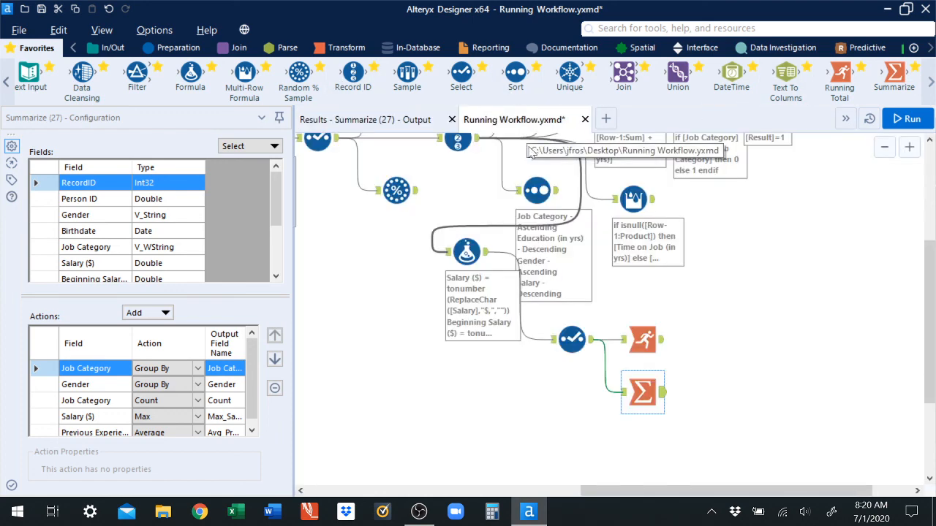